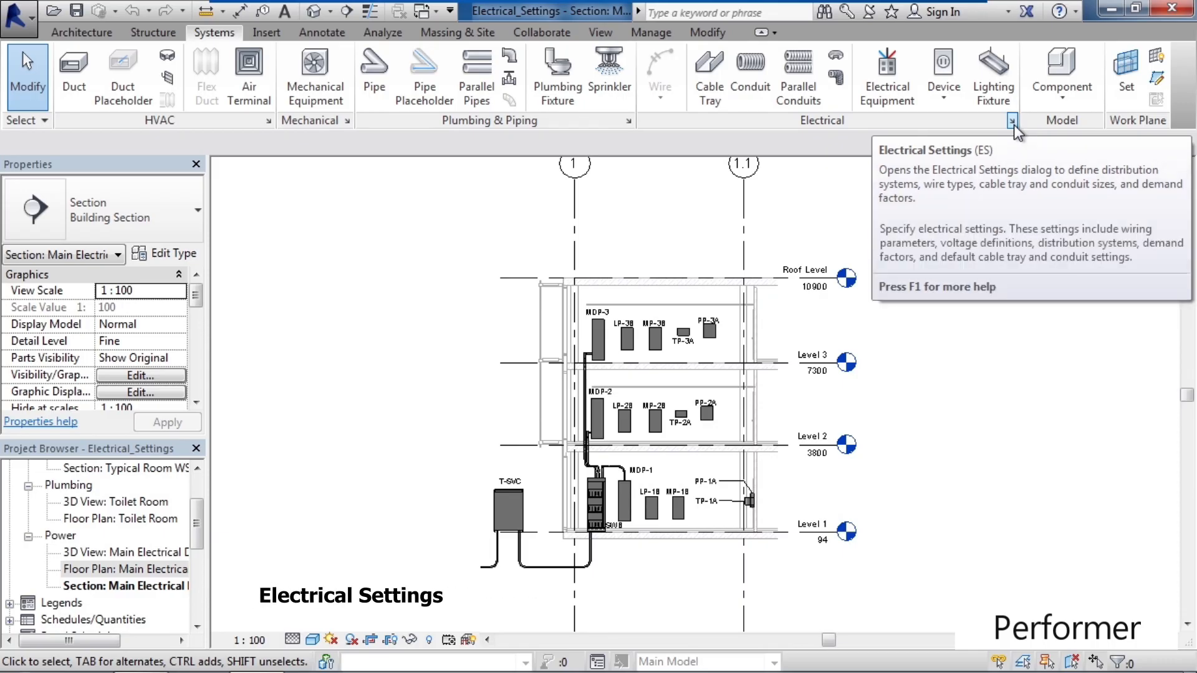
# Open the Electrical Settings and review the Hidden Line, General and Angles categories.
pyautogui.click(1012, 122)
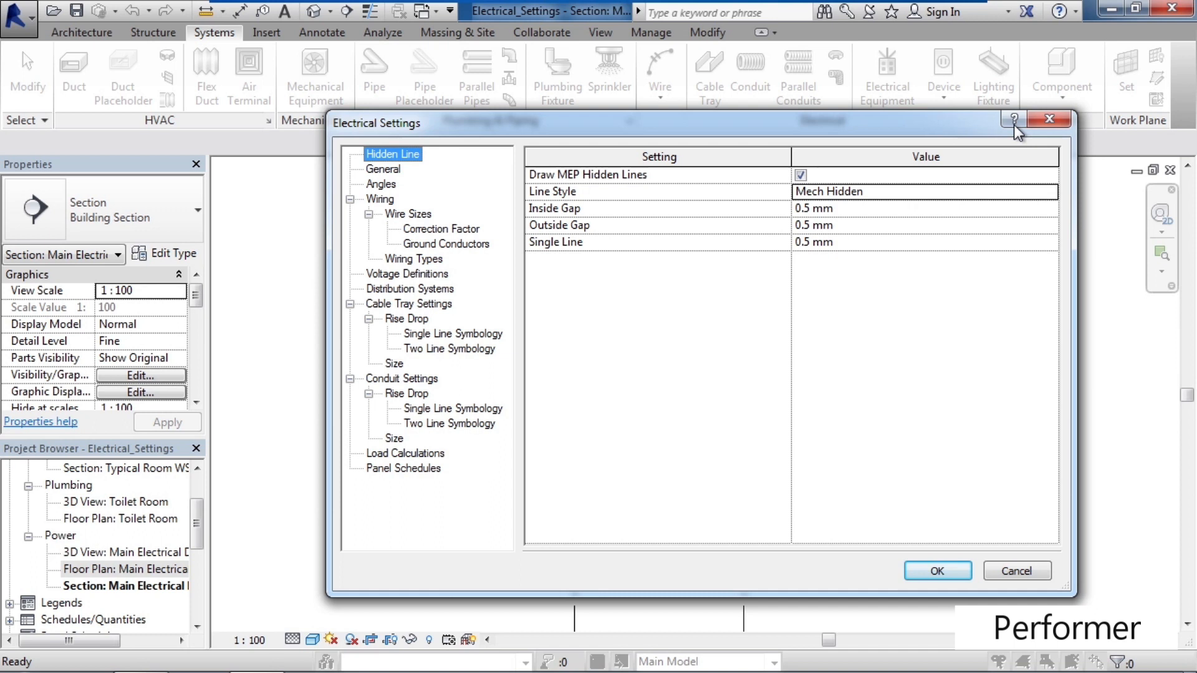
pyautogui.click(383, 170)
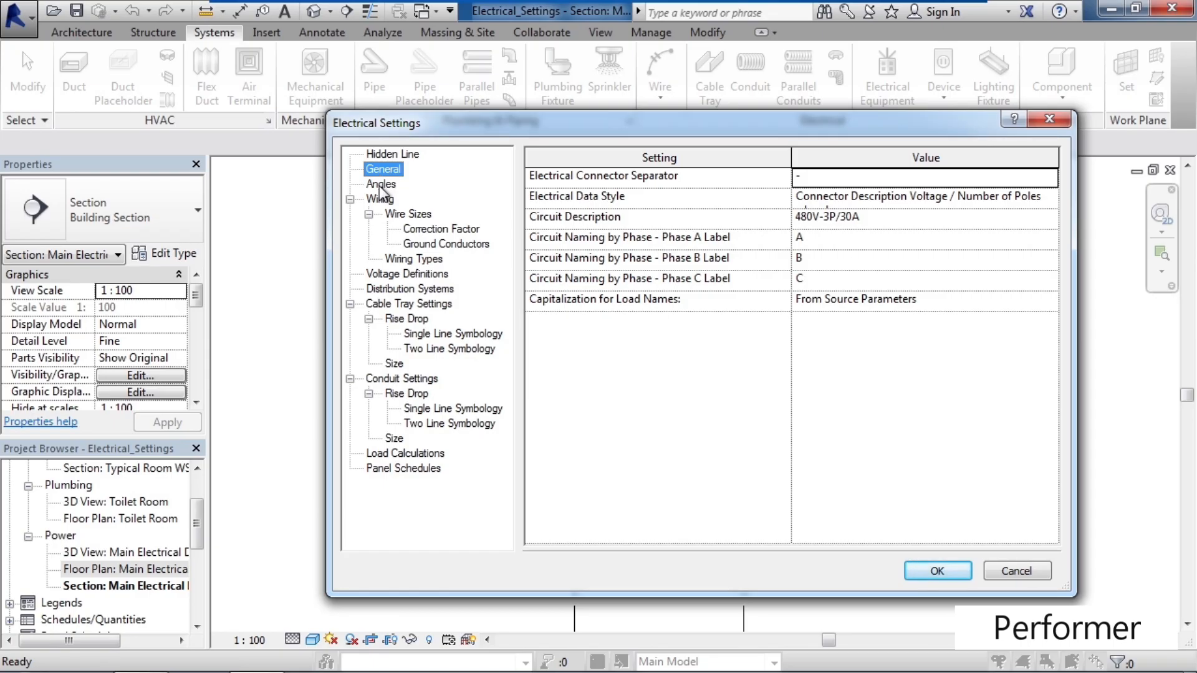
pyautogui.click(379, 186)
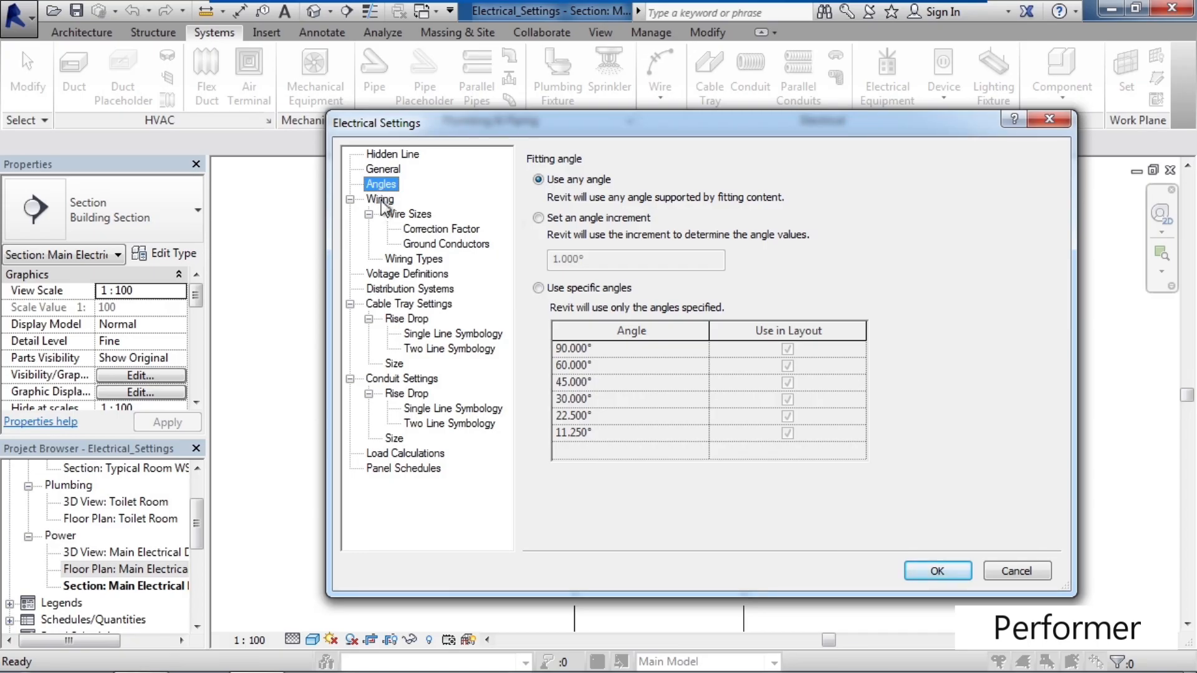
# Review the Wiring settings, including wire sizes, insulation types, correction factors, ground conductors and wiring types, plus the voltage definitions and distribution systems.
pyautogui.click(381, 199)
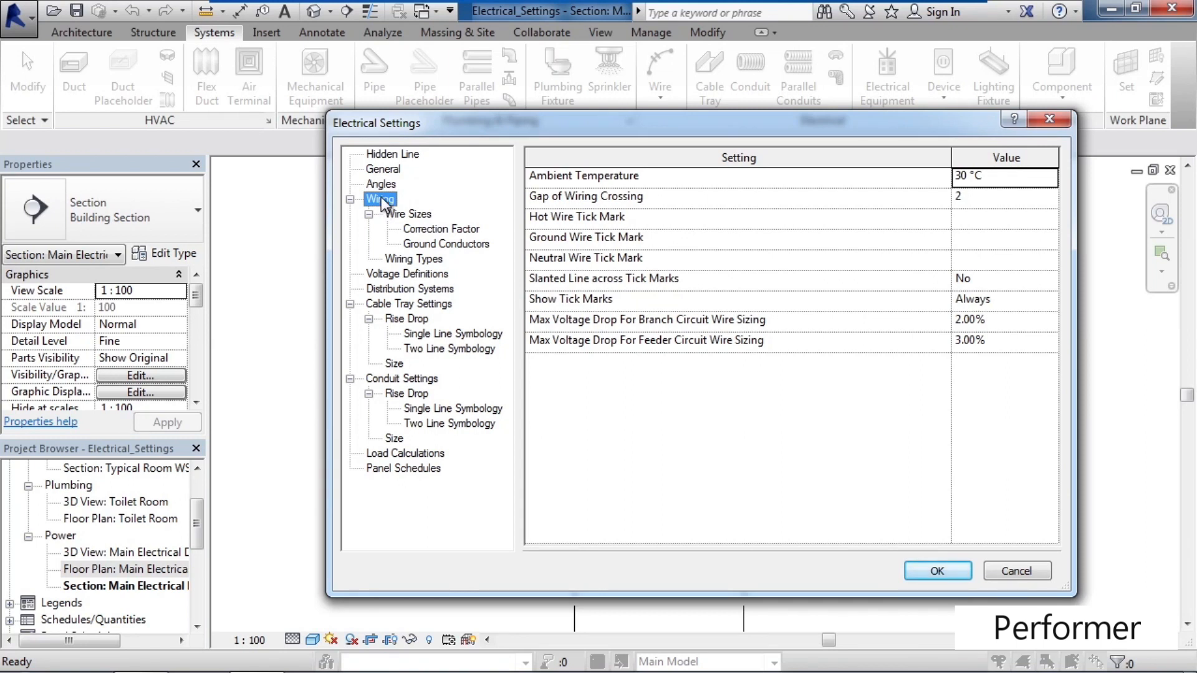
pyautogui.click(426, 217)
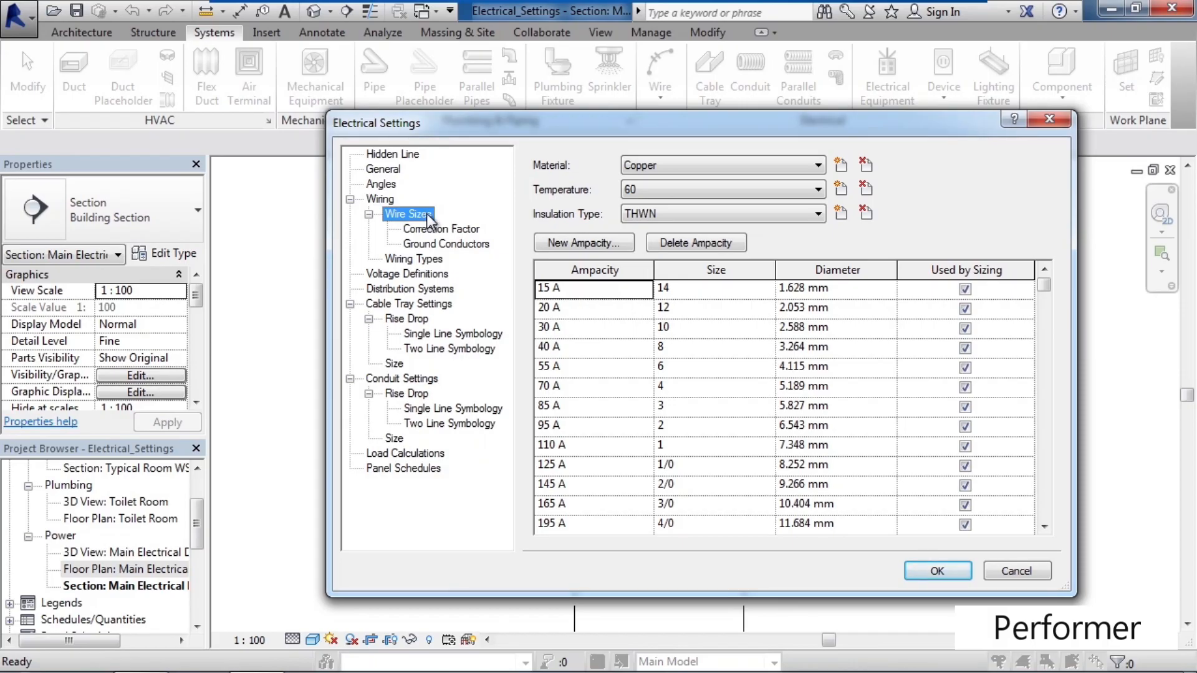
pyautogui.click(761, 214)
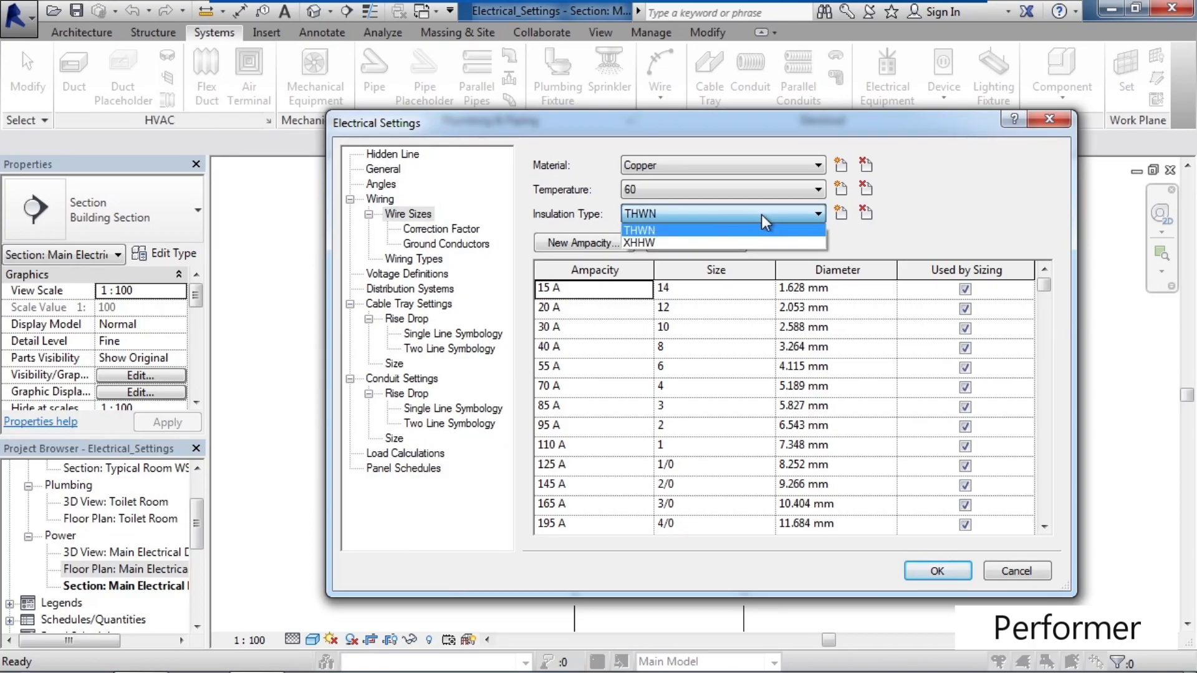
pyautogui.click(762, 215)
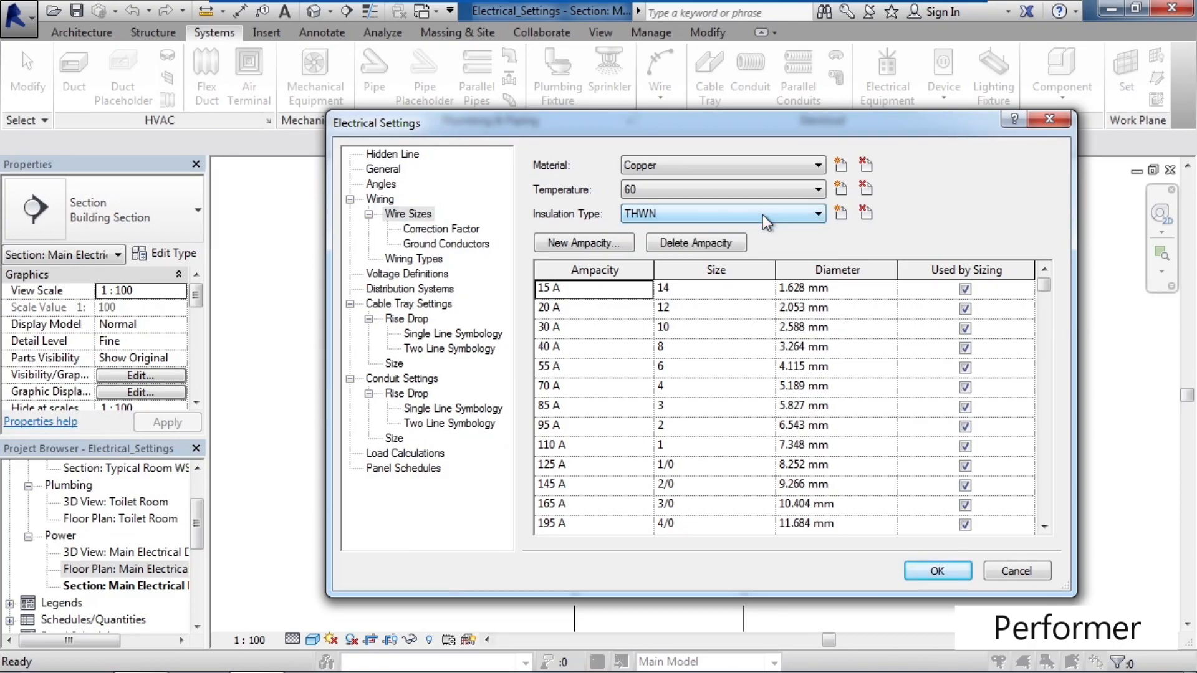
pyautogui.click(449, 229)
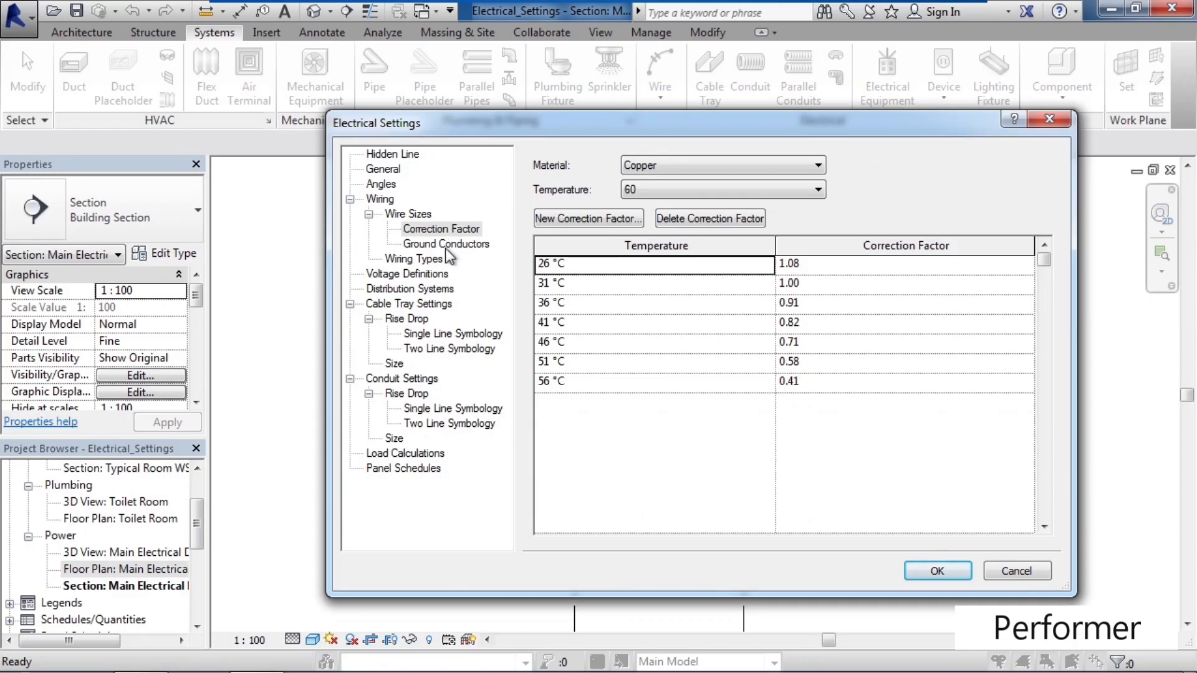
pyautogui.click(445, 247)
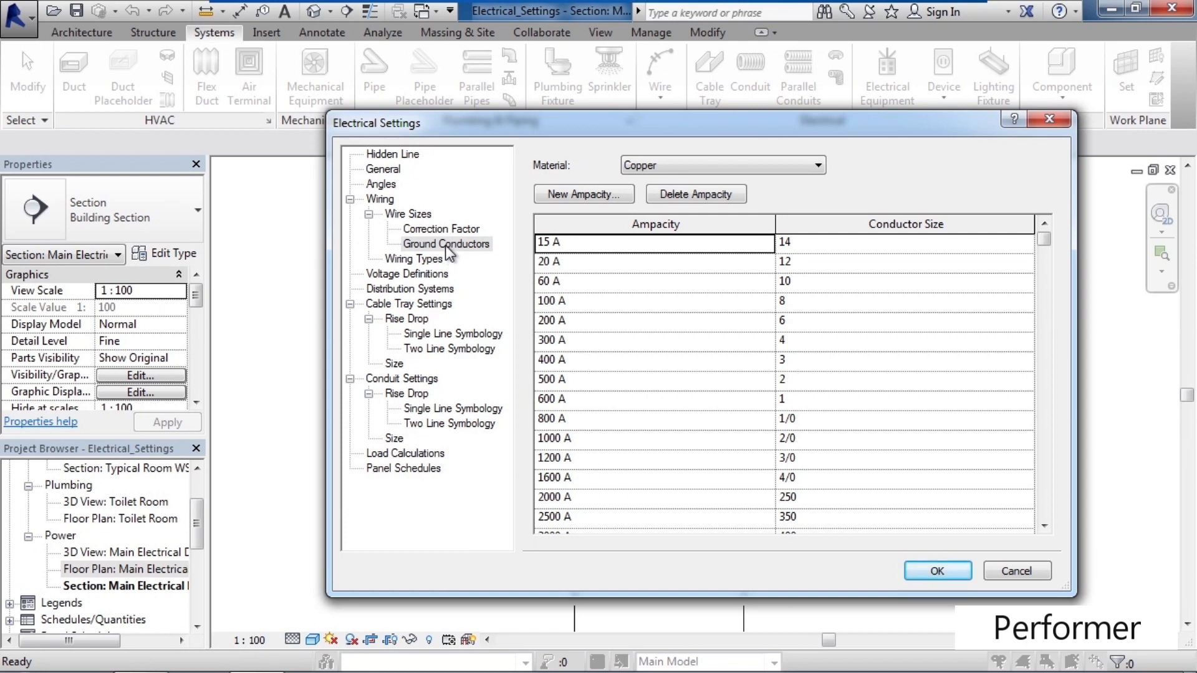
pyautogui.click(419, 264)
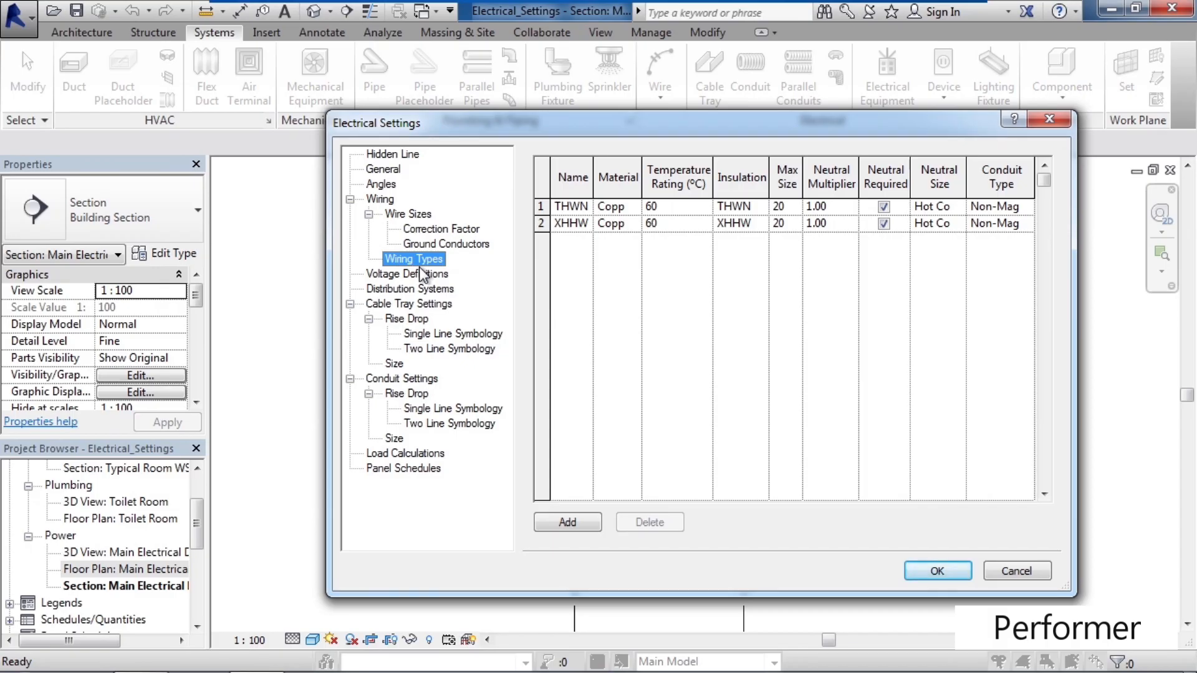
pyautogui.click(417, 276)
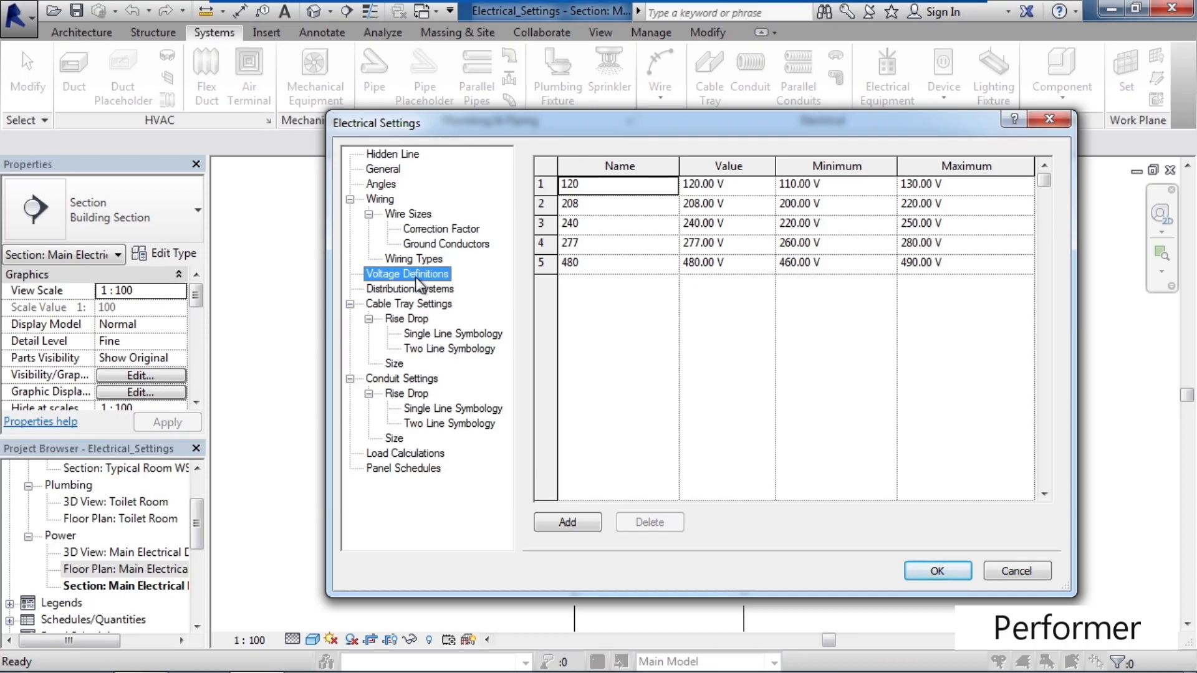
pyautogui.click(419, 290)
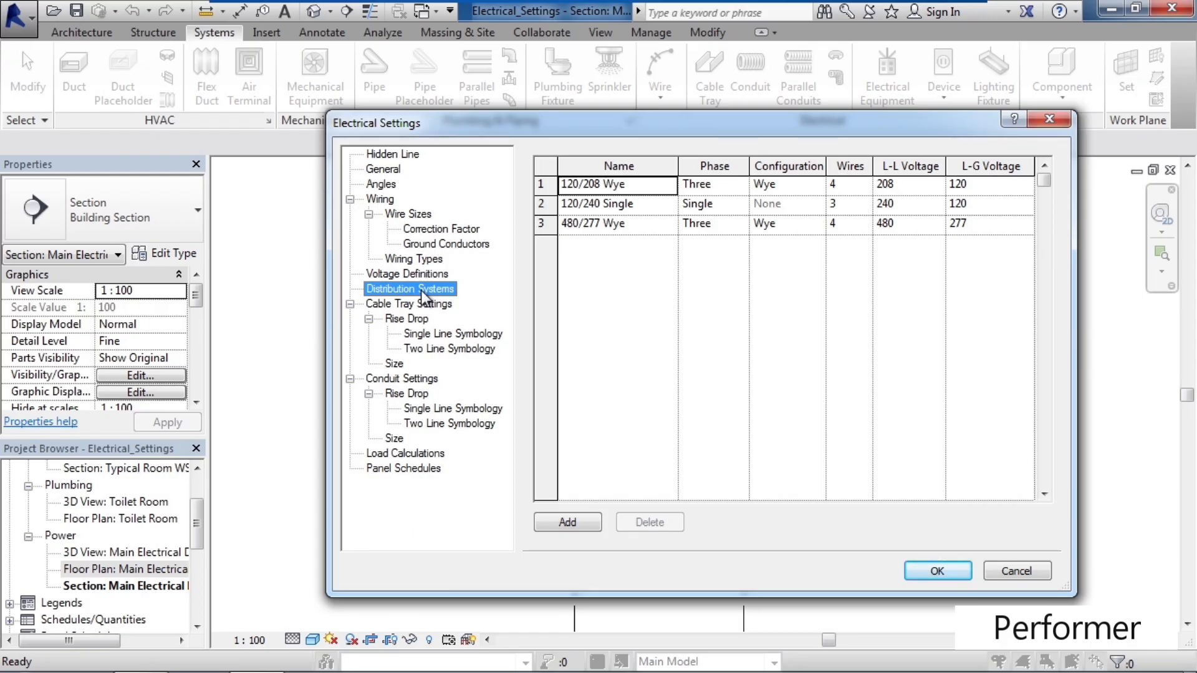
# Review the Cable Tray Settings, including rise/drop annotation, single-line and two-line symbology, and the size list.
pyautogui.click(409, 307)
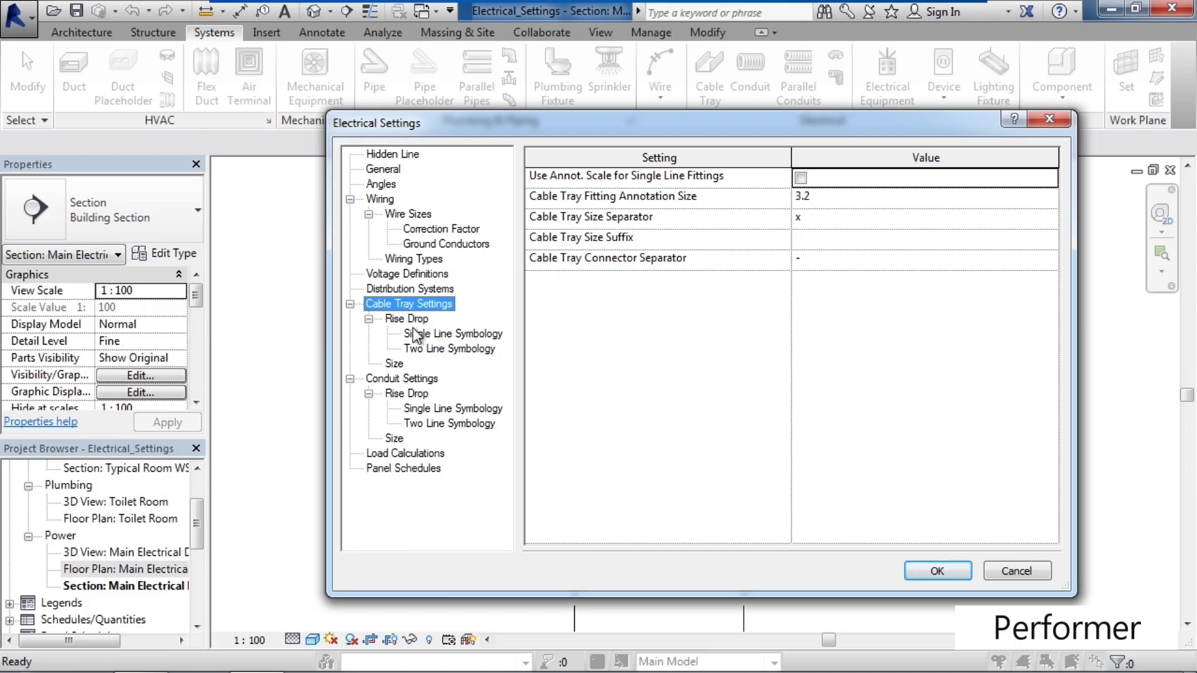
pyautogui.click(411, 321)
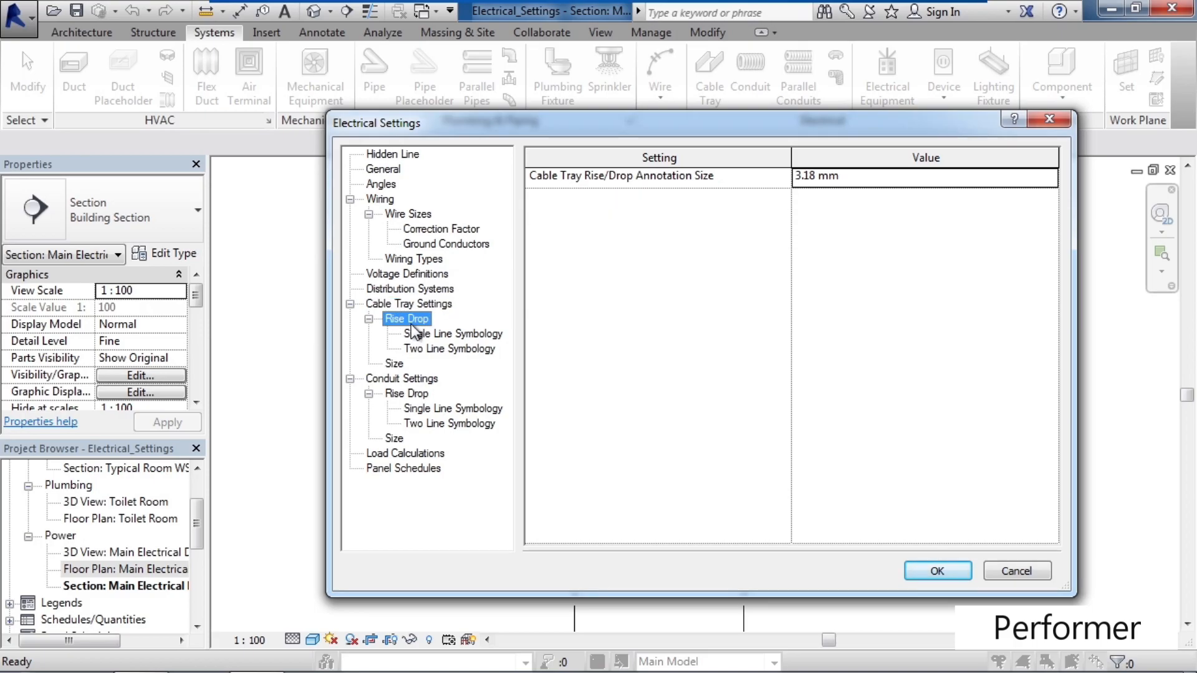
pyautogui.click(442, 337)
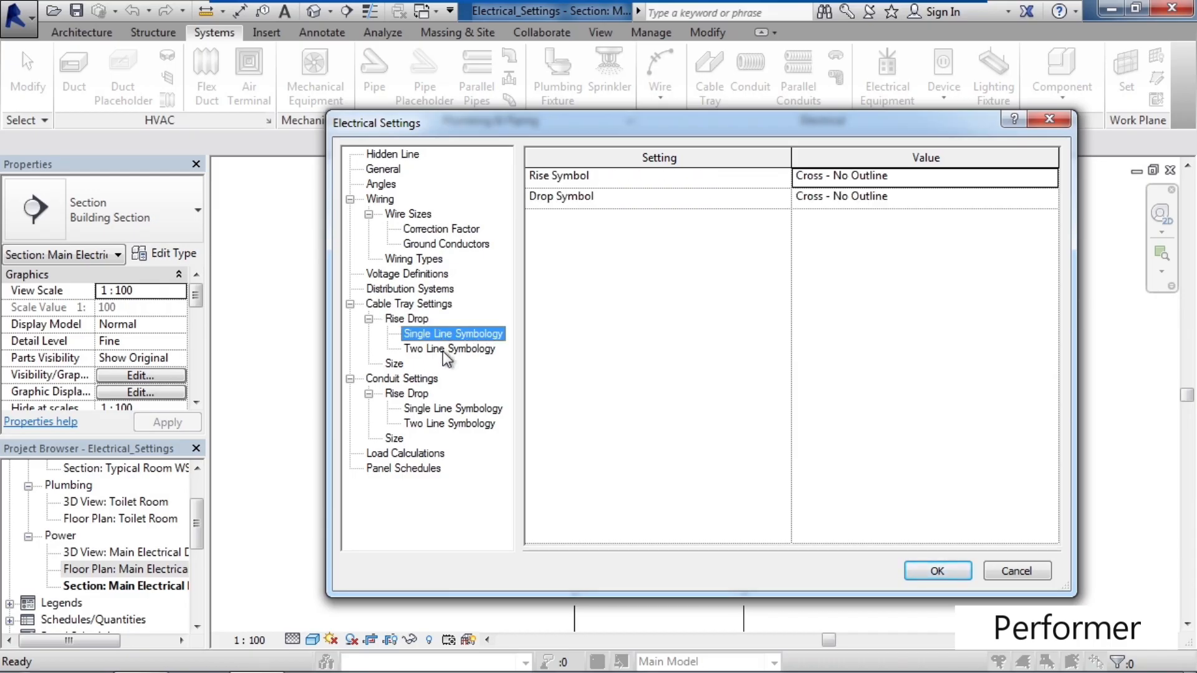
pyautogui.click(442, 349)
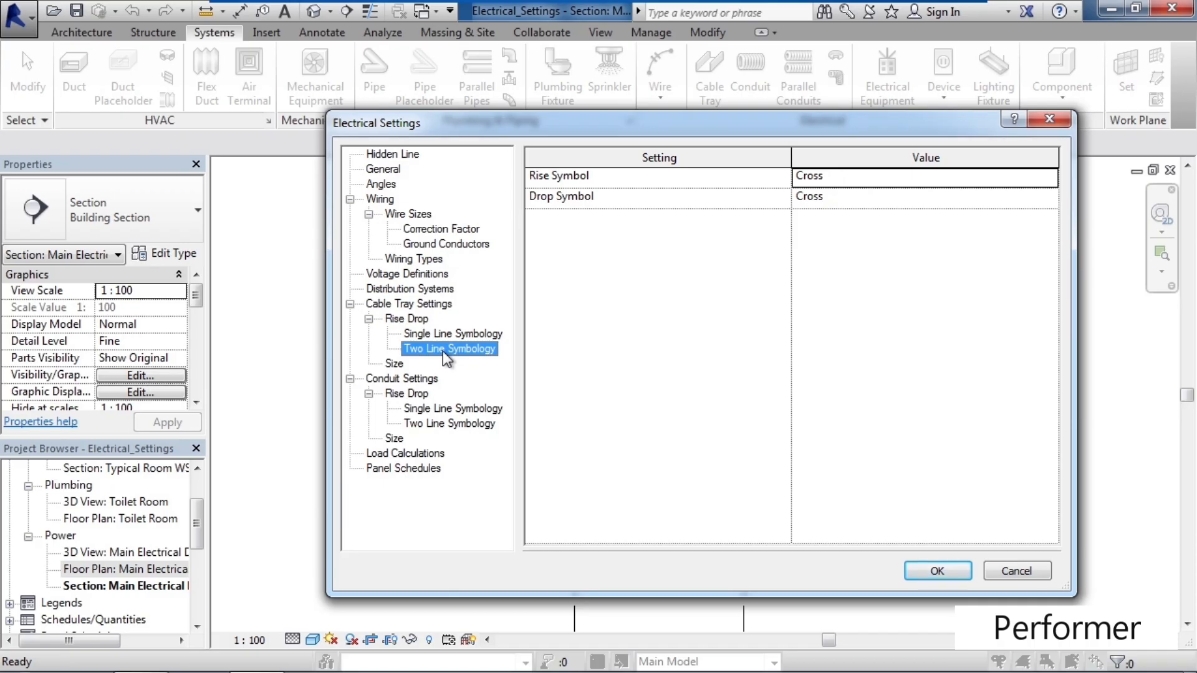
pyautogui.click(398, 366)
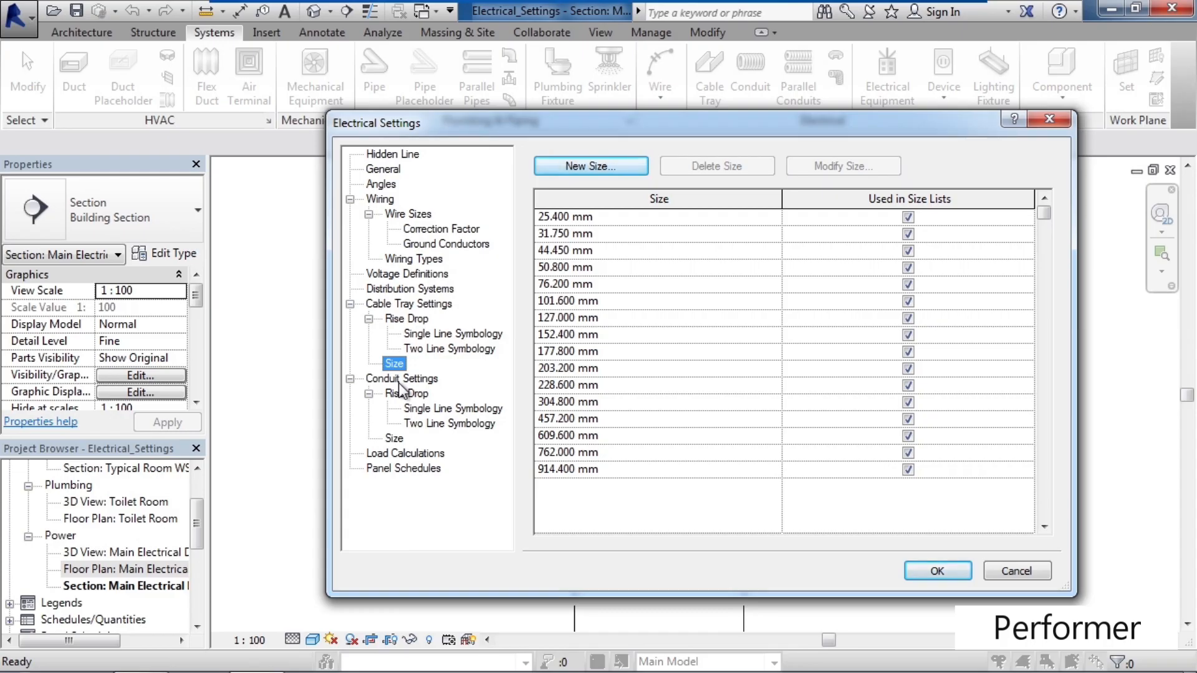
# Review the Conduit Settings, including rise/drop, single-line and two-line symbology, and the conduit size table.
pyautogui.click(398, 382)
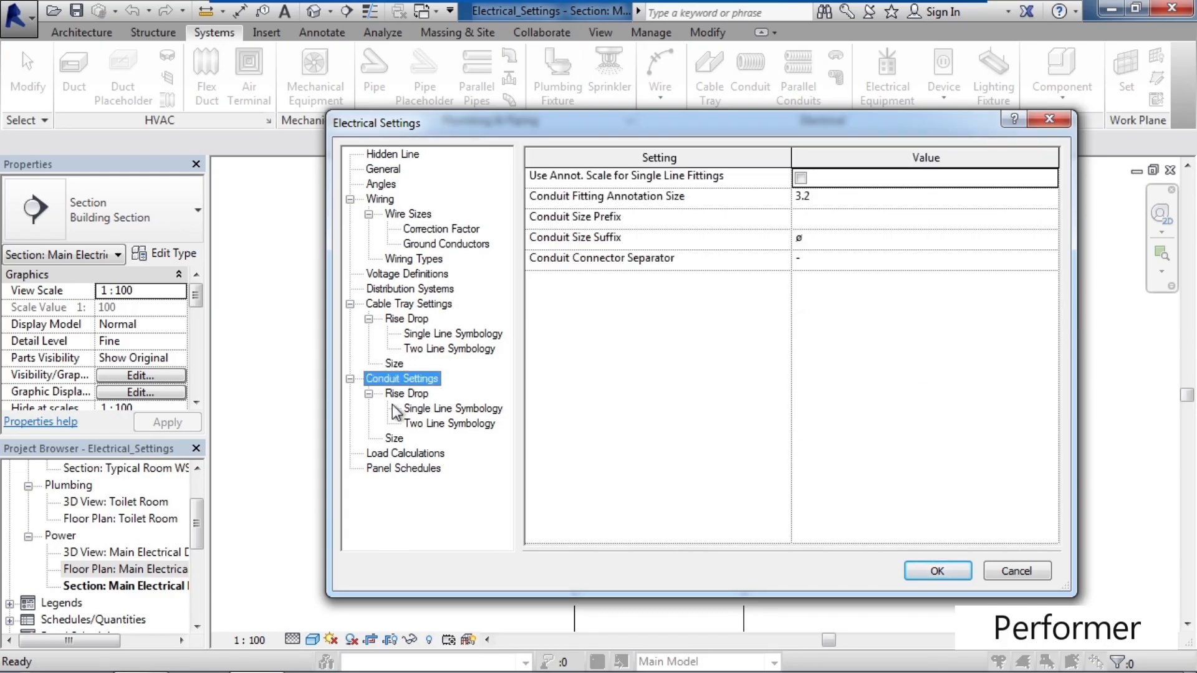
pyautogui.click(403, 395)
pyautogui.click(439, 414)
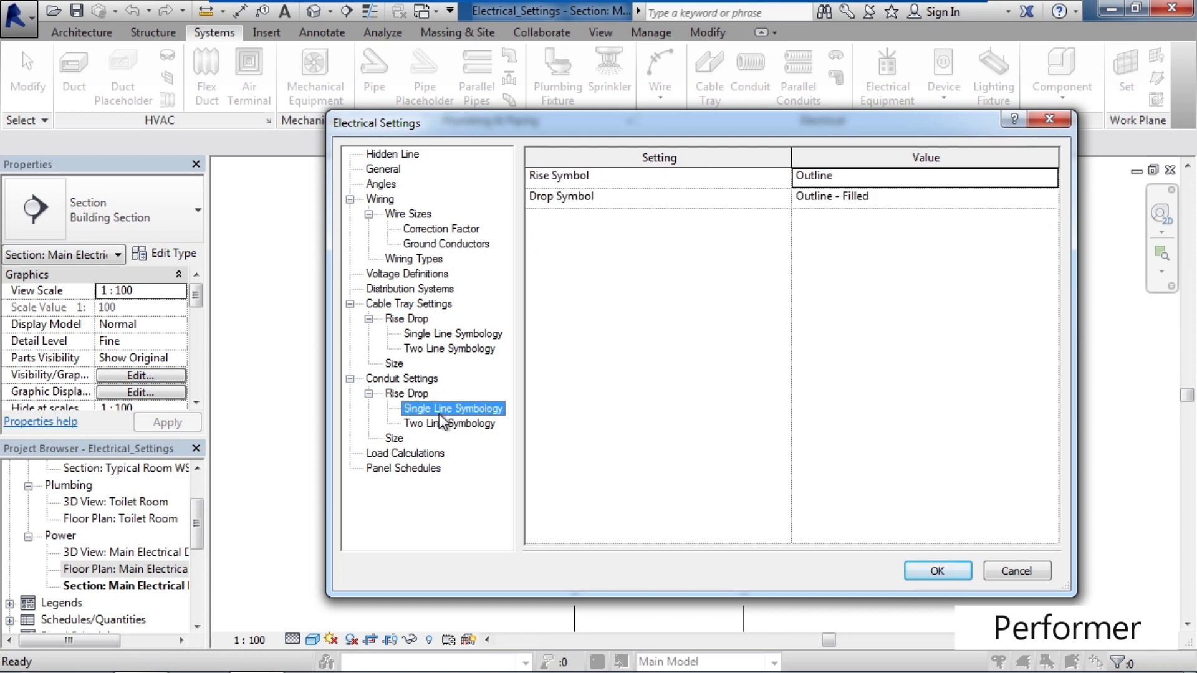
pyautogui.click(451, 425)
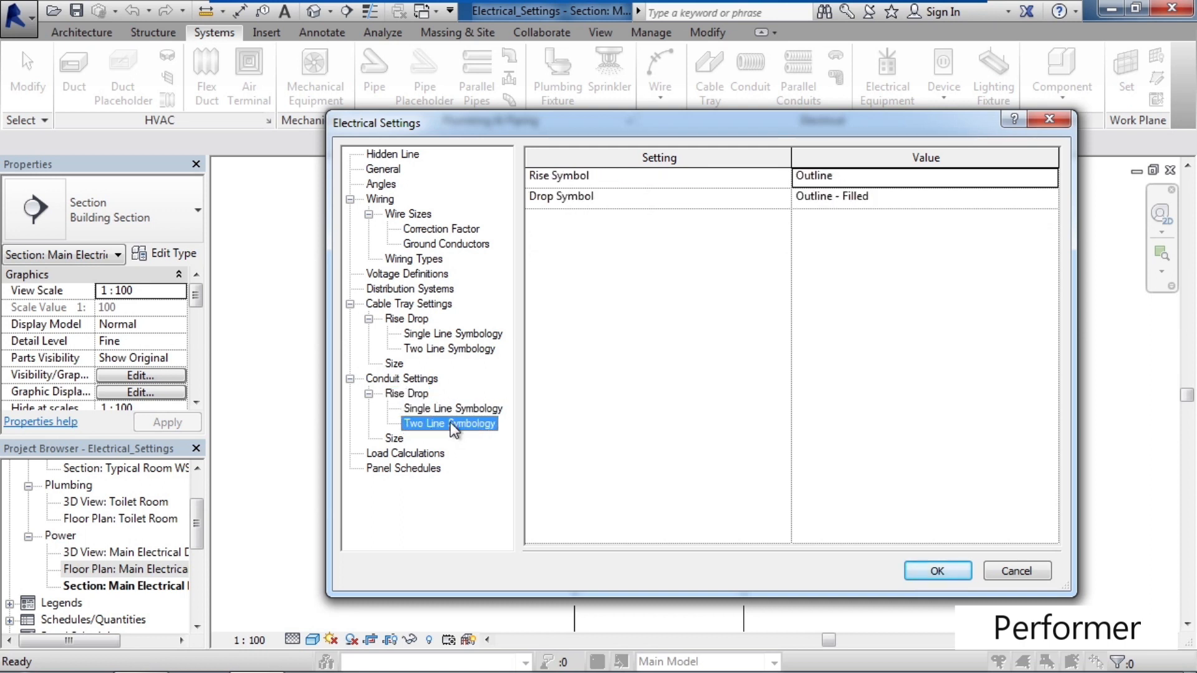
pyautogui.click(399, 439)
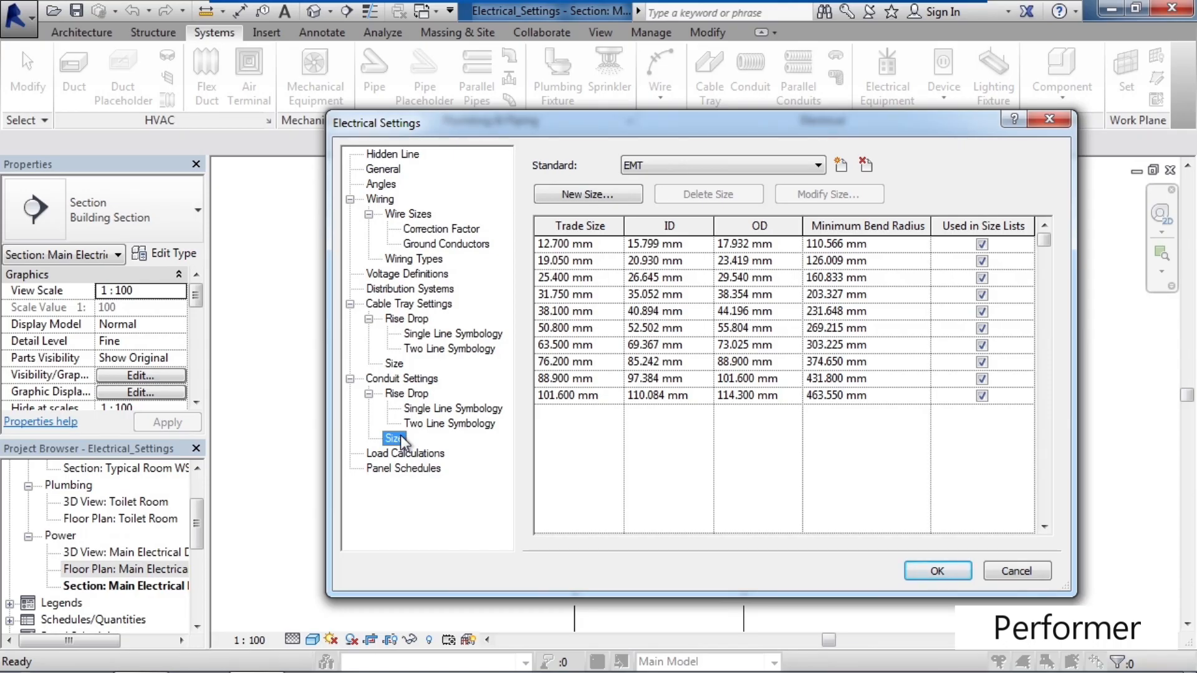
# Inspect the load classification types and the demand factors under Load Calculations, leaving both dialogs without changes.
pyautogui.click(403, 454)
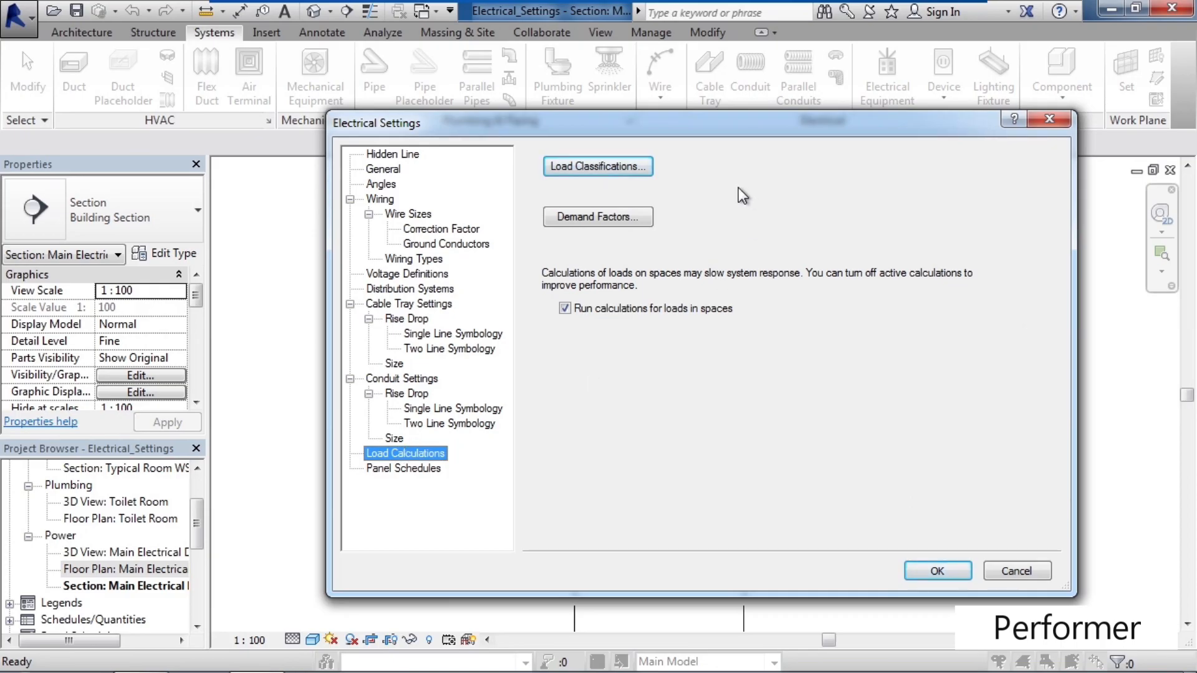
pyautogui.click(627, 173)
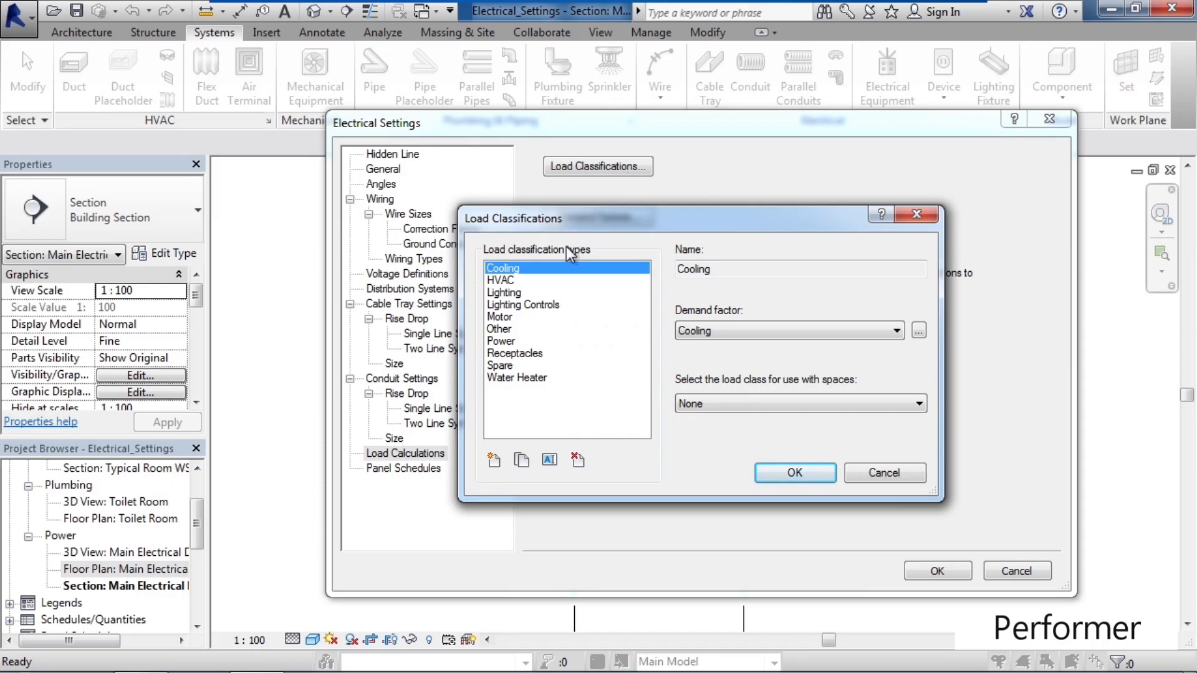
pyautogui.click(515, 296)
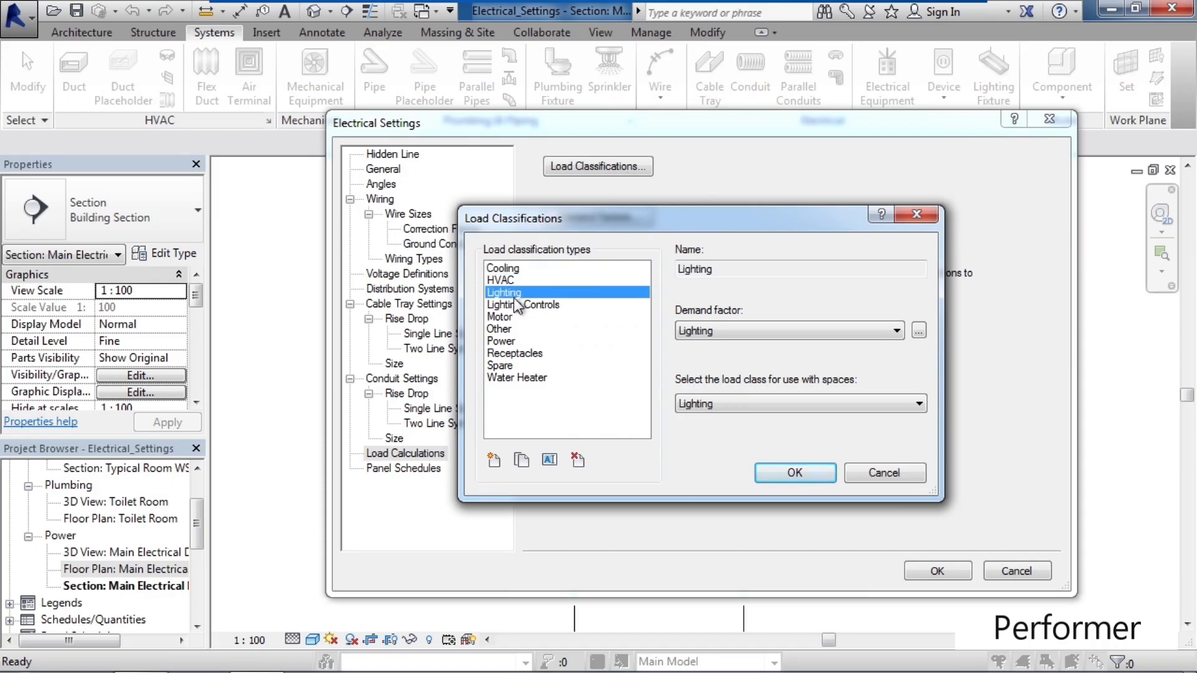
pyautogui.click(507, 330)
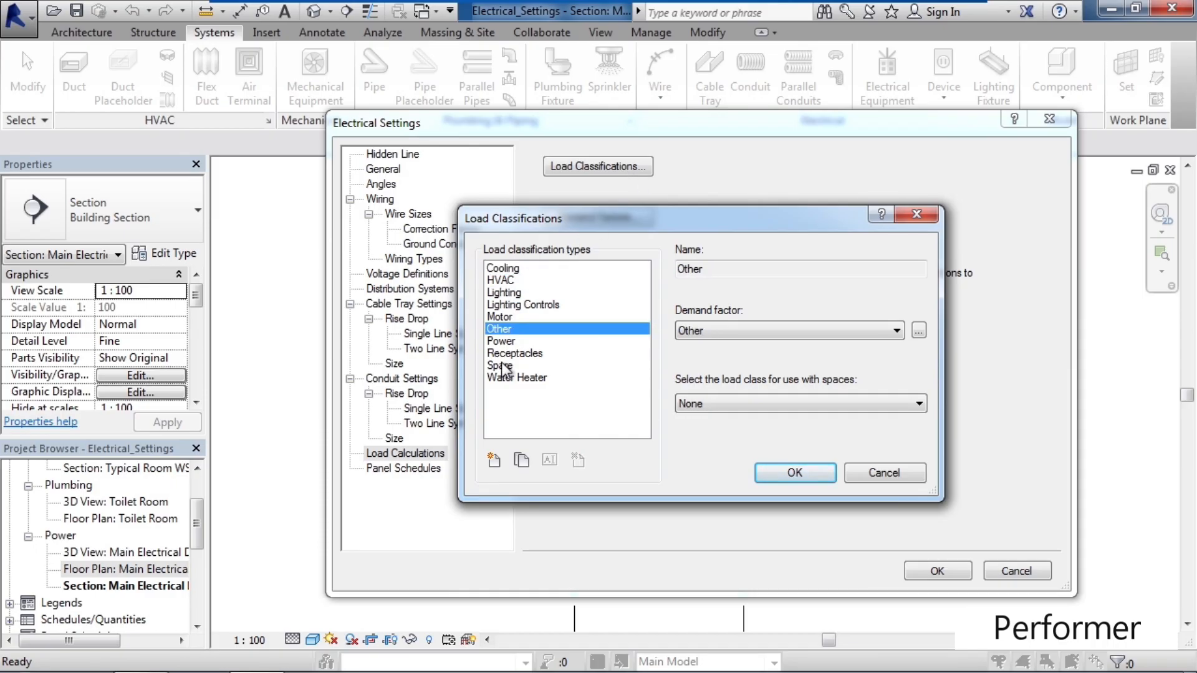
pyautogui.click(502, 365)
pyautogui.click(502, 317)
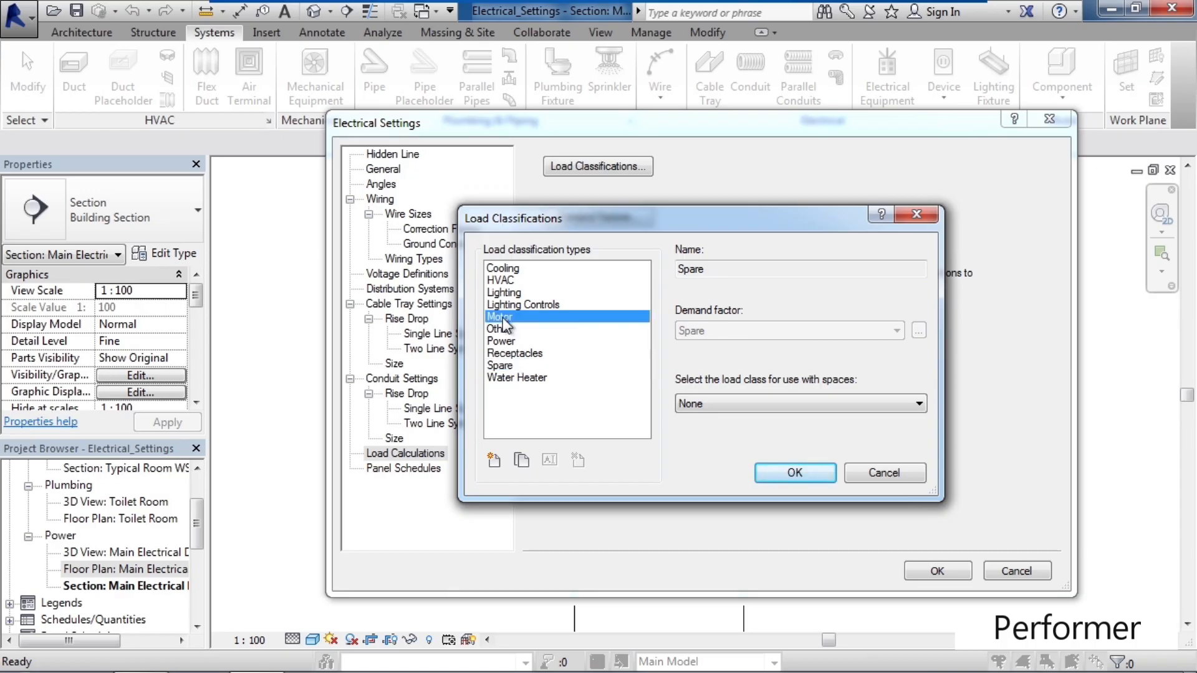
pyautogui.click(506, 281)
pyautogui.click(833, 473)
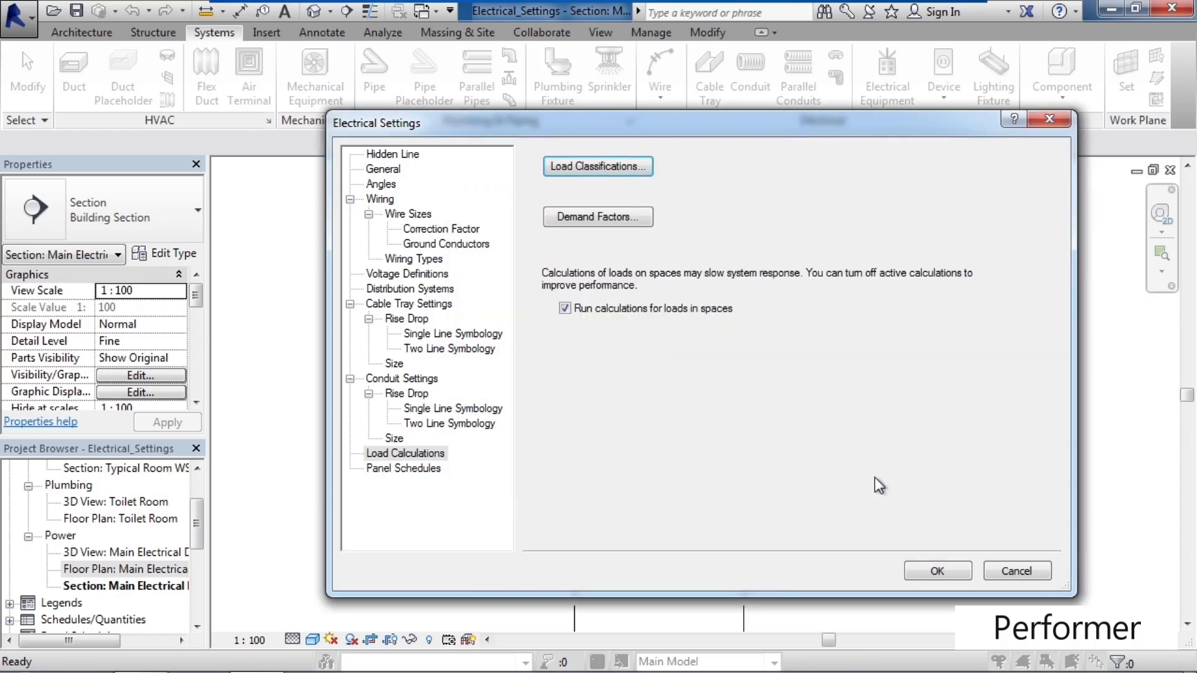
pyautogui.click(610, 222)
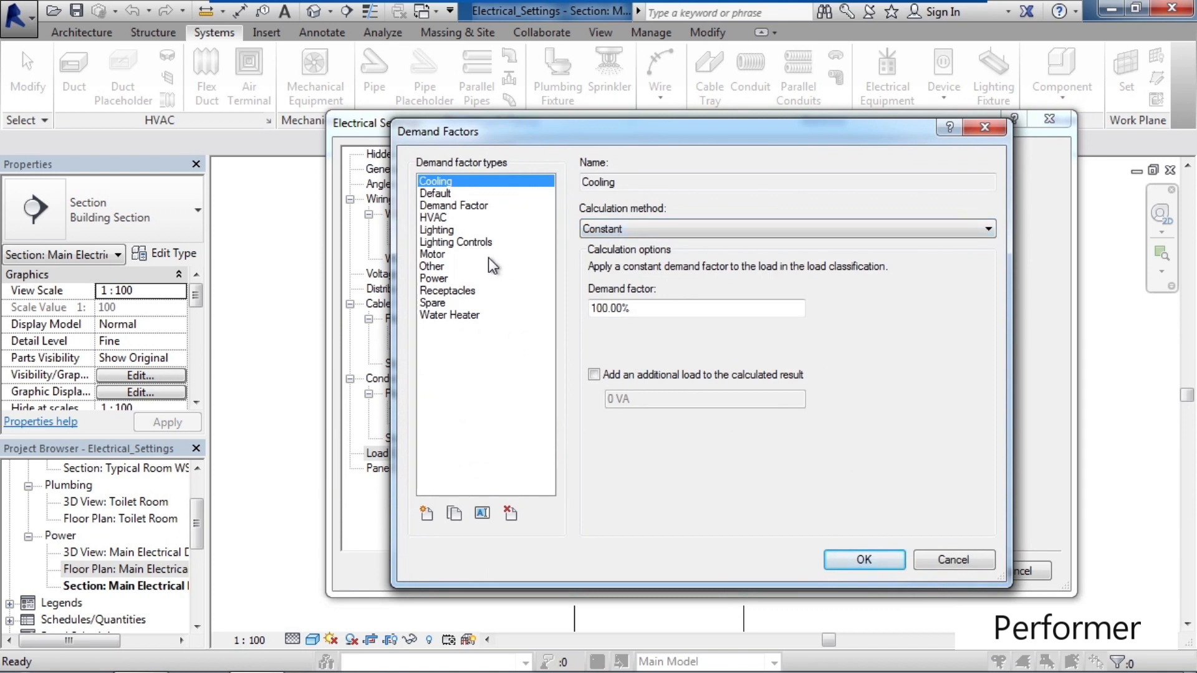
pyautogui.click(950, 560)
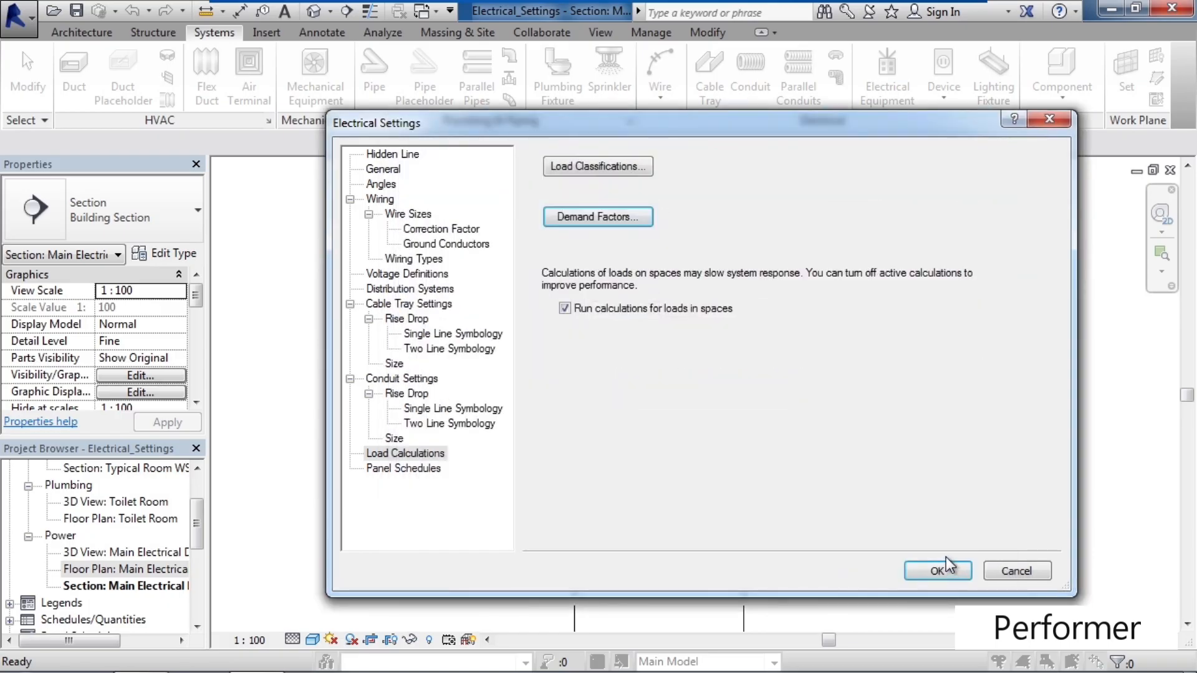
# Review the Panel Schedules settings and accept the Electrical Settings dialog.
pyautogui.click(411, 473)
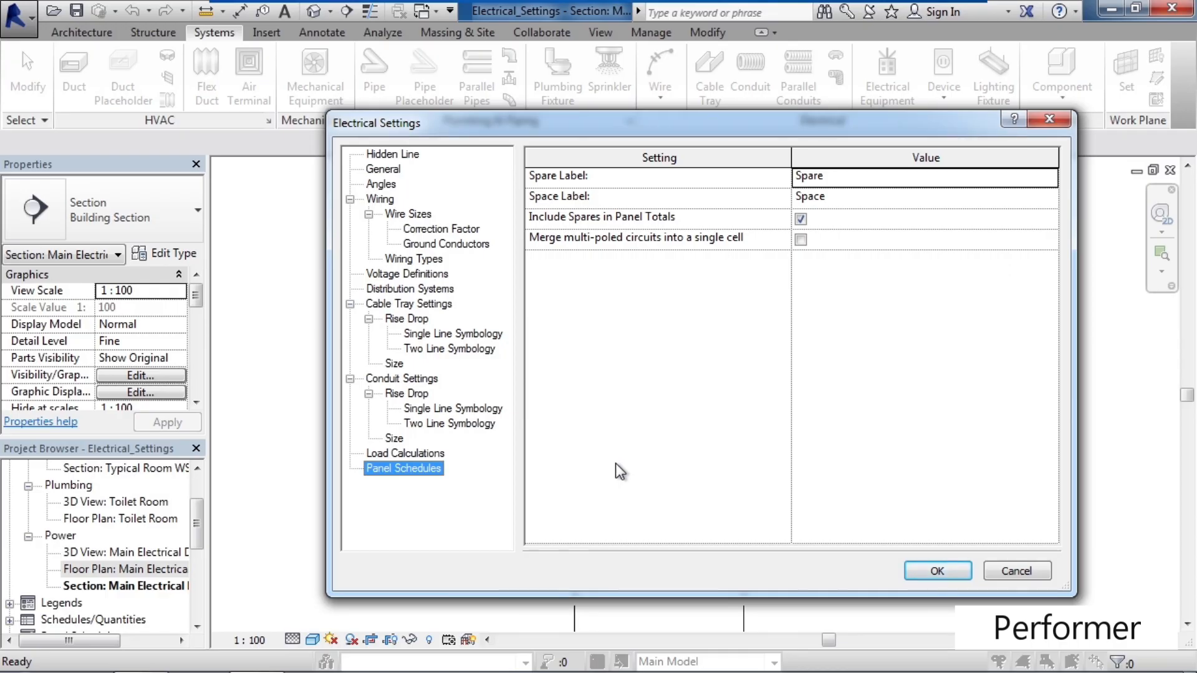
pyautogui.click(943, 572)
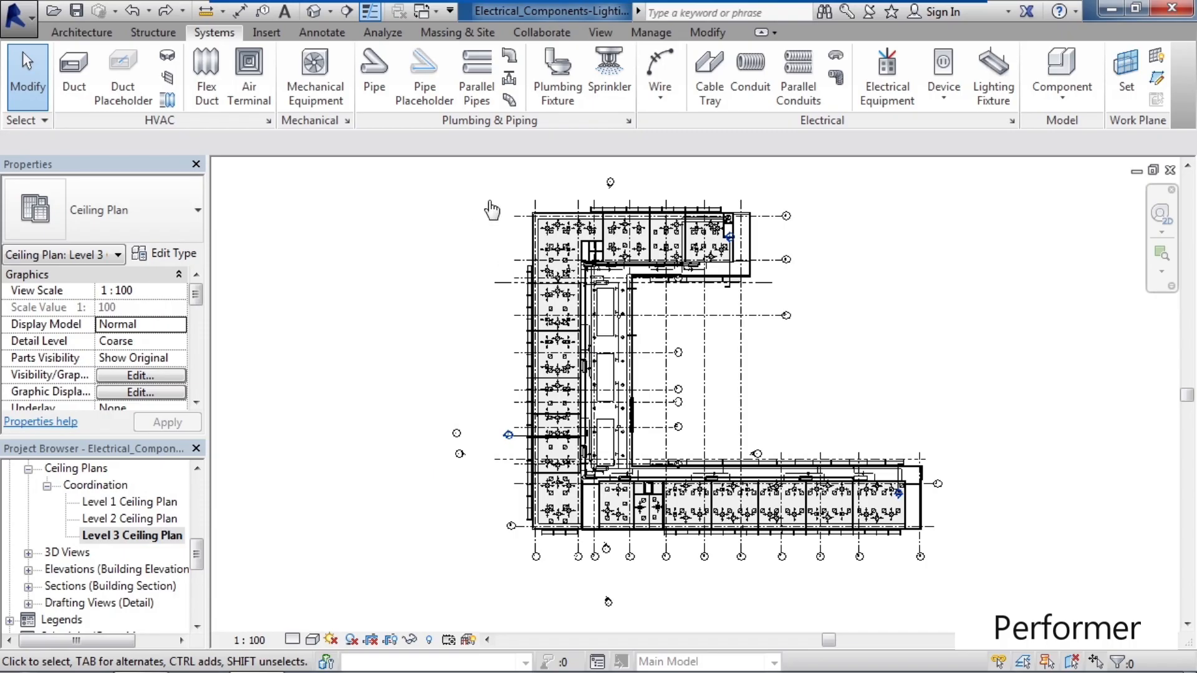
# Examine the ceiling grid and recessed lighting fixtures in the upper-left room of the Level 3 Ceiling Plan.
pyautogui.scroll(4, 613, 227)
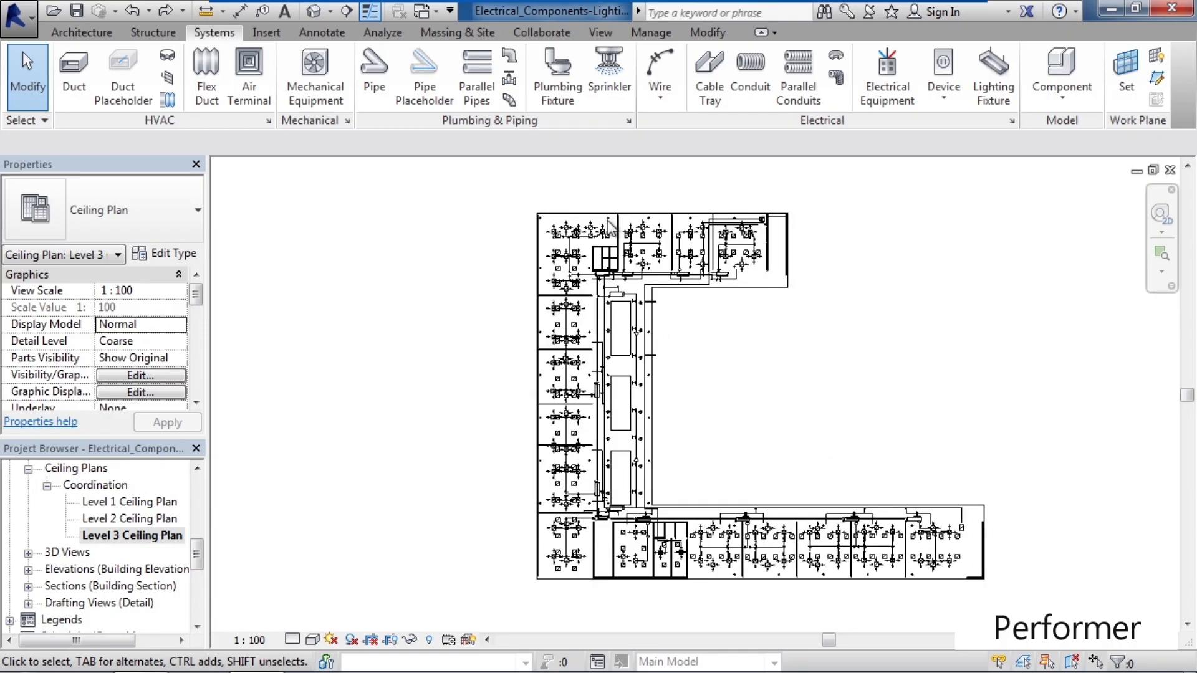
pyautogui.scroll(5, 613, 228)
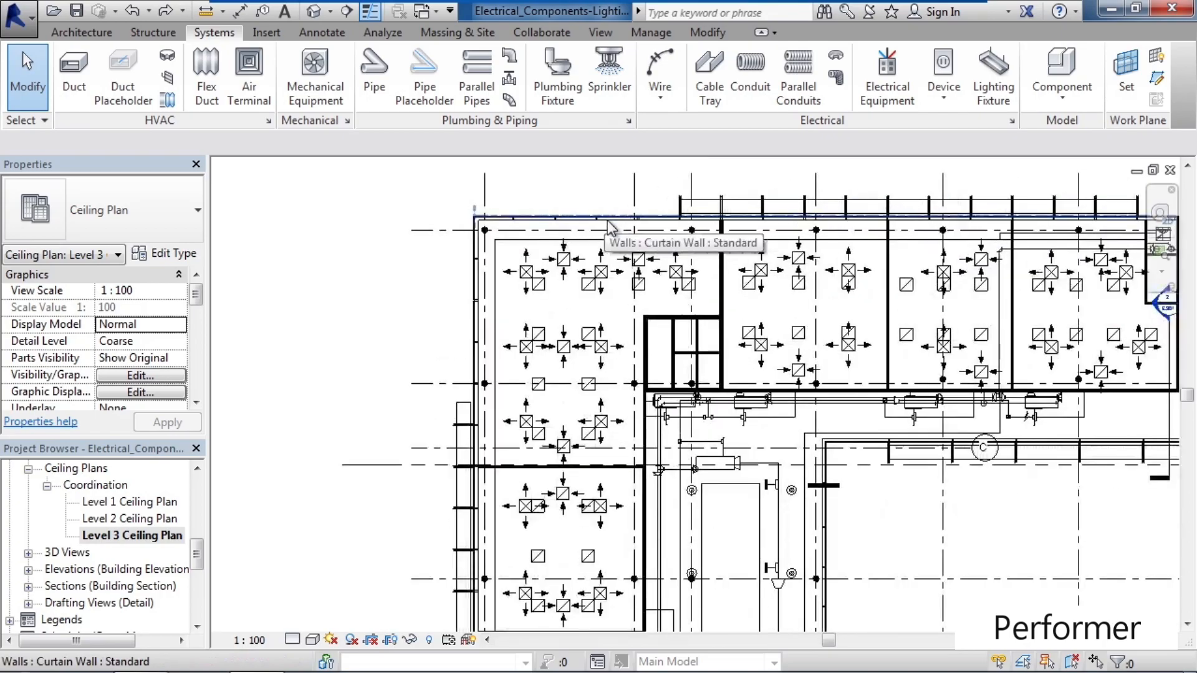
pyautogui.scroll(1, 608, 221)
pyautogui.moveTo(600, 255); pyautogui.dragTo(583, 200, button='middle')
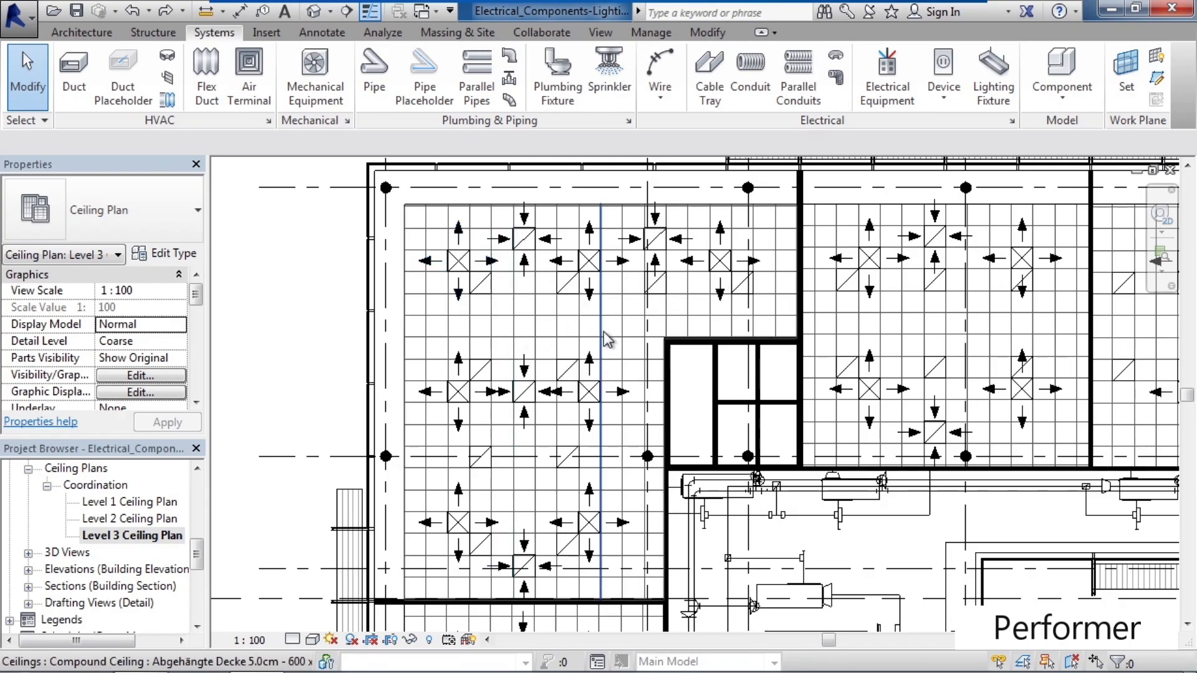
pyautogui.moveTo(616, 339); pyautogui.dragTo(588, 305, button='middle')
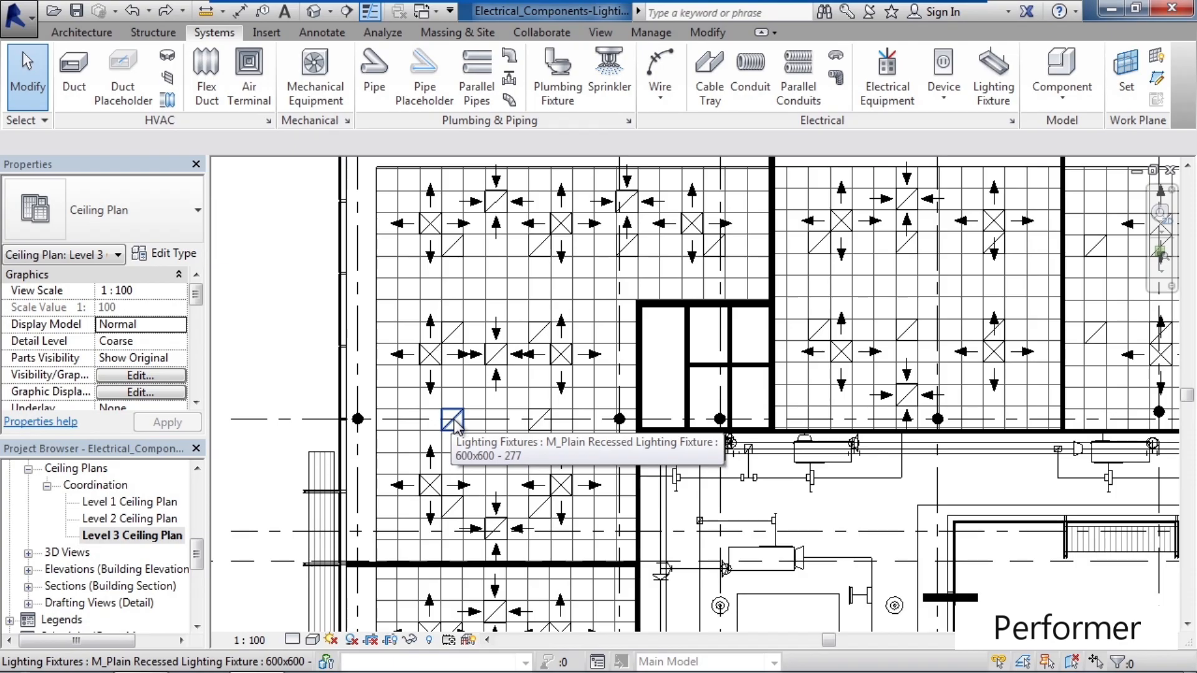
# Place two M_Plain Recessed Lighting Fixture 600x600 - 277 units on the ceiling face in the upper-left room, and inspect one's properties.
pyautogui.moveTo(292, 287); pyautogui.dragTo(294, 313, button='middle')
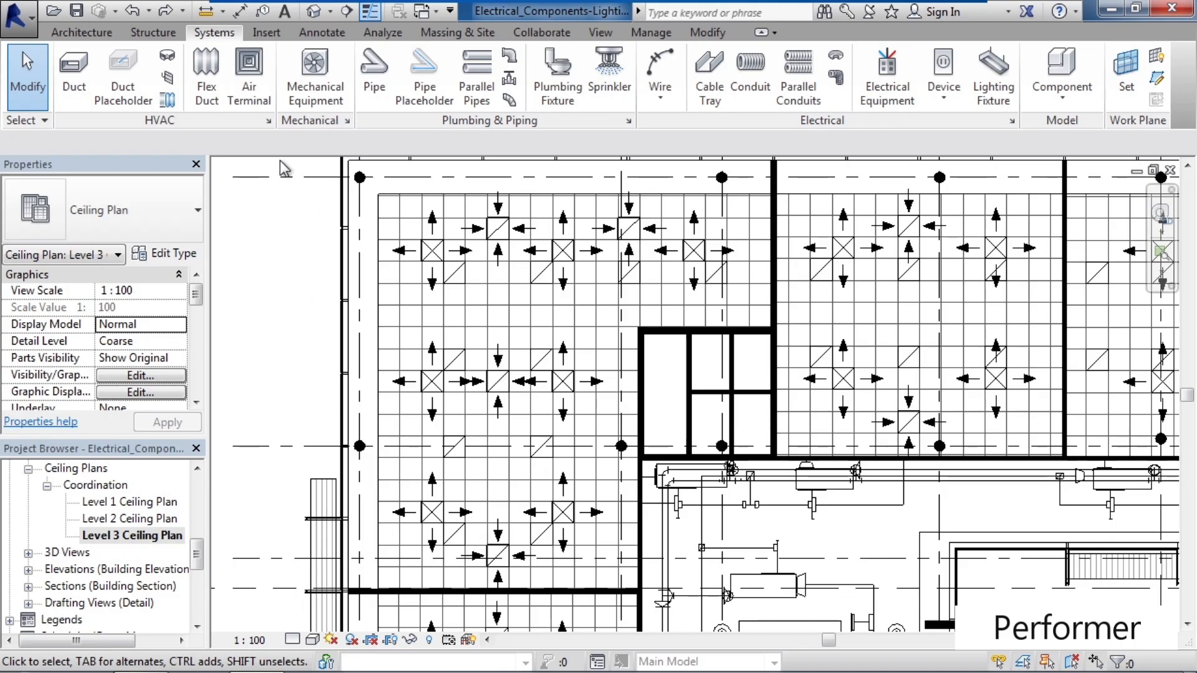
pyautogui.click(997, 112)
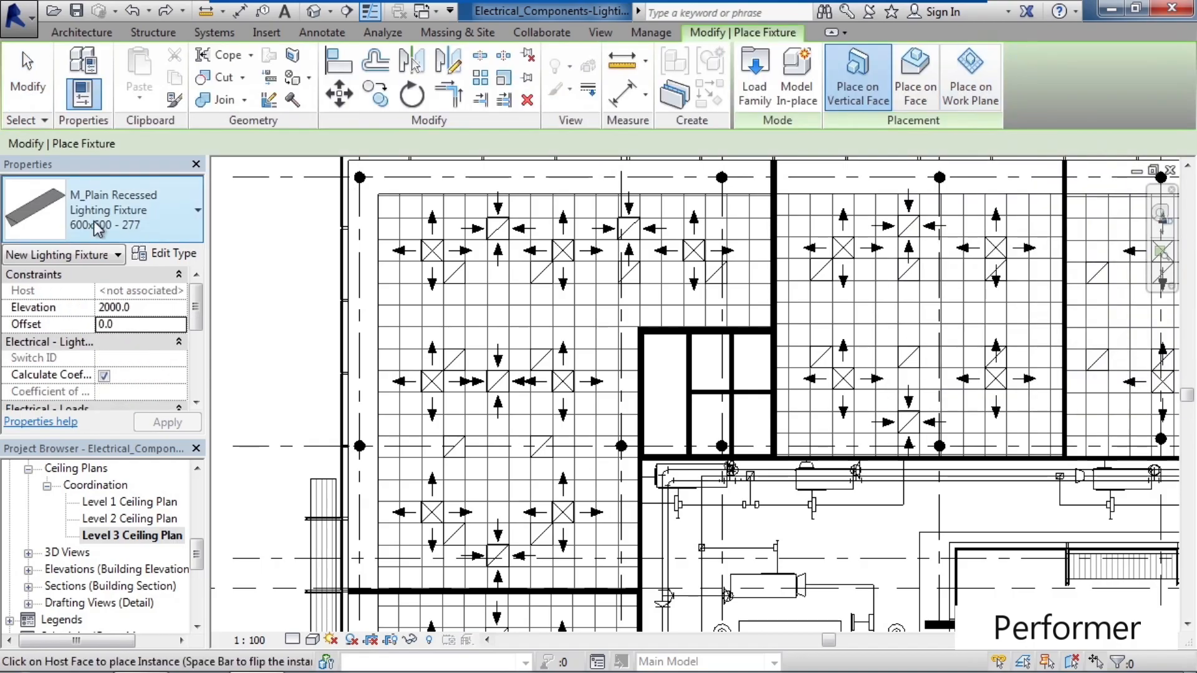
pyautogui.click(185, 225)
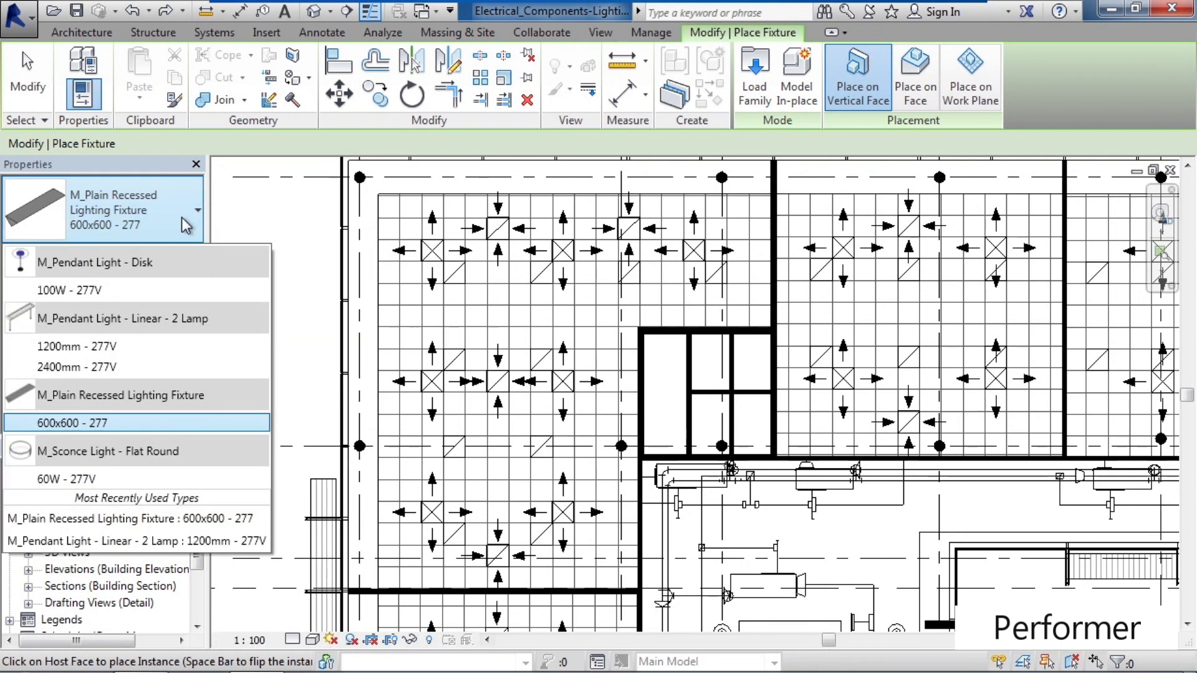
pyautogui.click(98, 424)
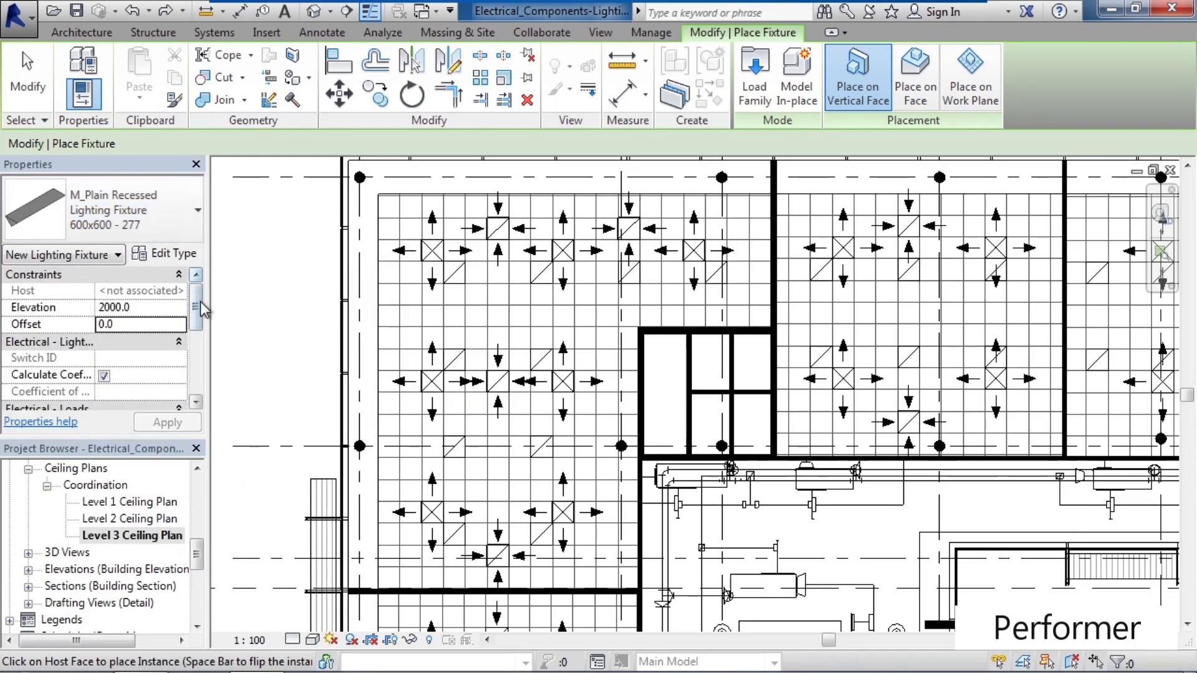
pyautogui.moveTo(201, 302)
pyautogui.mouseDown()
pyautogui.moveTo(208, 379)
pyautogui.moveTo(201, 302)
pyautogui.mouseUp()
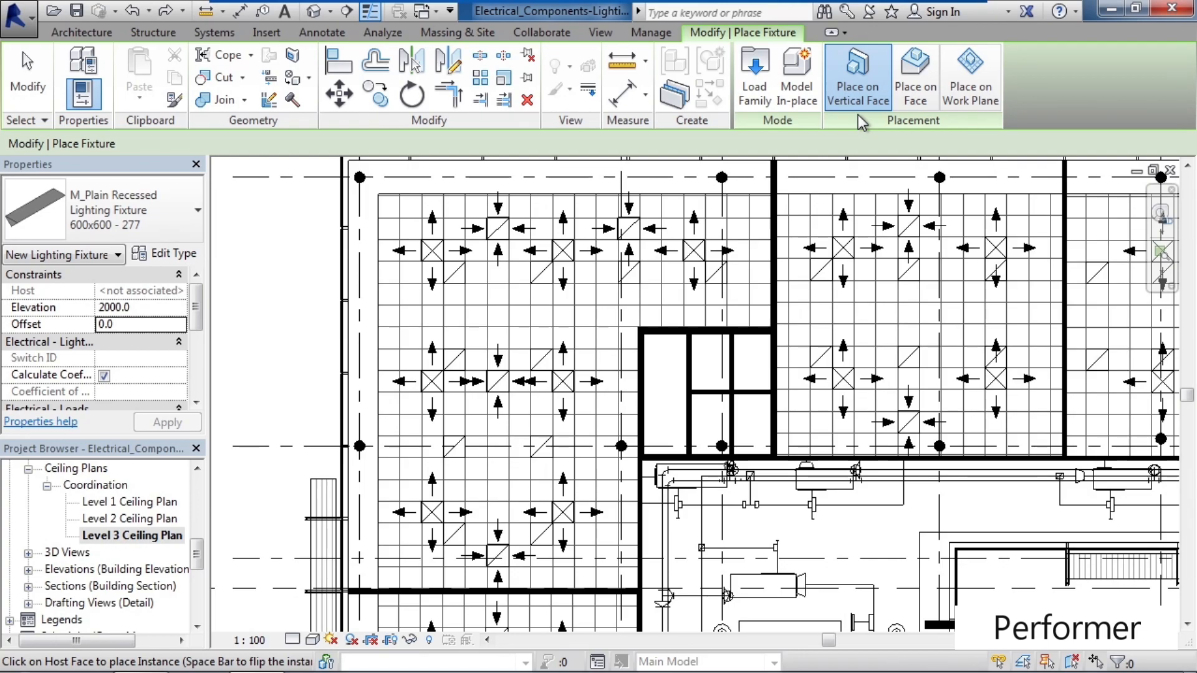
pyautogui.click(927, 100)
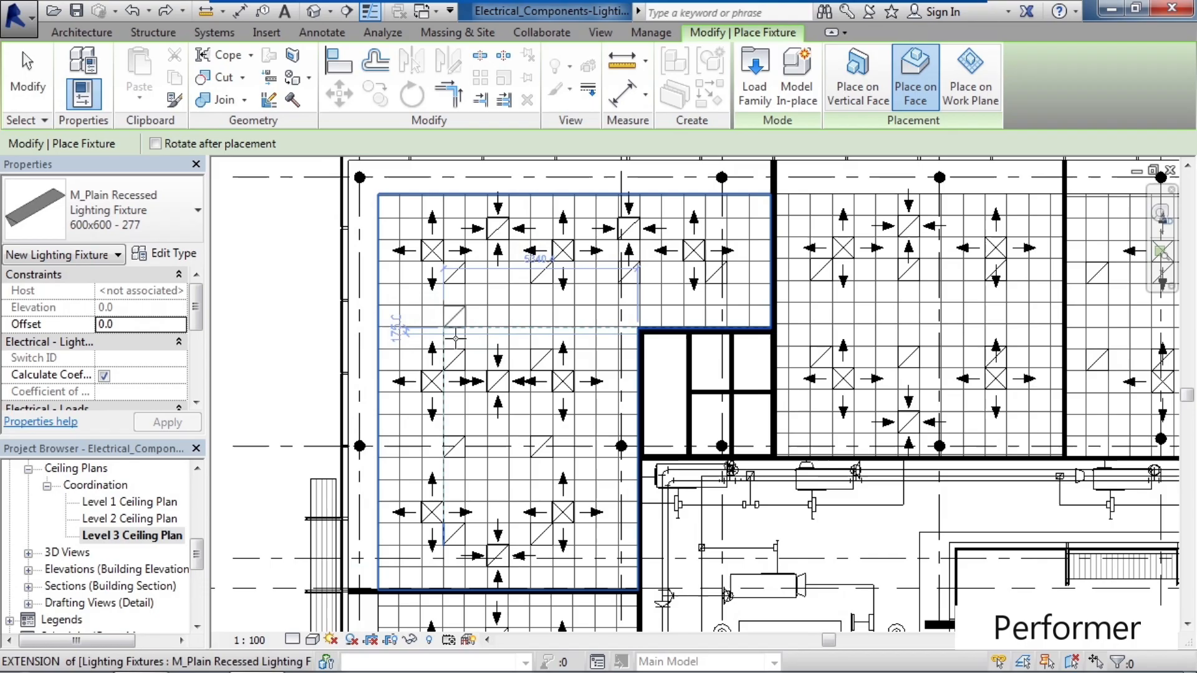
pyautogui.scroll(3, 455, 340)
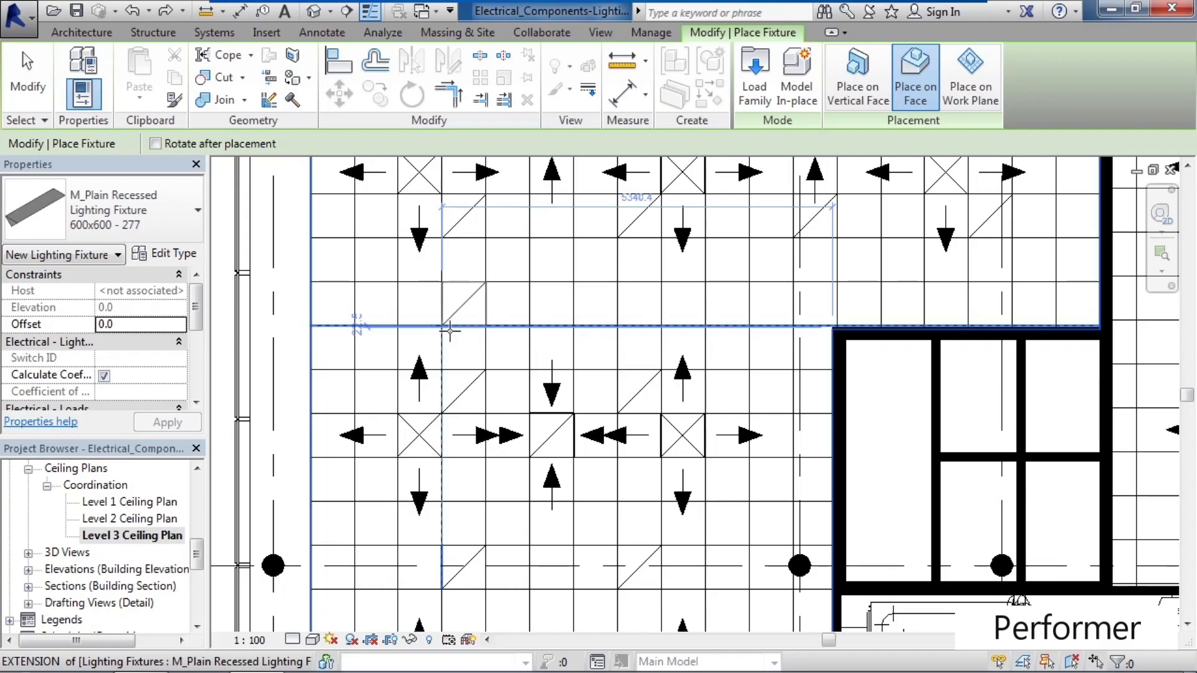
pyautogui.click(451, 331)
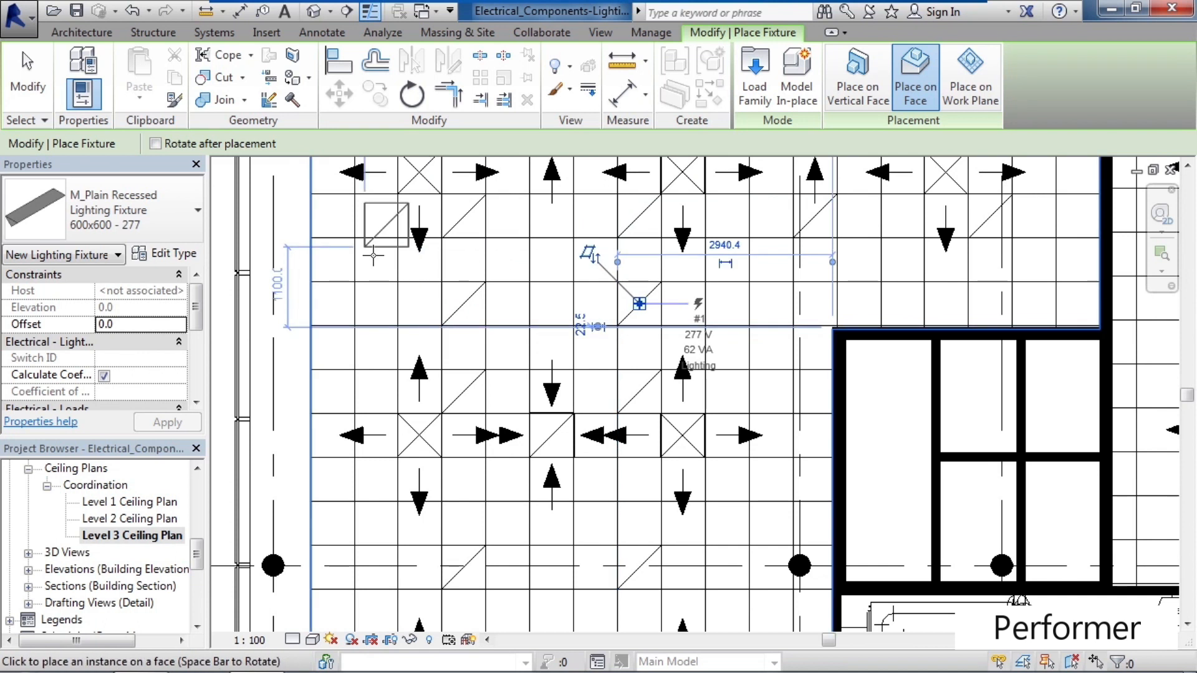
pyautogui.click(29, 88)
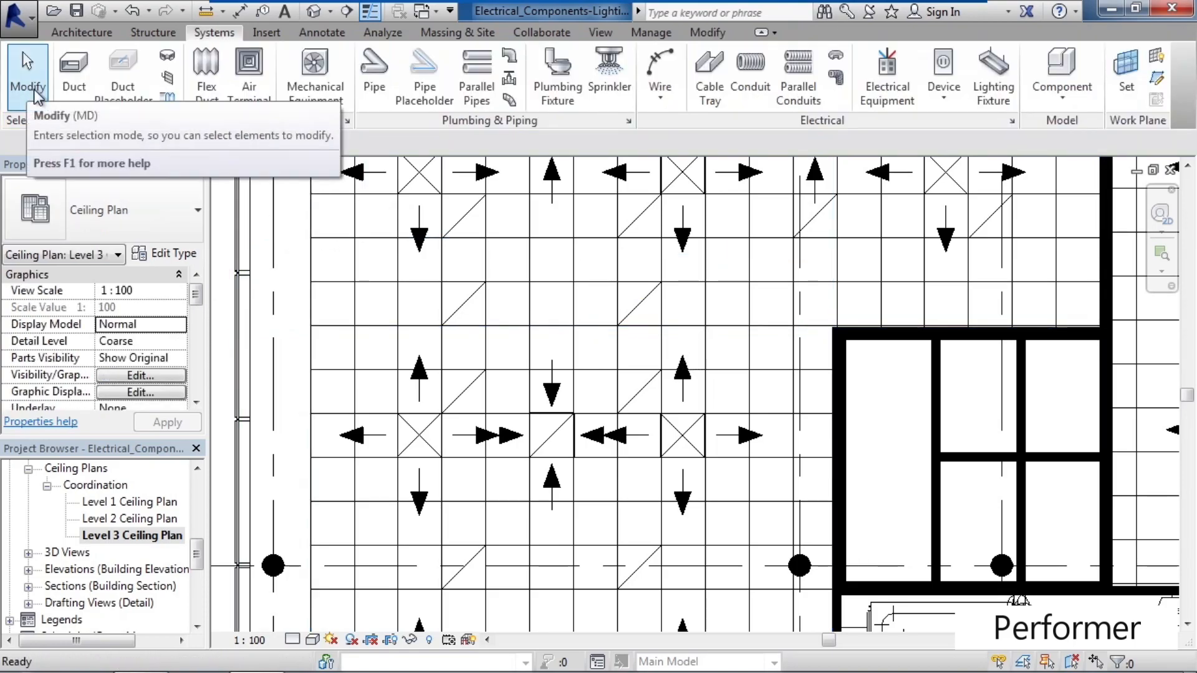
pyautogui.click(476, 302)
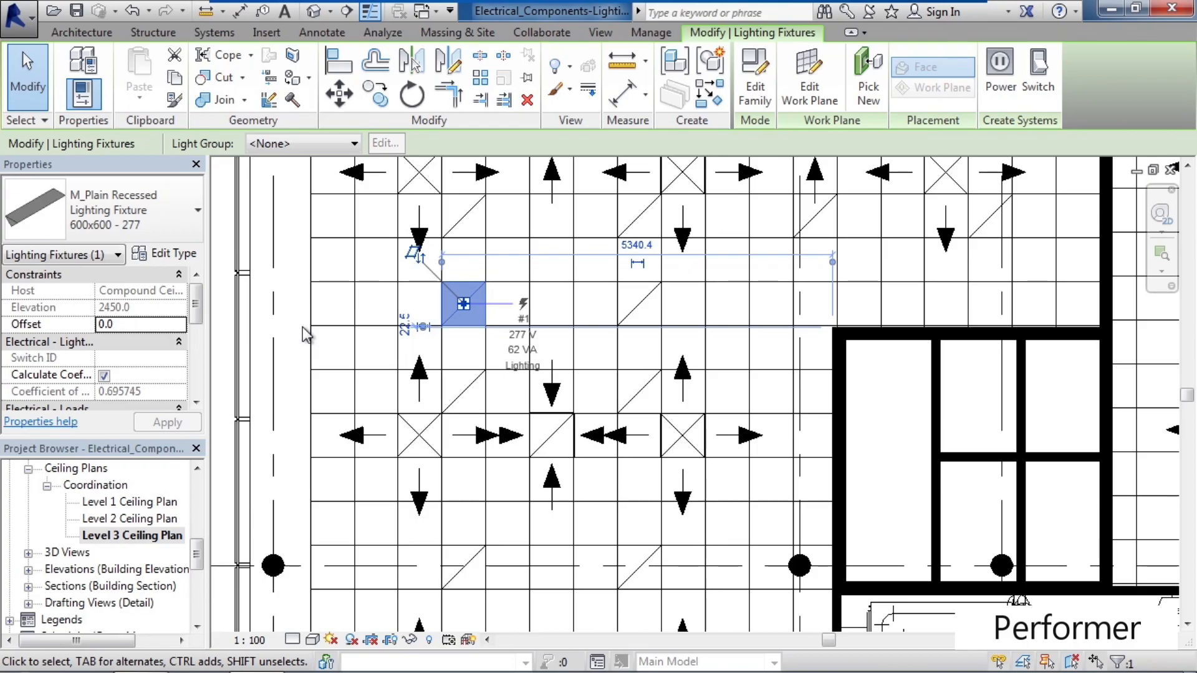
pyautogui.press('Escape')
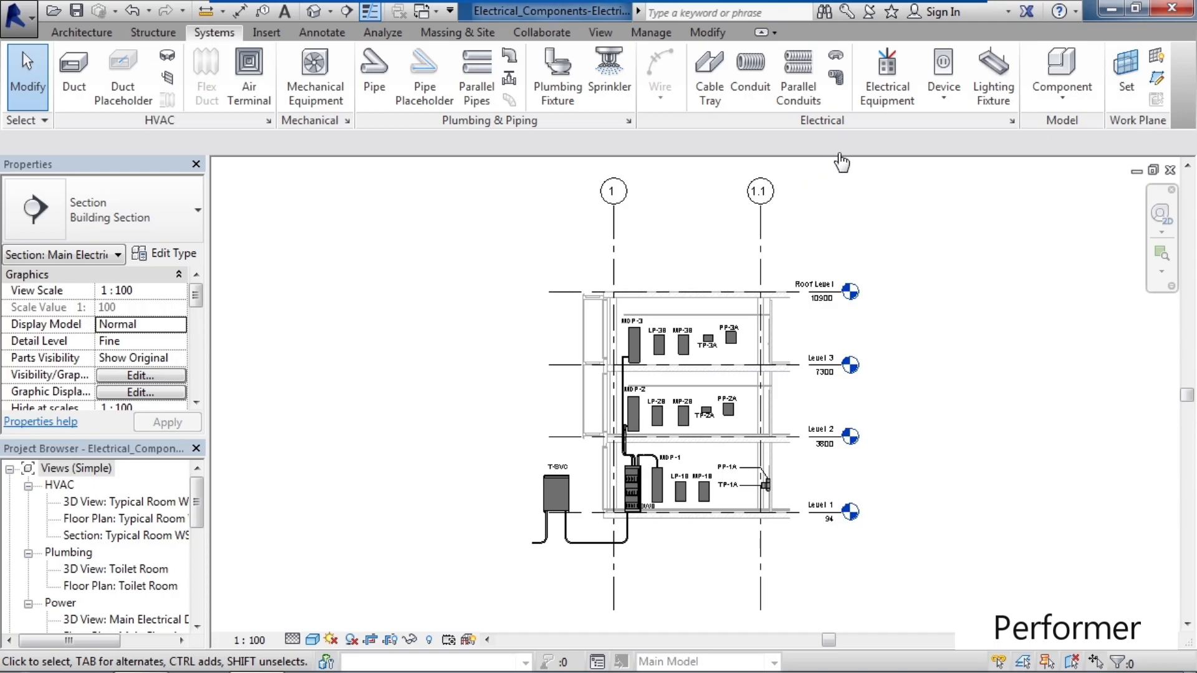
# Place a 100 A M_Lighting and Appliance Panelboard - 208V MCB - Surface beside PP-3A on the Level 3 wall, 1000 mm from the wall's edge.
pyautogui.click(886, 75)
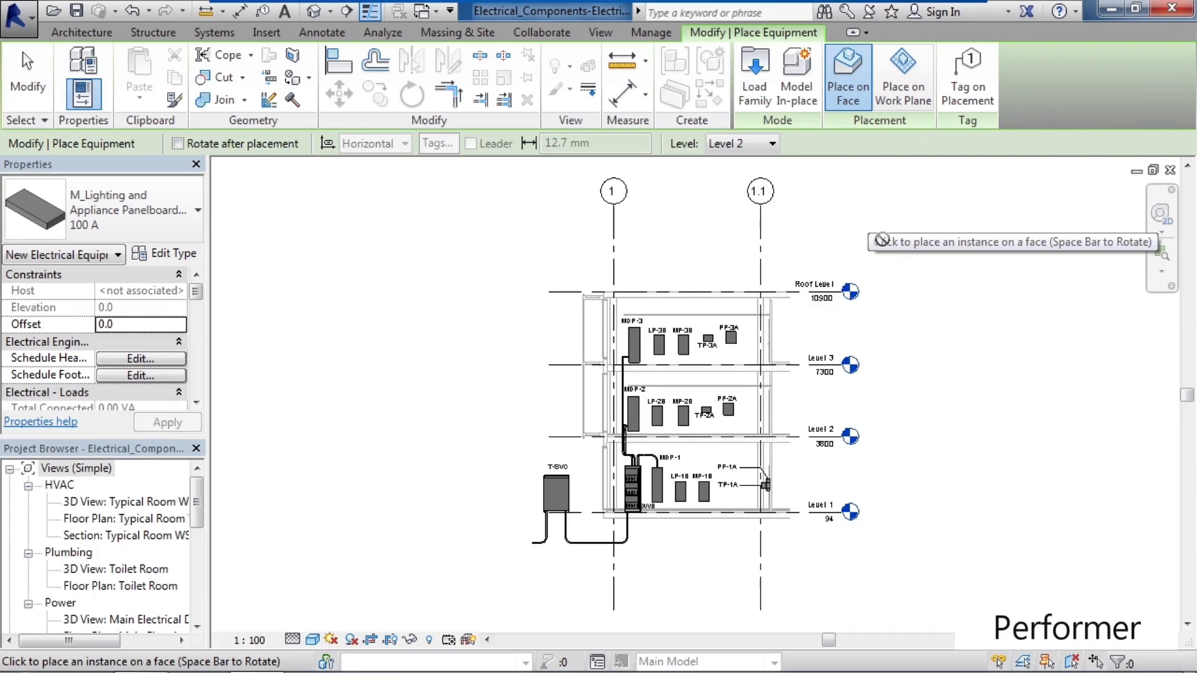
pyautogui.click(198, 212)
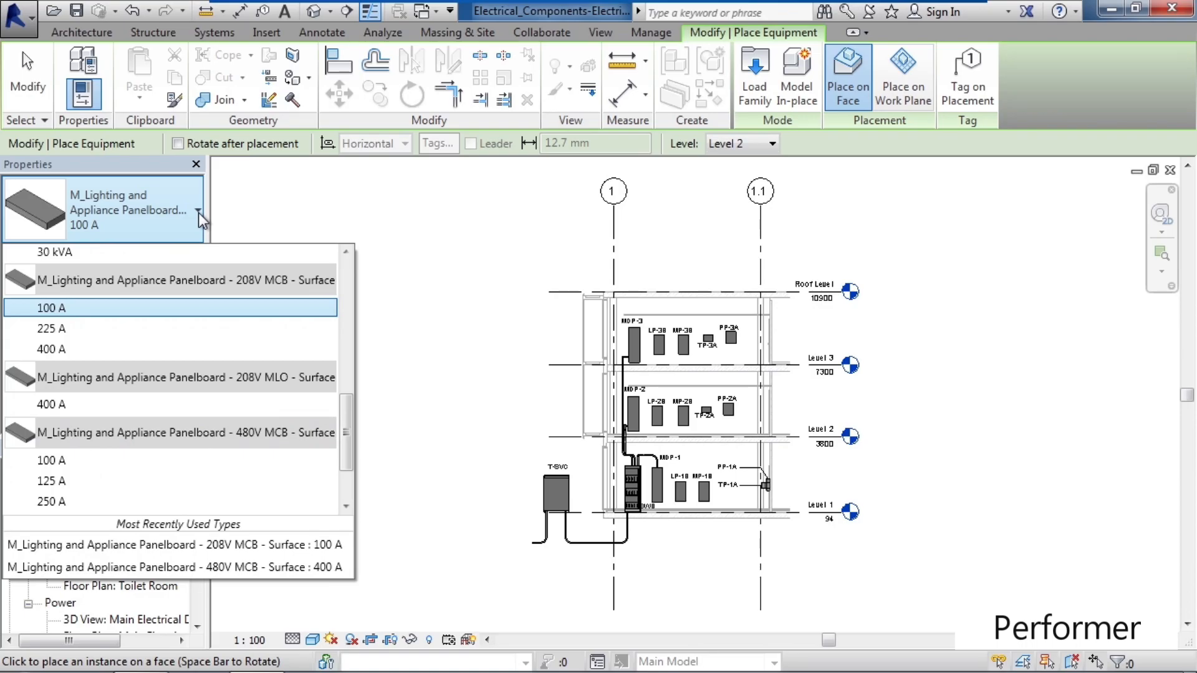
pyautogui.moveTo(349, 426); pyautogui.dragTo(372, 411)
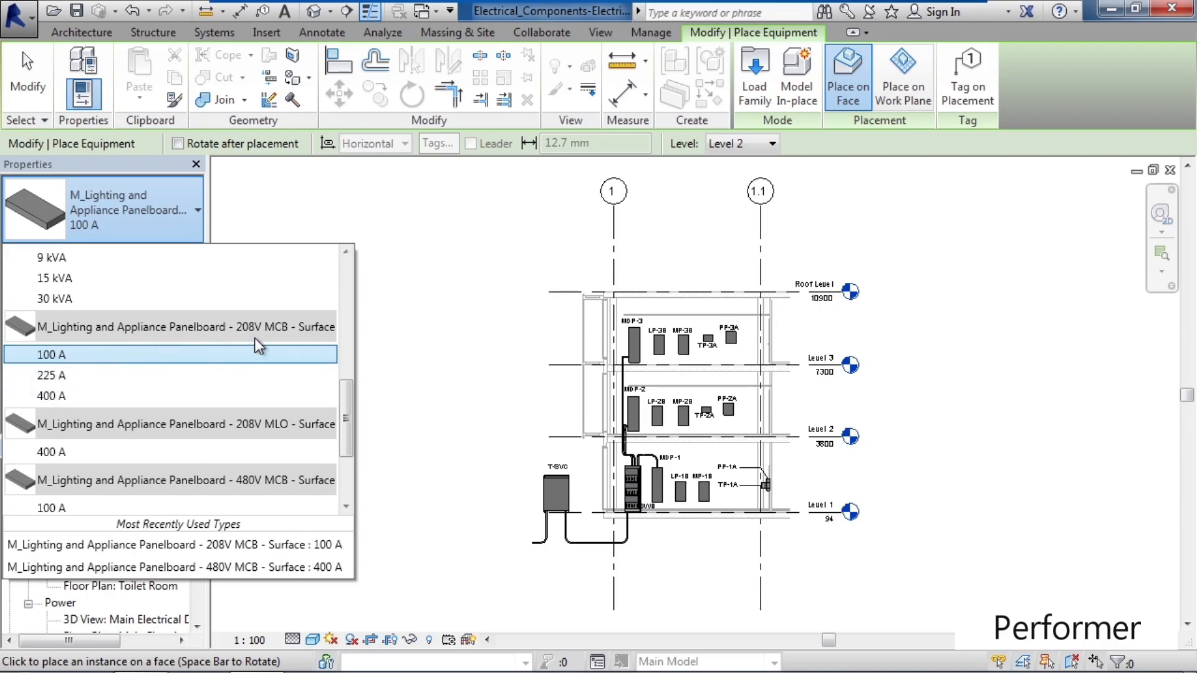
pyautogui.click(81, 358)
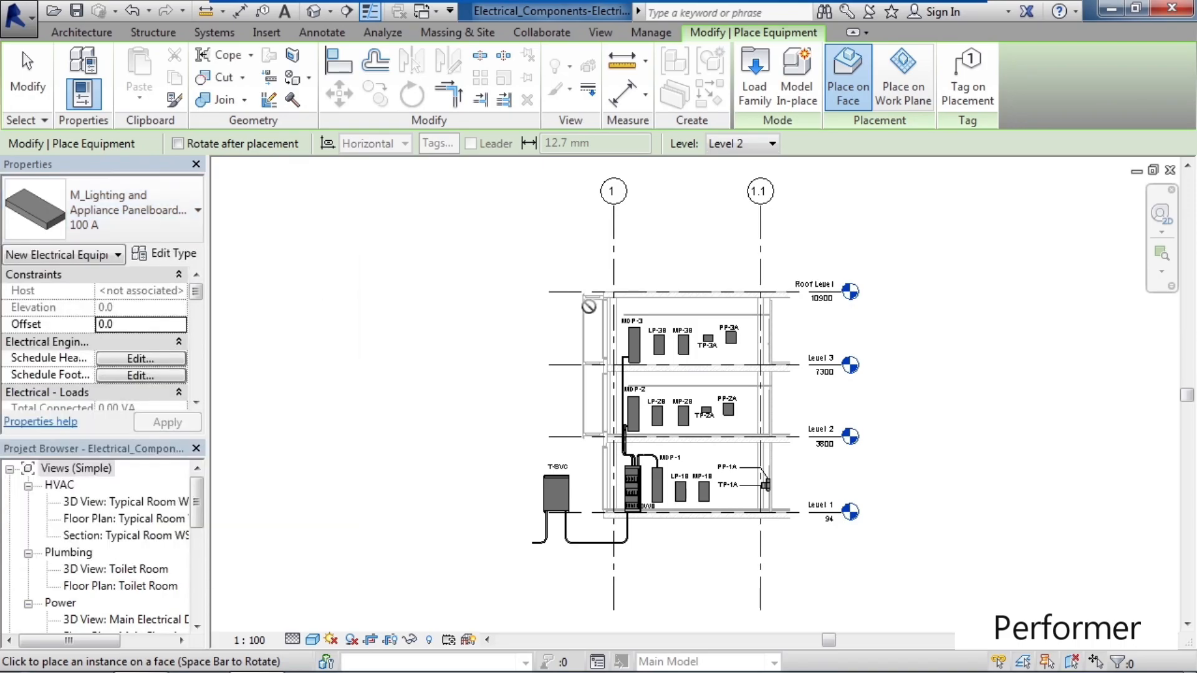
pyautogui.scroll(3, 762, 349)
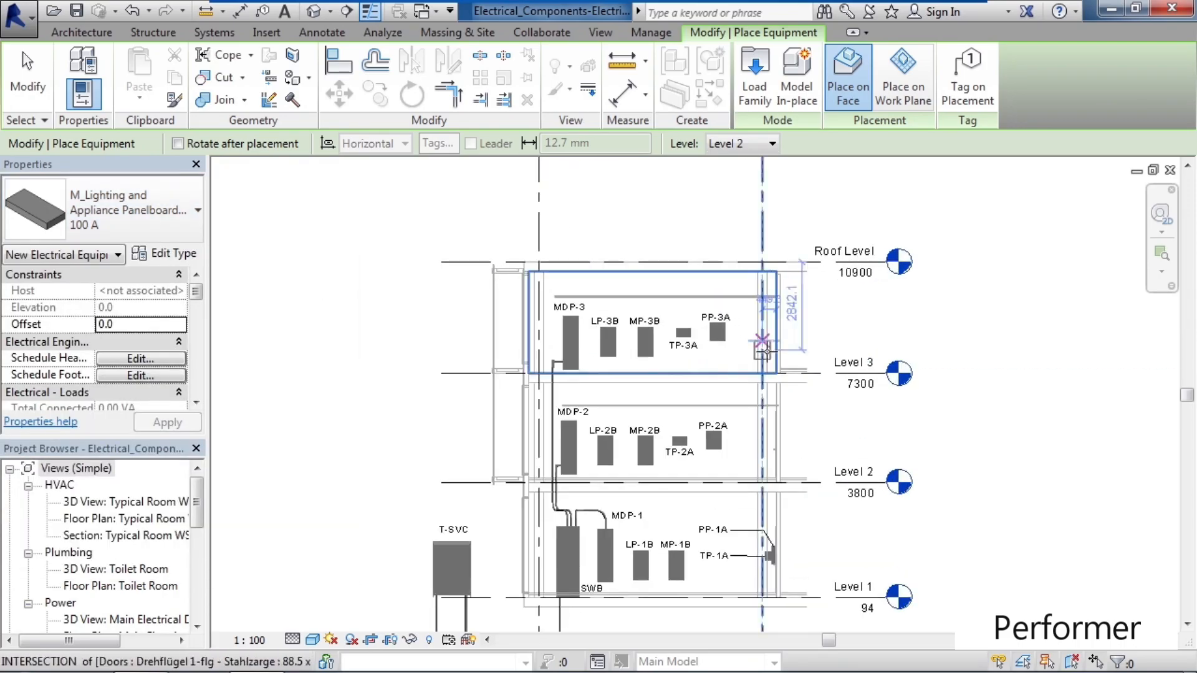
pyautogui.scroll(2, 762, 350)
pyautogui.scroll(2, 775, 355)
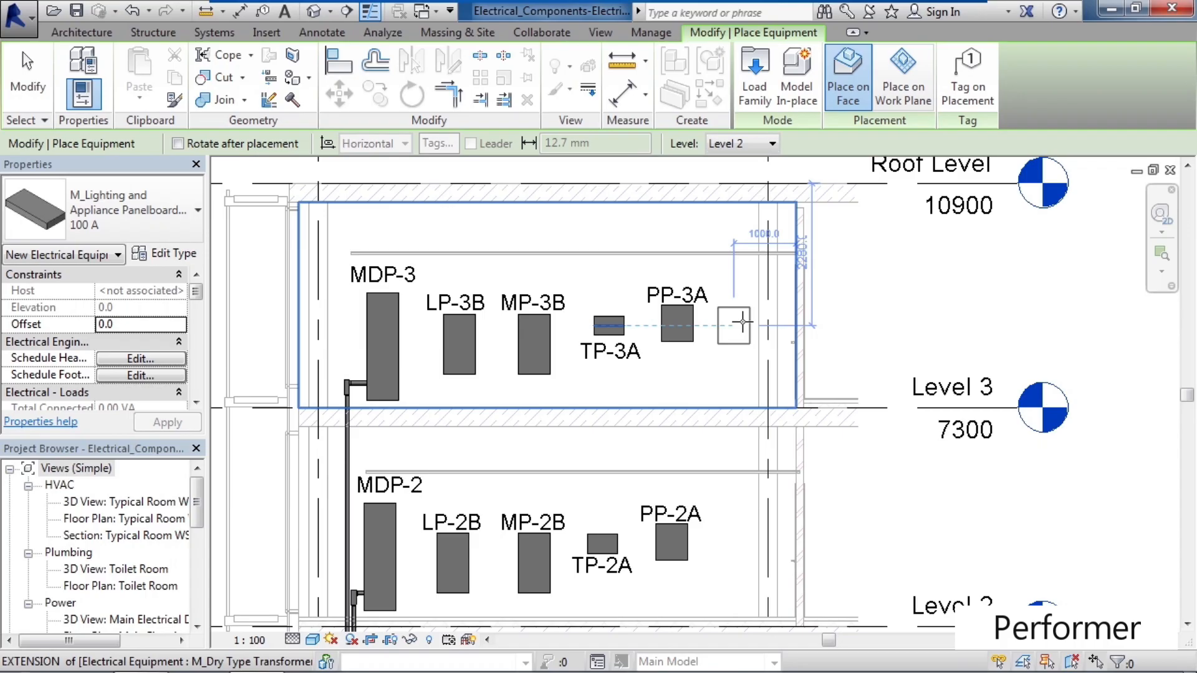
pyautogui.scroll(2, 742, 322)
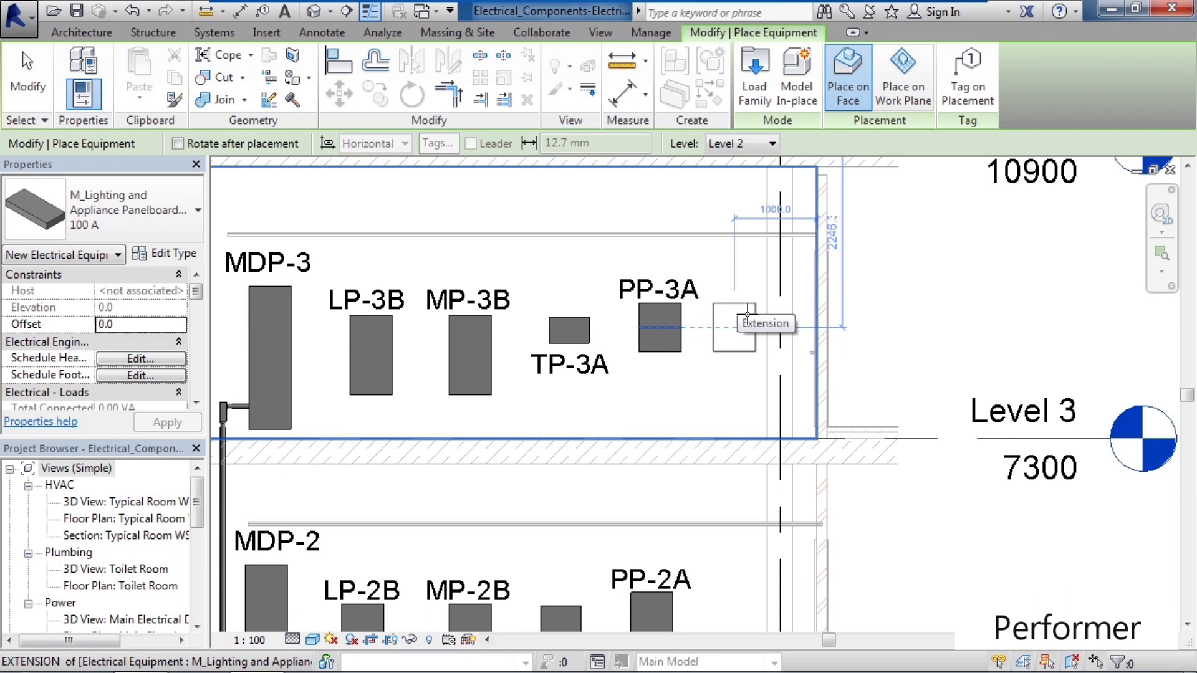
pyautogui.click(744, 315)
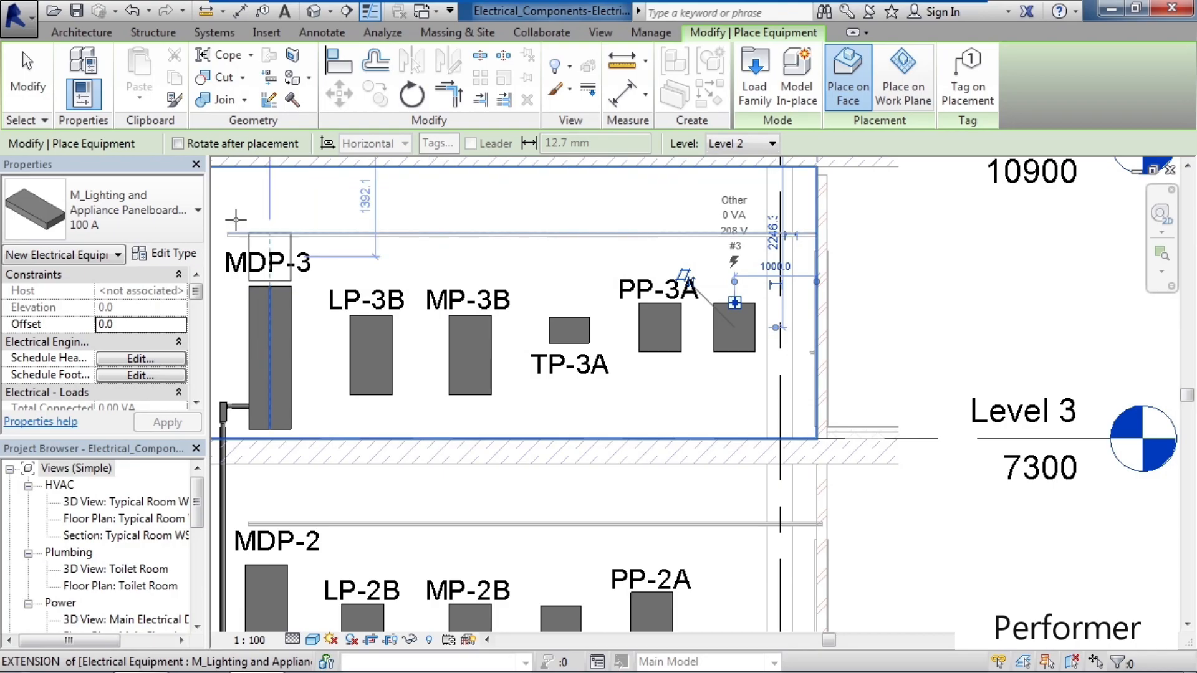
pyautogui.click(40, 94)
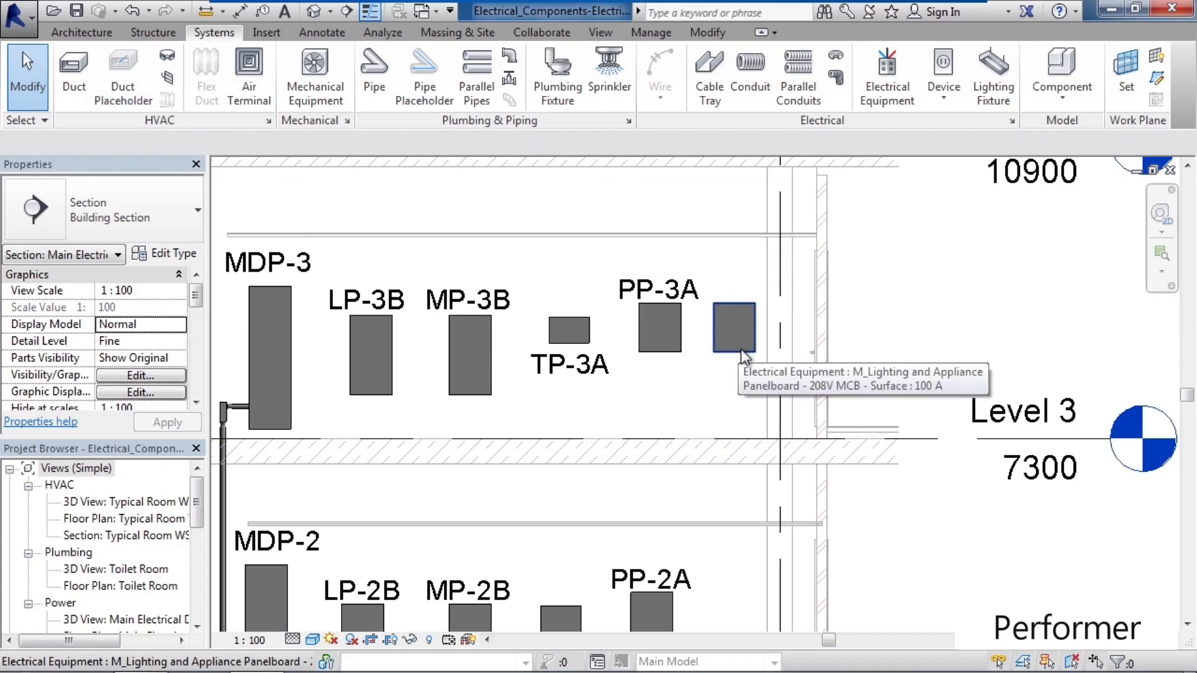
# Inspect the instance properties of the panelboard beside PP-3A and clear the selection.
pyautogui.click(742, 353)
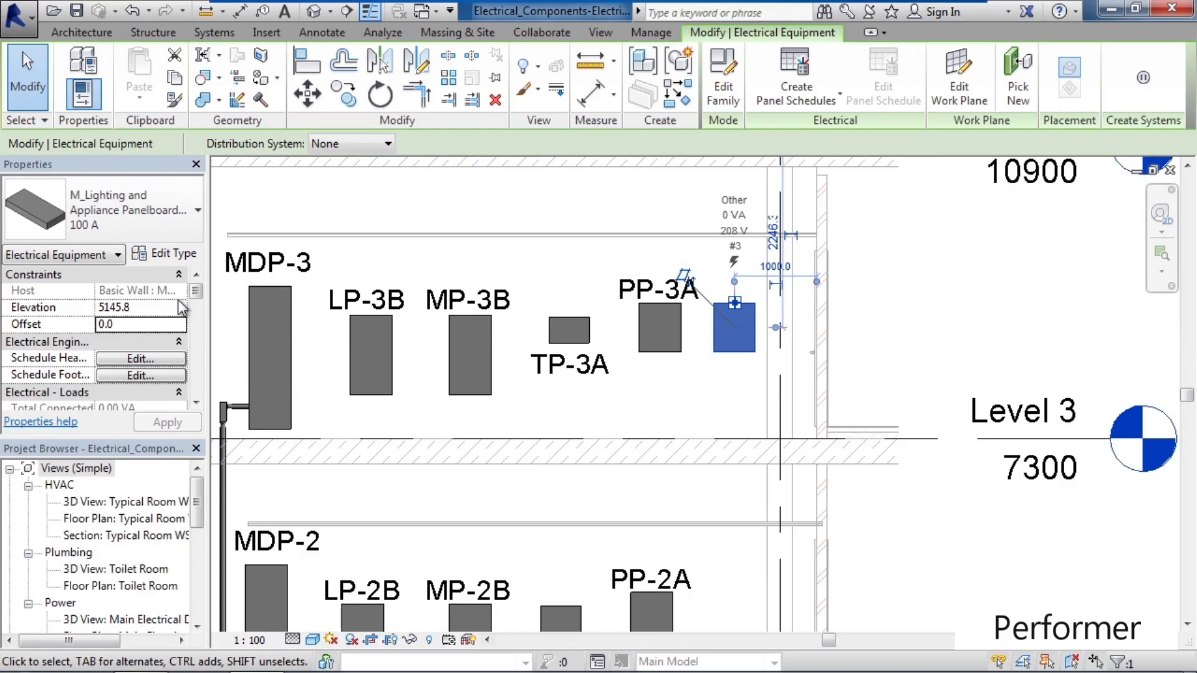
pyautogui.moveTo(201, 302)
pyautogui.mouseDown()
pyautogui.moveTo(197, 389)
pyautogui.moveTo(199, 293)
pyautogui.mouseUp()
pyautogui.click(957, 304)
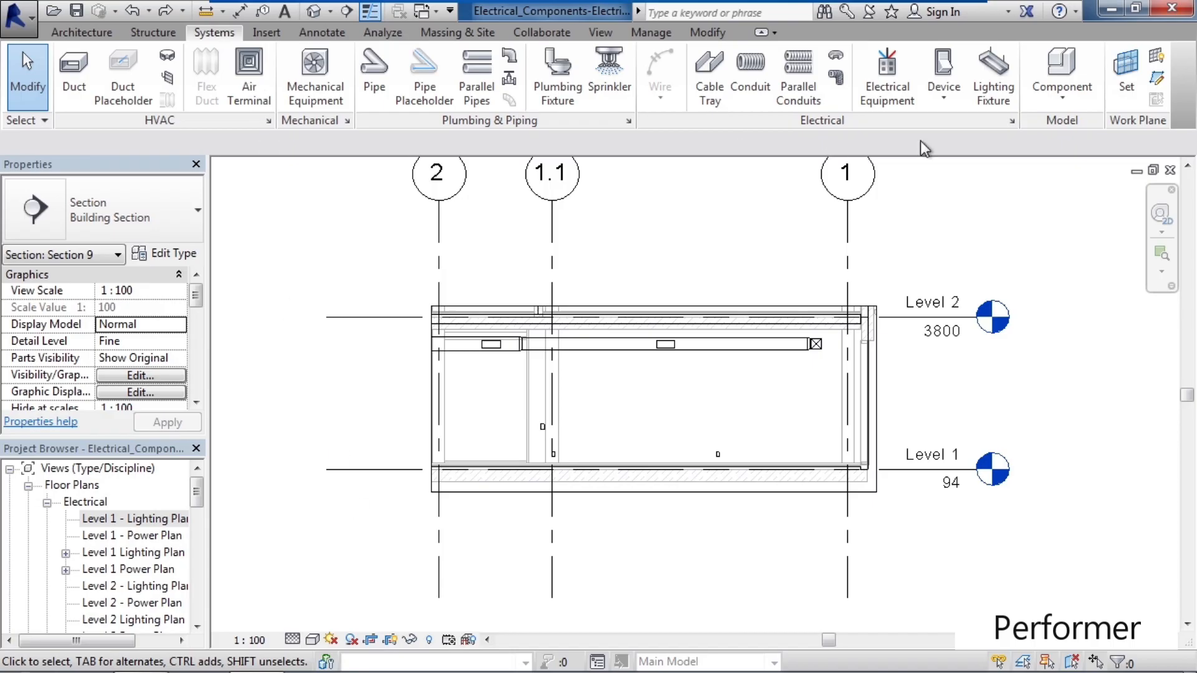
# Place a Single Pole M_Lighting Switches device on the Section 9 wall, aligned with the occupancy sensor 2600 mm below Level 2, and inspect its properties.
pyautogui.click(952, 99)
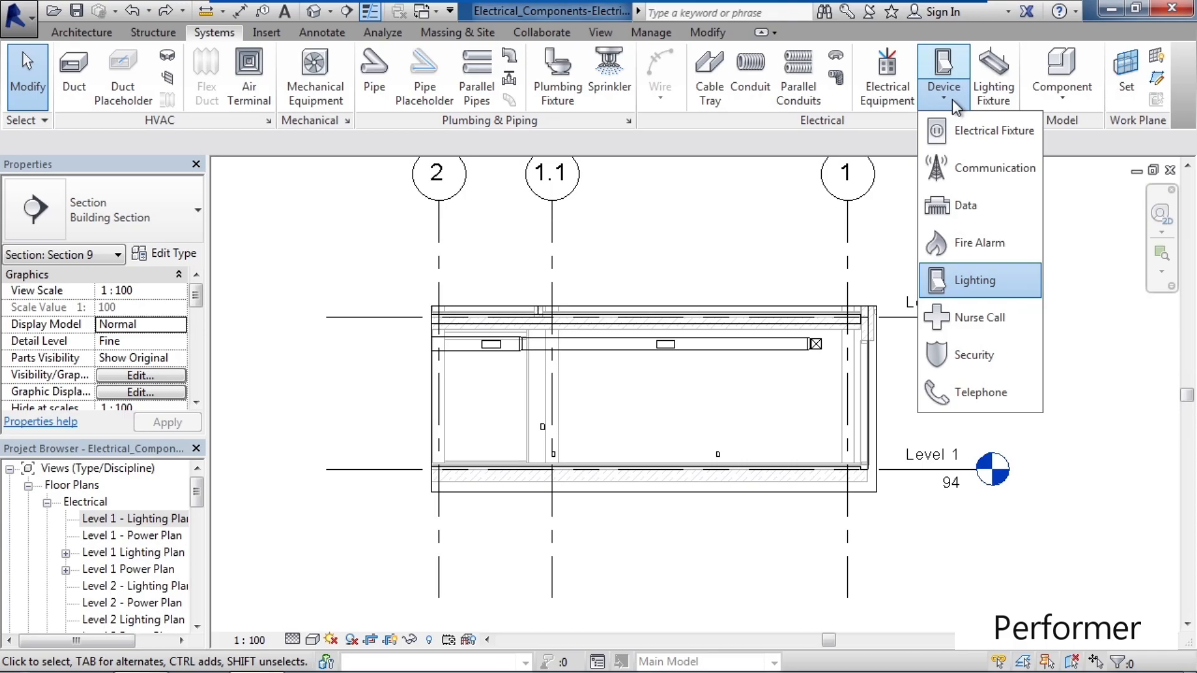
pyautogui.click(979, 278)
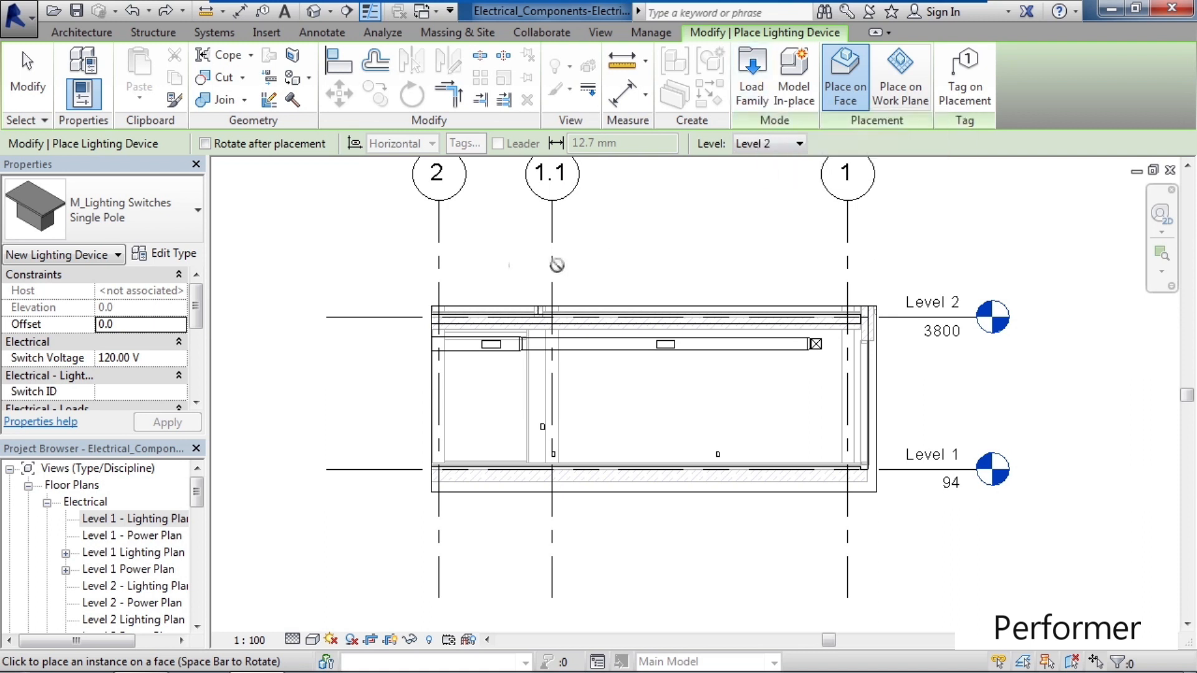
pyautogui.click(179, 238)
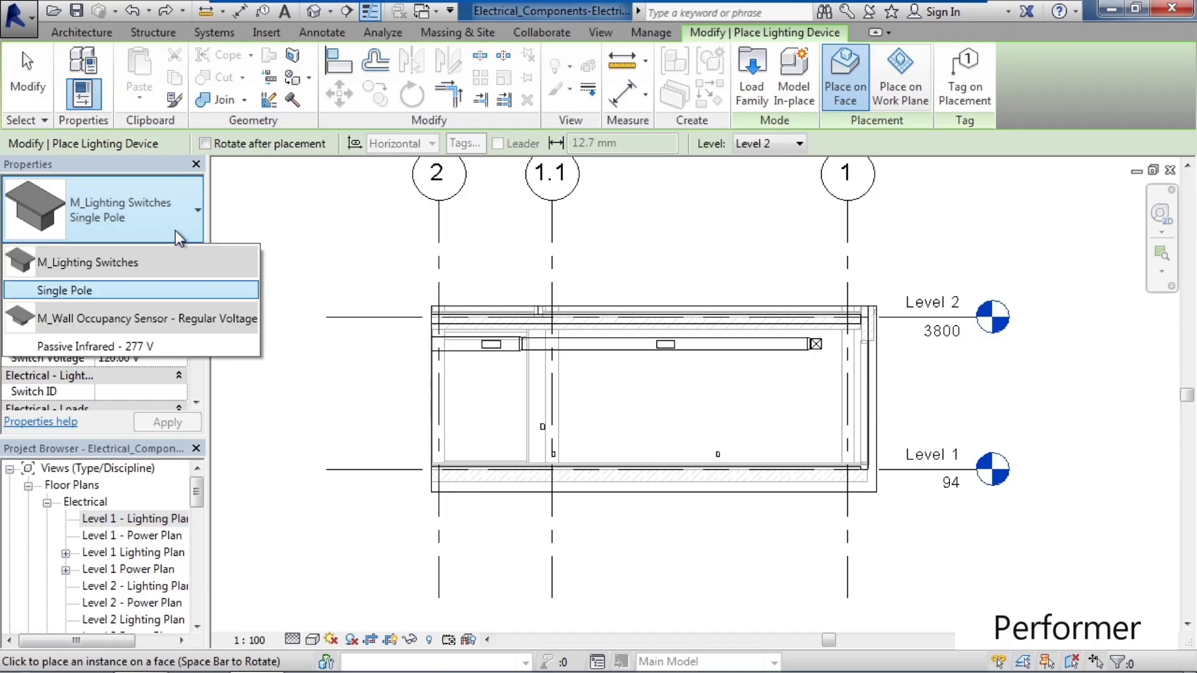
pyautogui.click(82, 291)
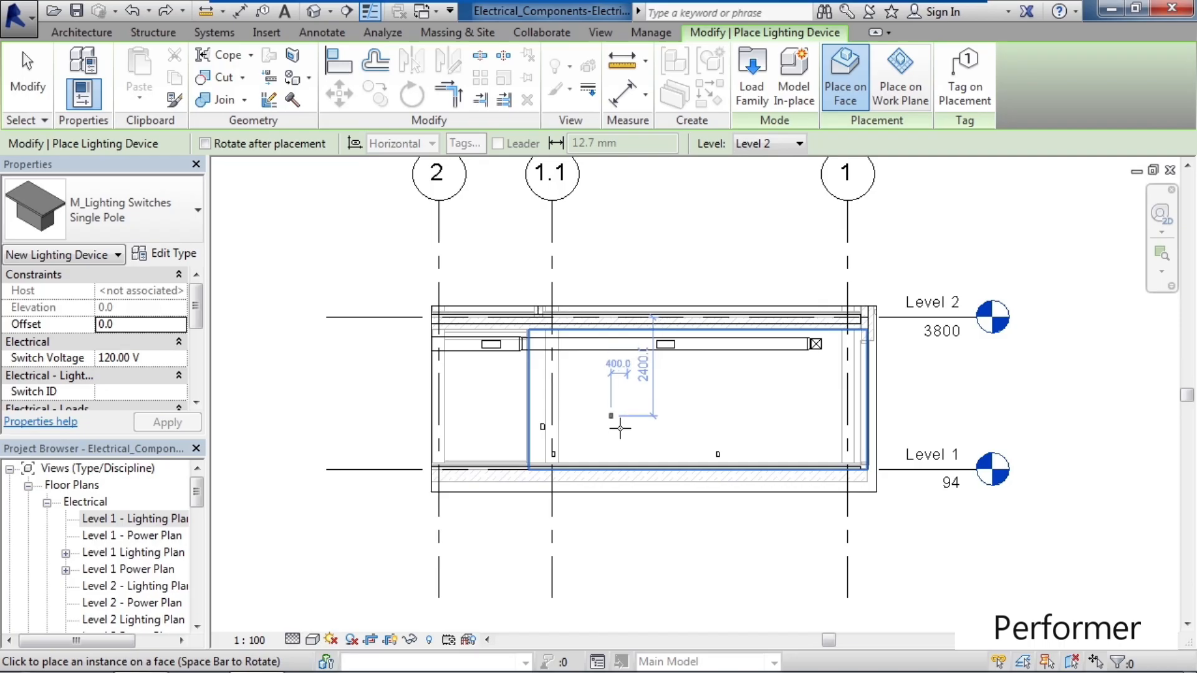
pyautogui.scroll(2, 575, 430)
pyautogui.scroll(1, 583, 440)
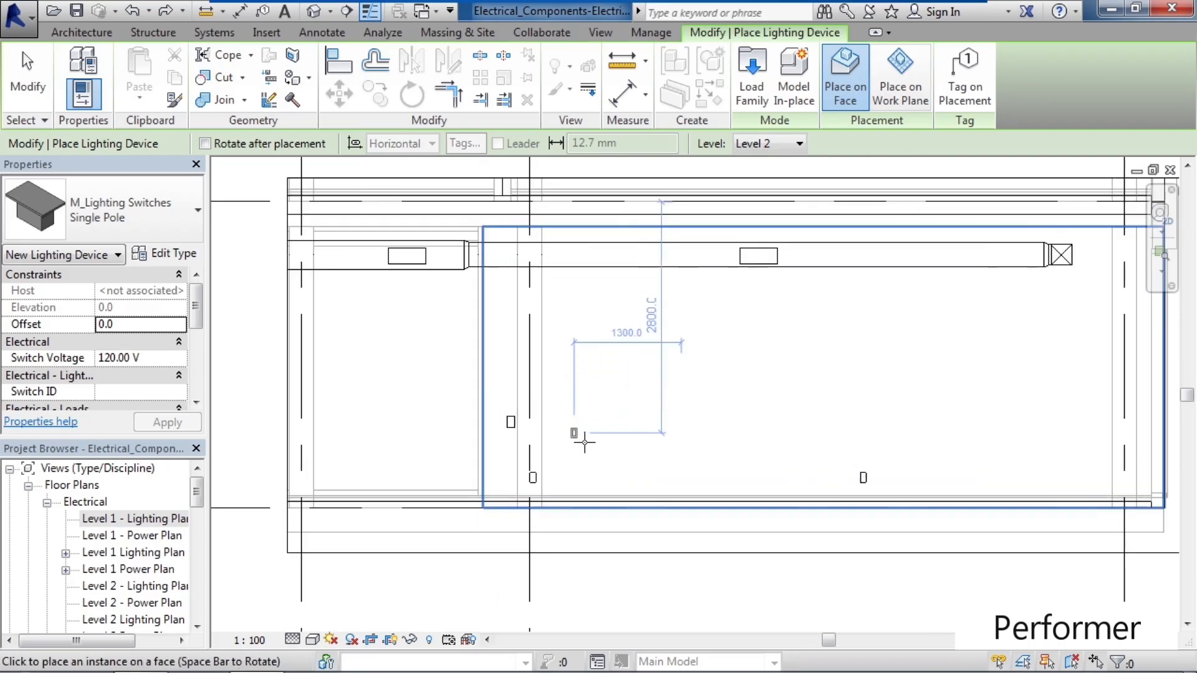
pyautogui.scroll(1, 577, 431)
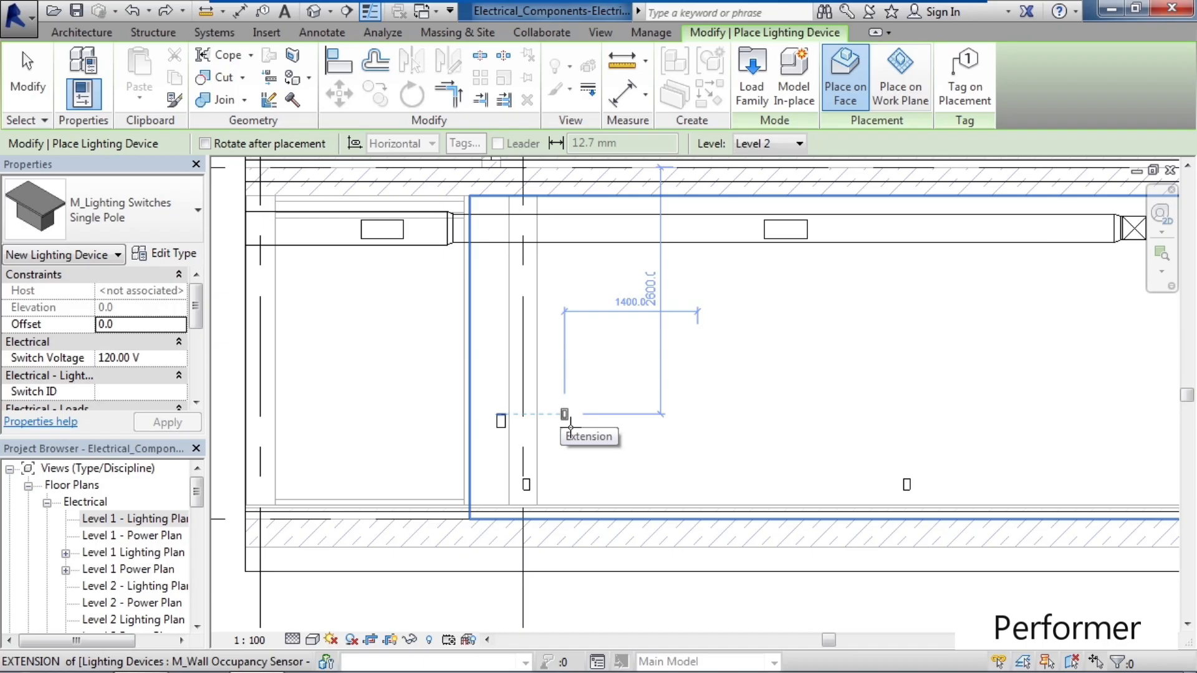
pyautogui.click(570, 427)
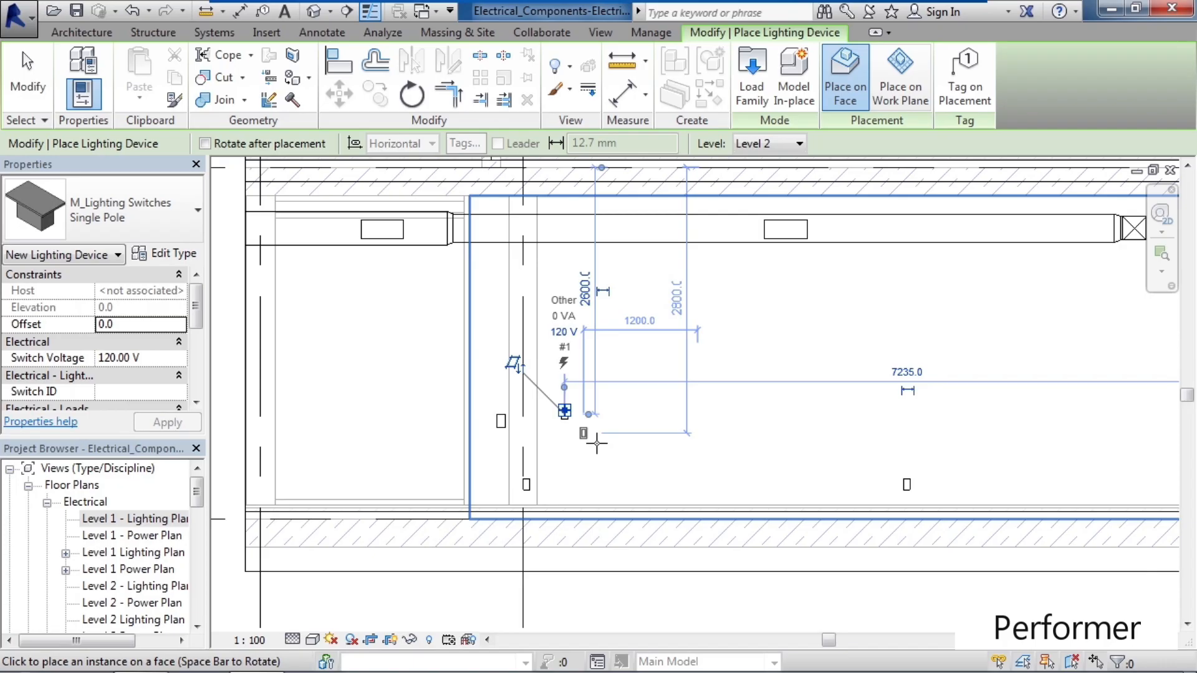
pyautogui.click(45, 101)
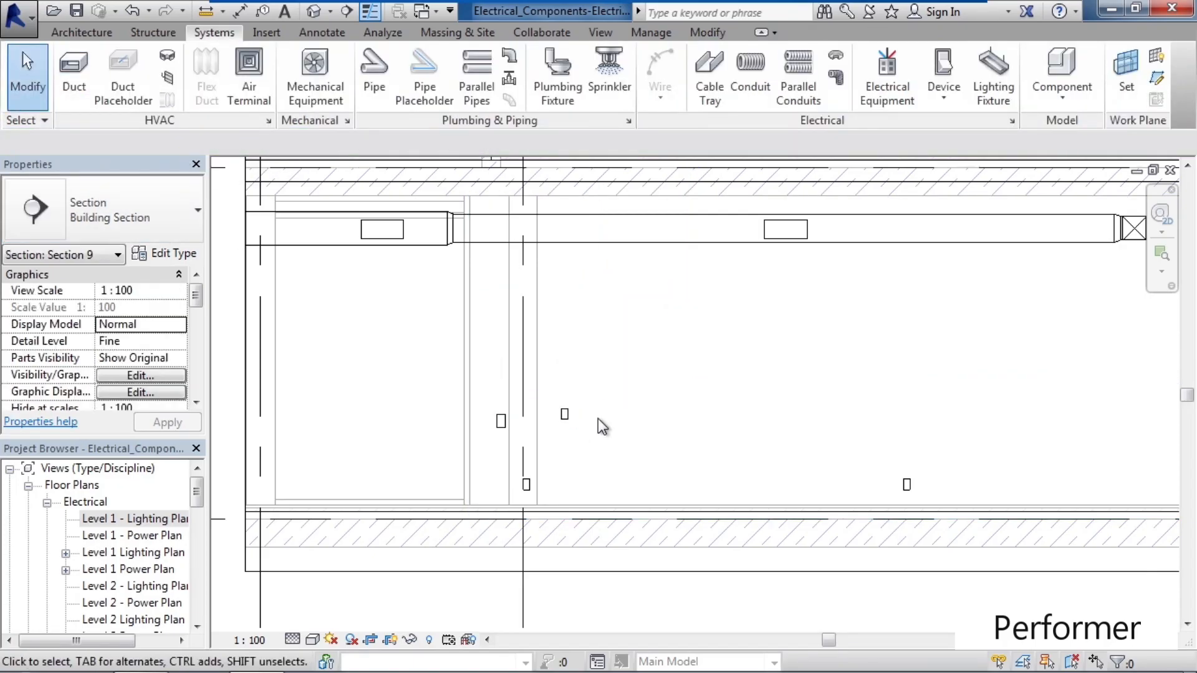
pyautogui.click(566, 419)
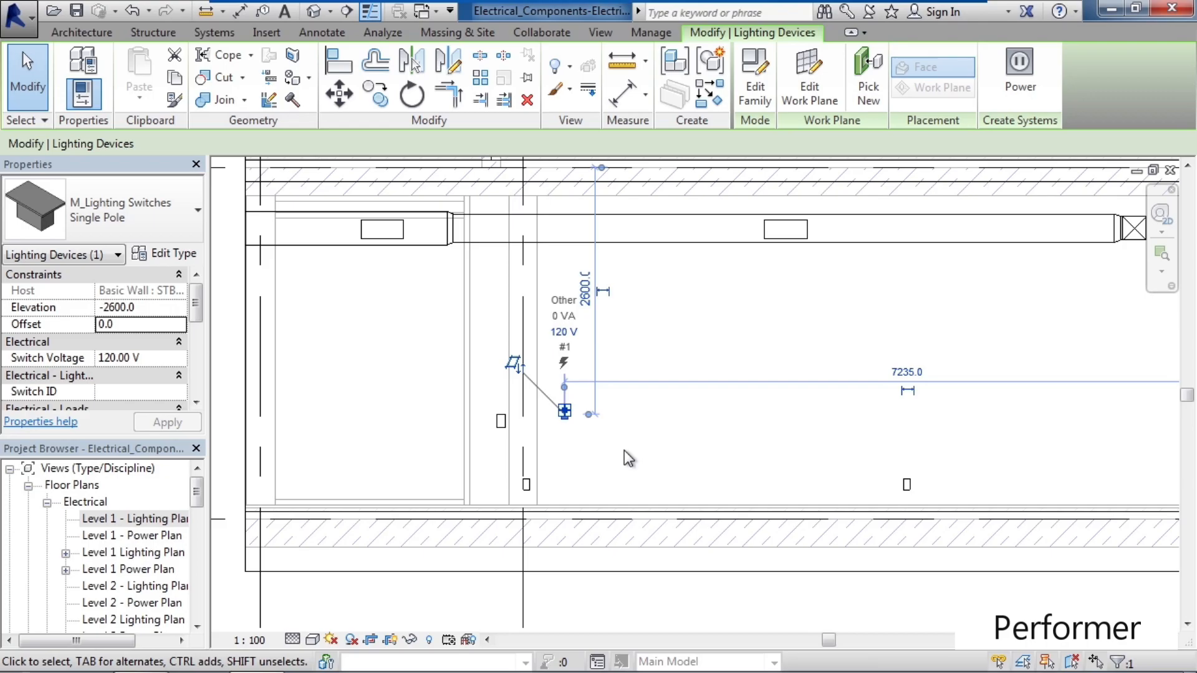
pyautogui.press('Escape')
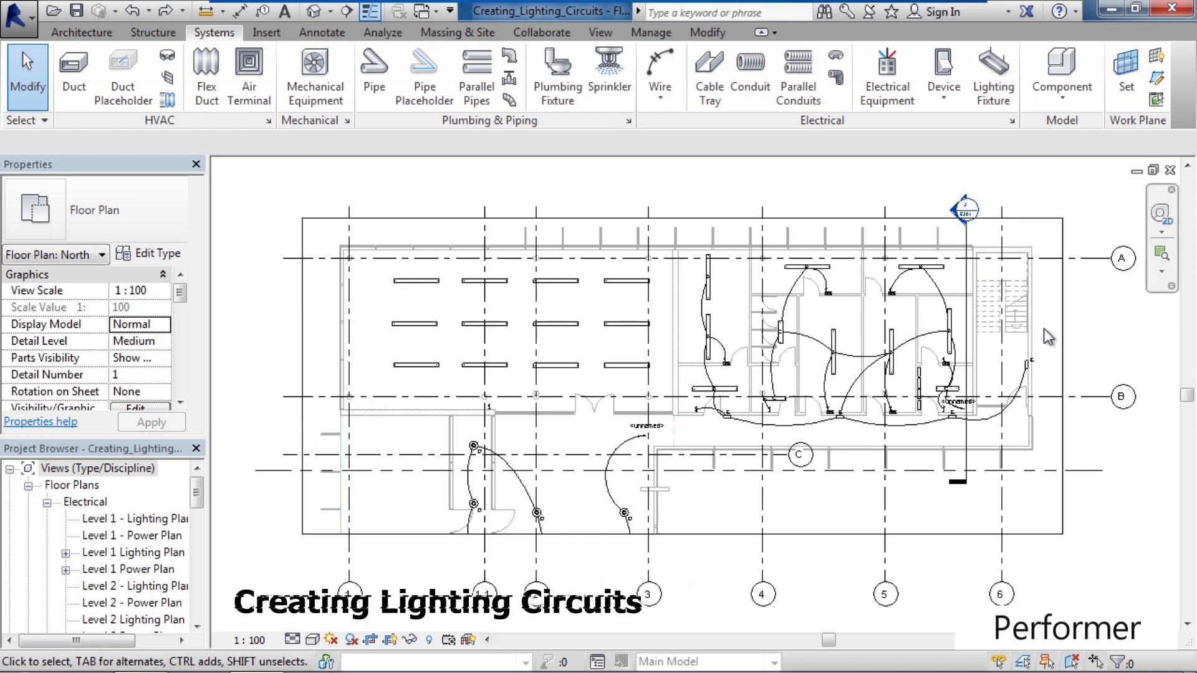
# Examine the wired lighting circuits in the small rooms and the light fixtures in the large room between grids 1 and 3.
pyautogui.scroll(2, 939, 319)
pyautogui.scroll(1, 939, 318)
pyautogui.scroll(2, 869, 321)
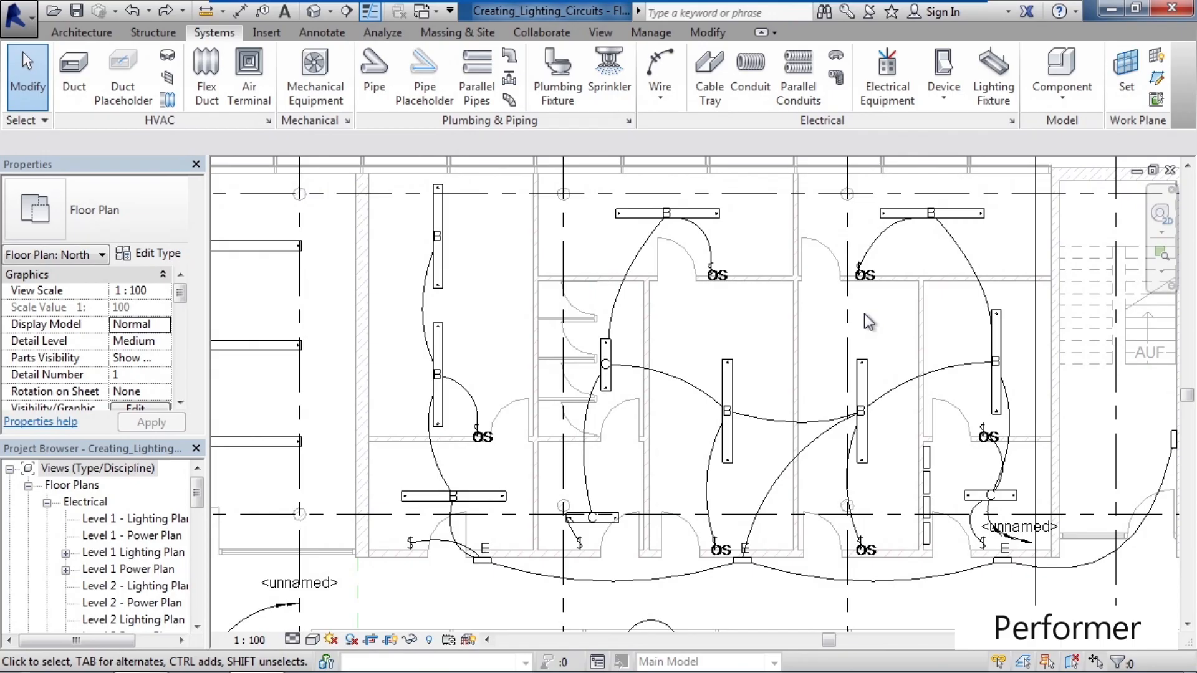
pyautogui.scroll(-4, 868, 321)
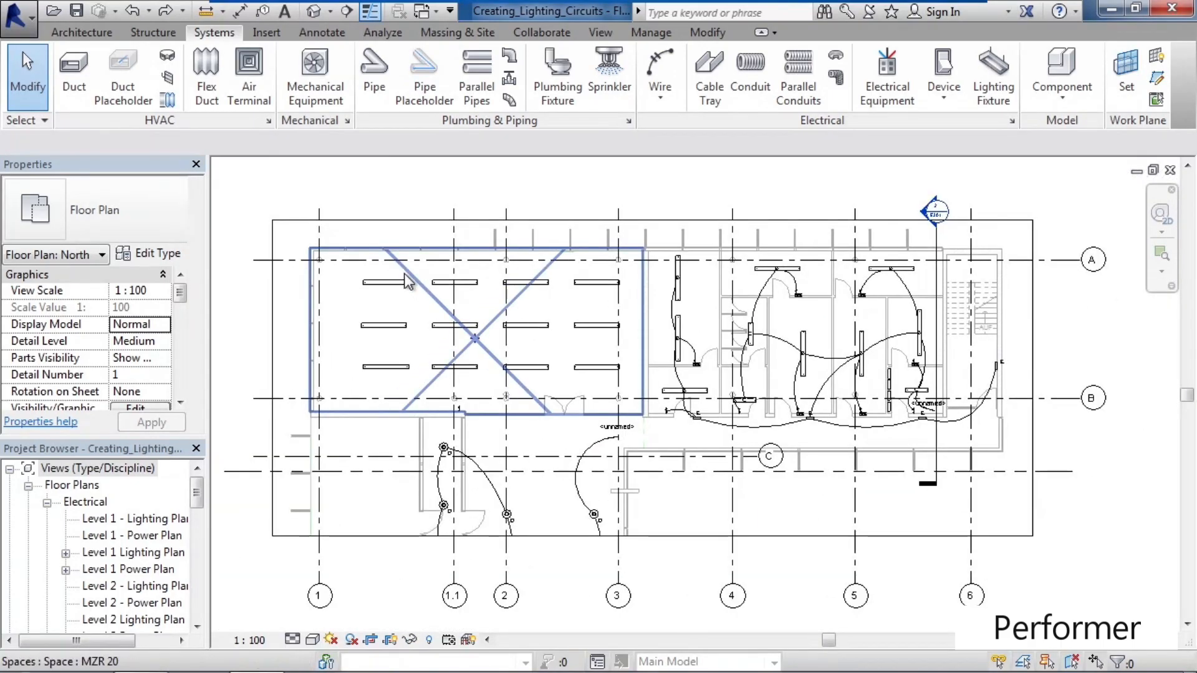
pyautogui.scroll(2, 409, 282)
pyautogui.scroll(3, 481, 312)
pyautogui.moveTo(554, 323); pyautogui.dragTo(532, 322, button='middle')
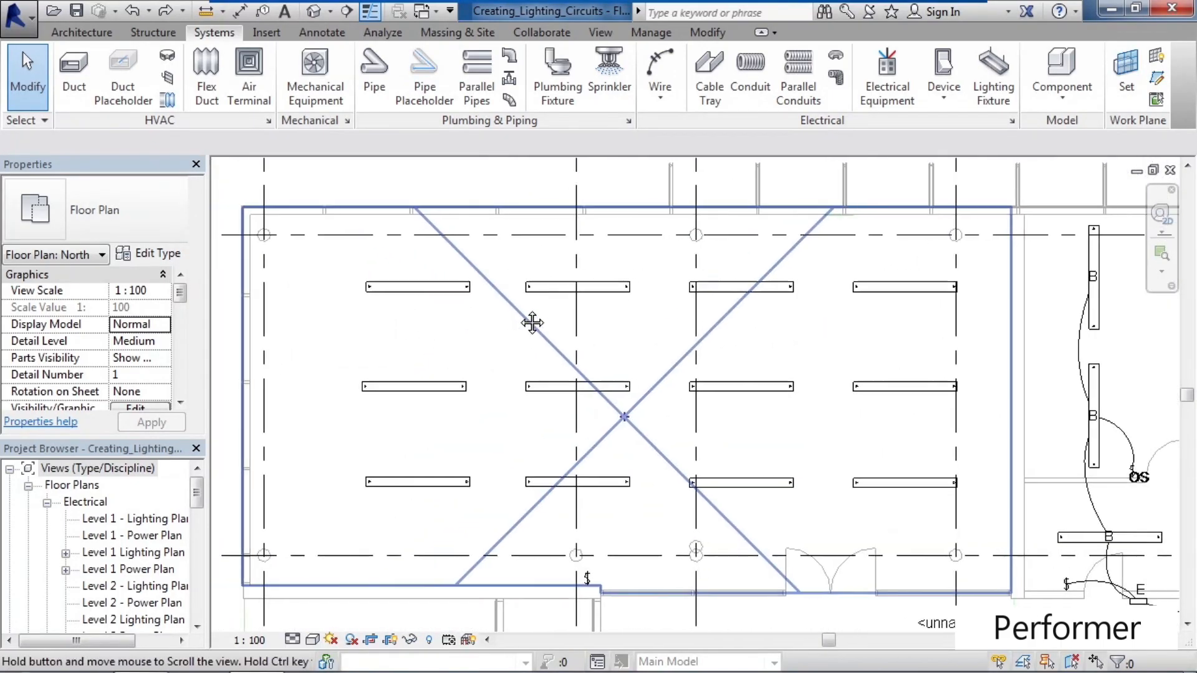
# Create a power circuit from the pendant light nearest the large room's upper-left corner and inspect the circuit's properties.
pyautogui.click(398, 297)
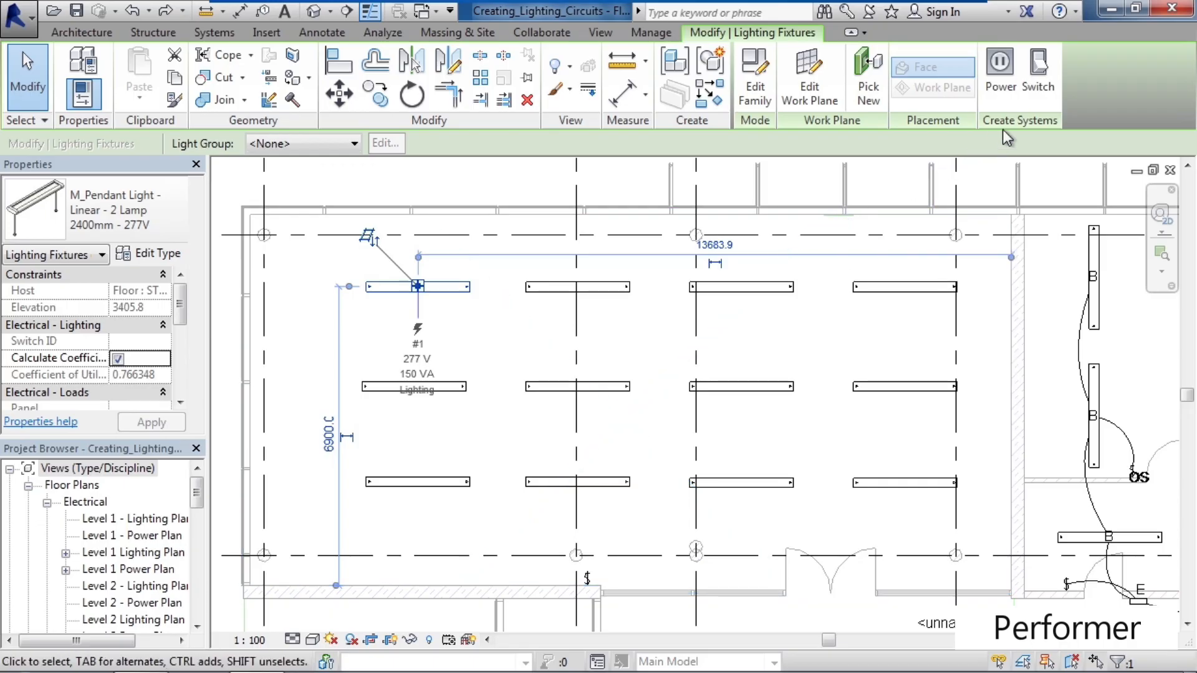
pyautogui.click(1000, 87)
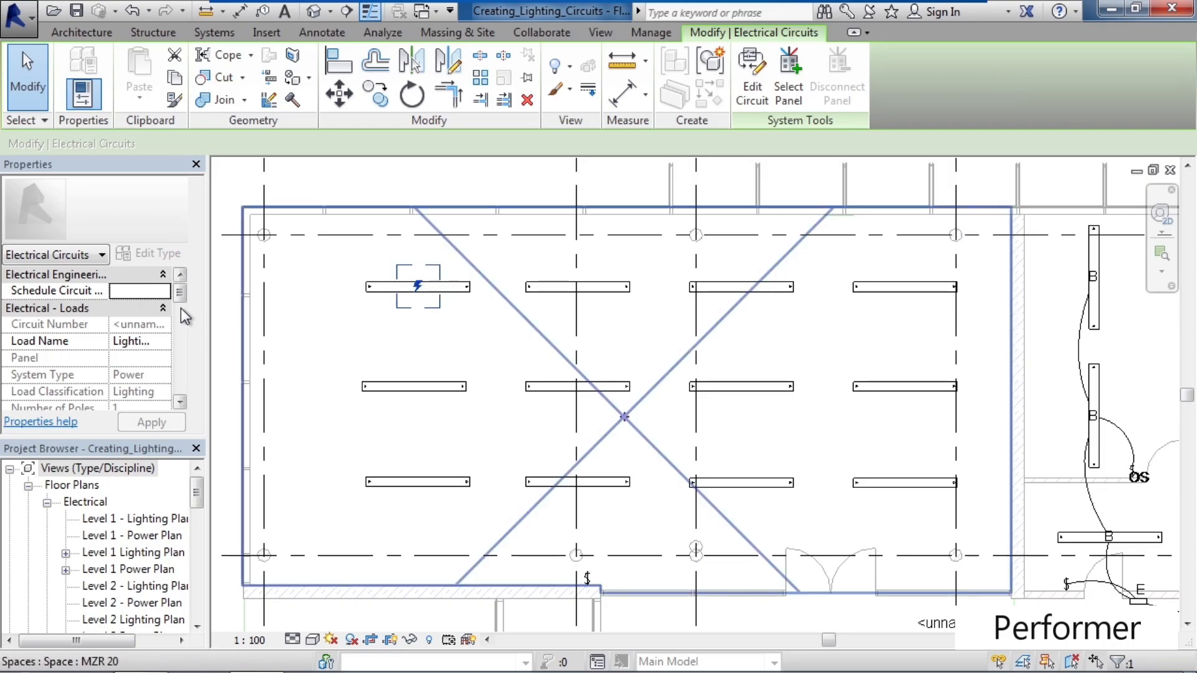
pyautogui.moveTo(182, 298); pyautogui.dragTo(185, 373)
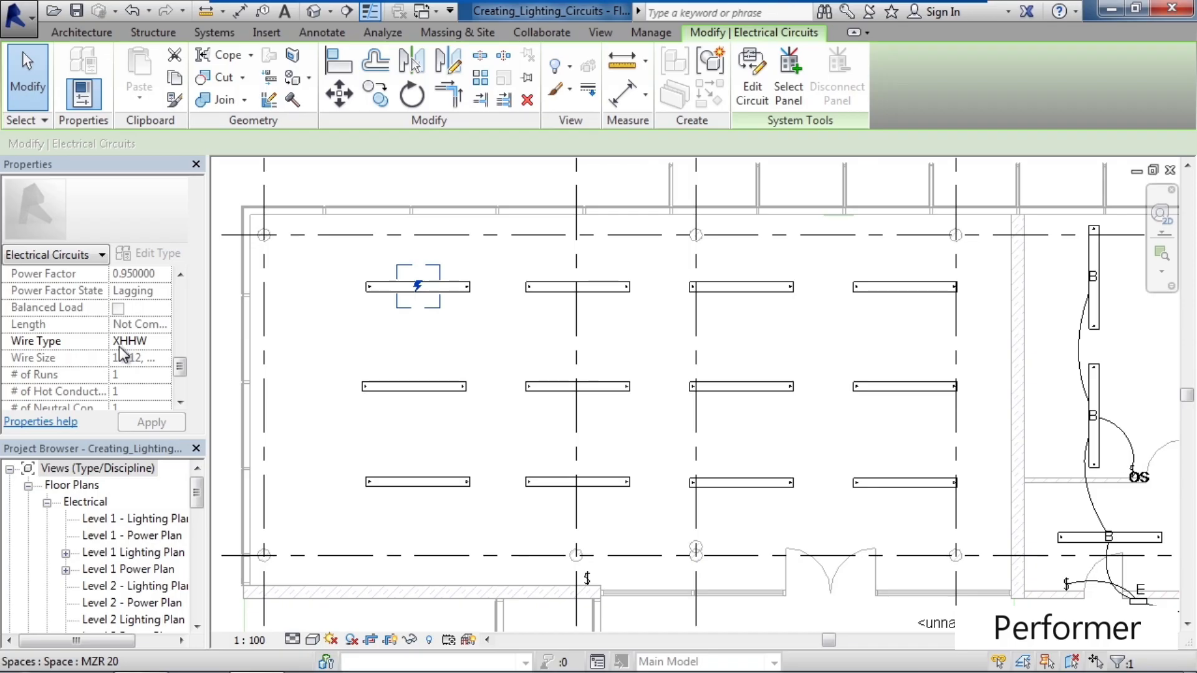
# Edit the circuit to add the other five pendant lights in the first two columns, leaving its panel set to None.
pyautogui.click(752, 101)
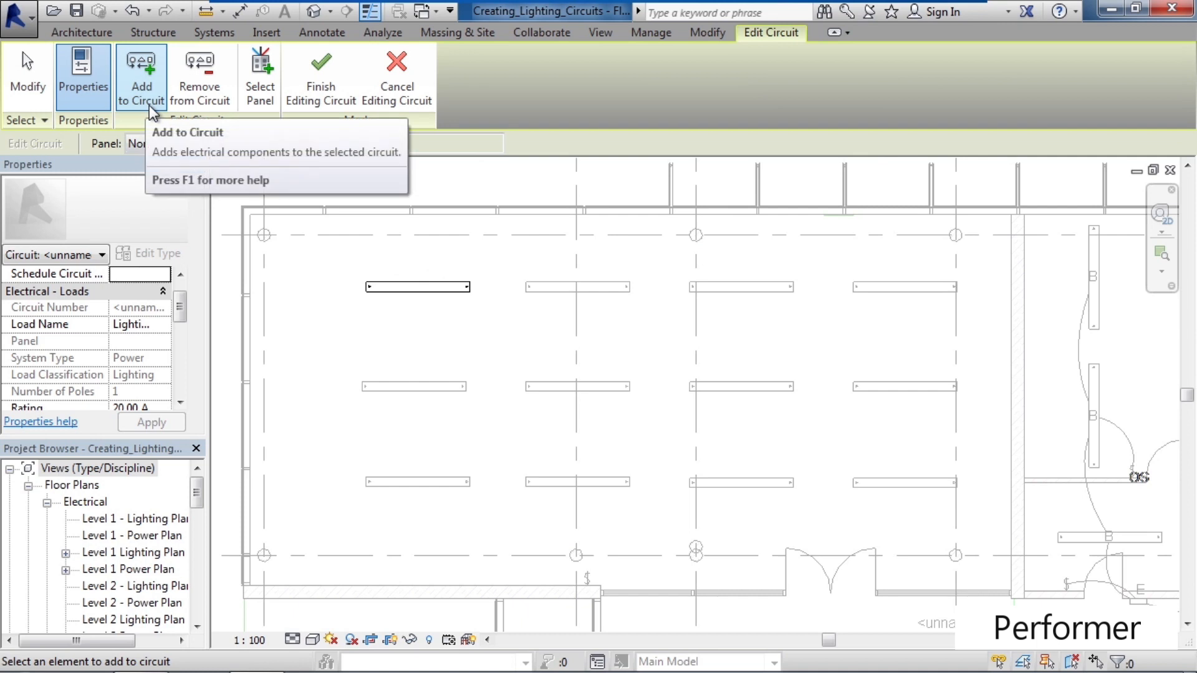
pyautogui.click(417, 407)
pyautogui.click(430, 497)
pyautogui.click(557, 493)
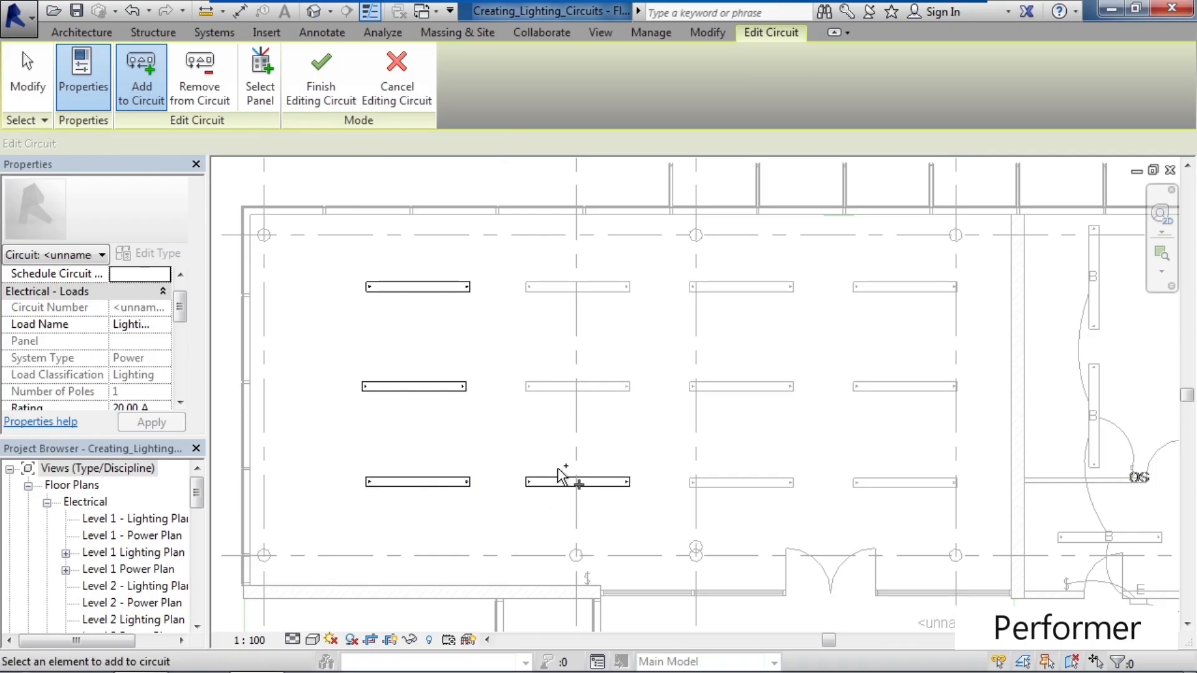
pyautogui.click(554, 404)
pyautogui.click(564, 297)
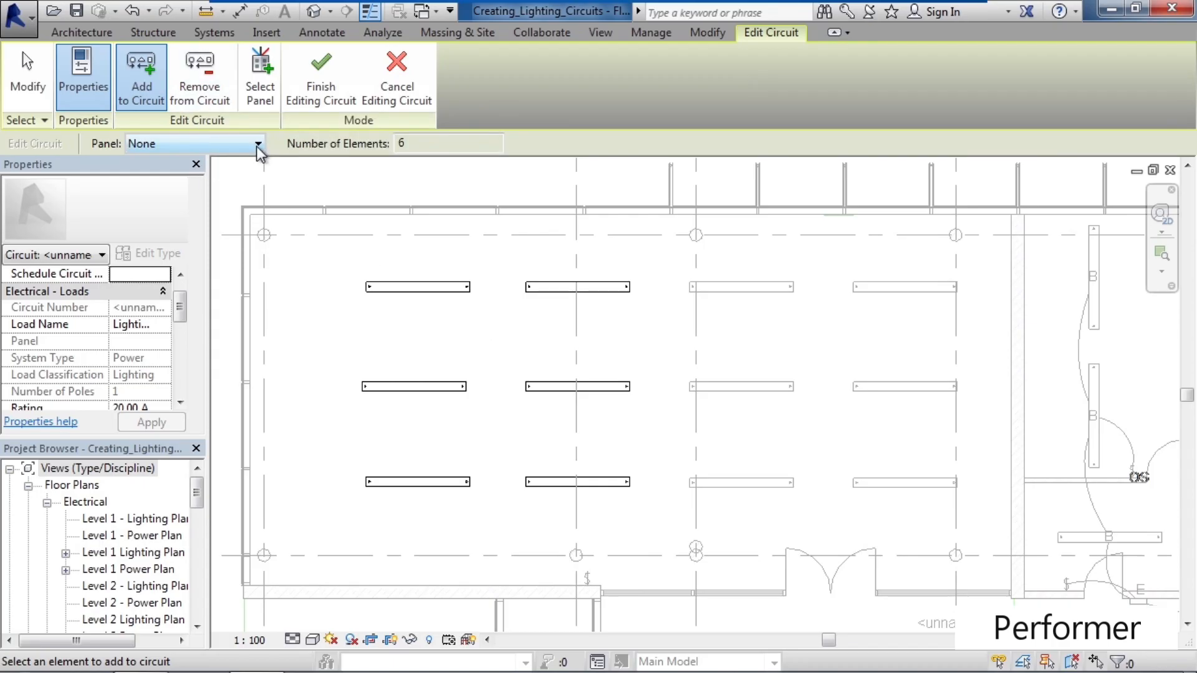
pyautogui.click(258, 146)
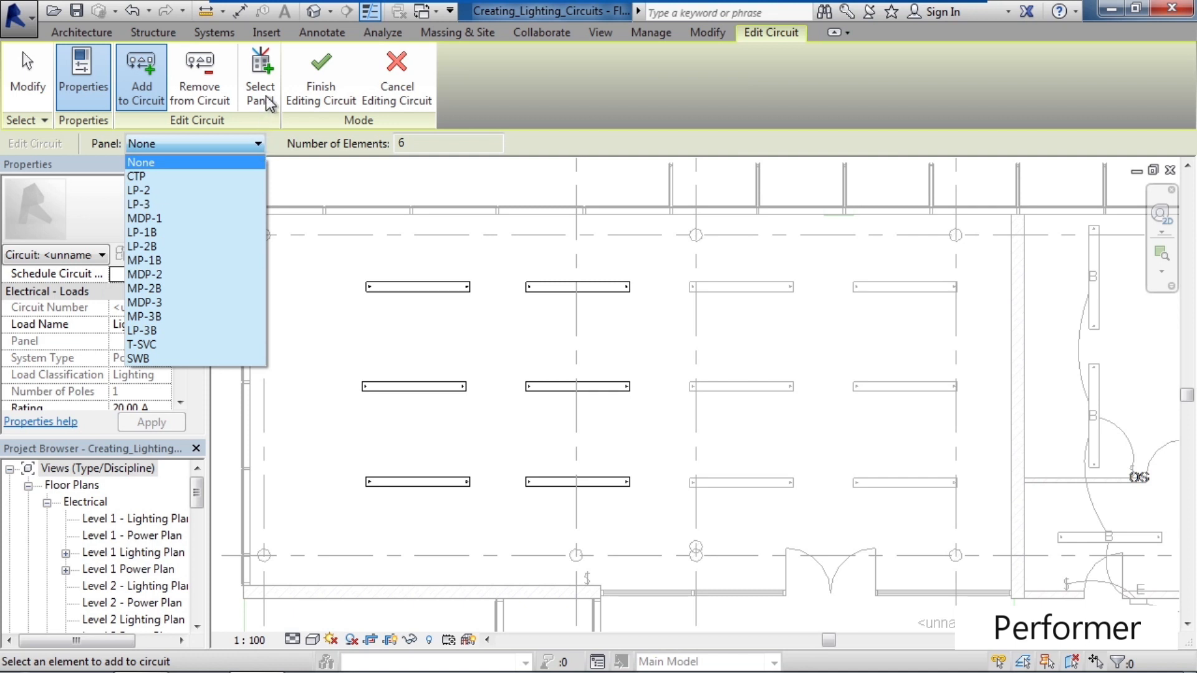
pyautogui.click(264, 126)
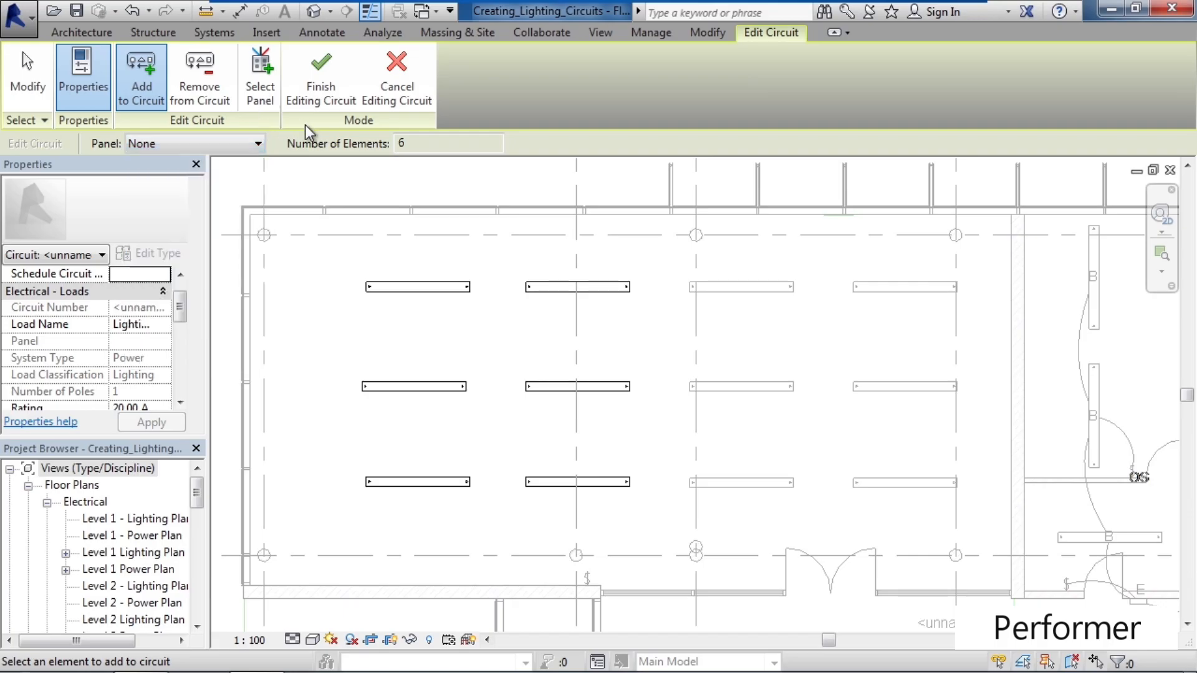
pyautogui.click(324, 99)
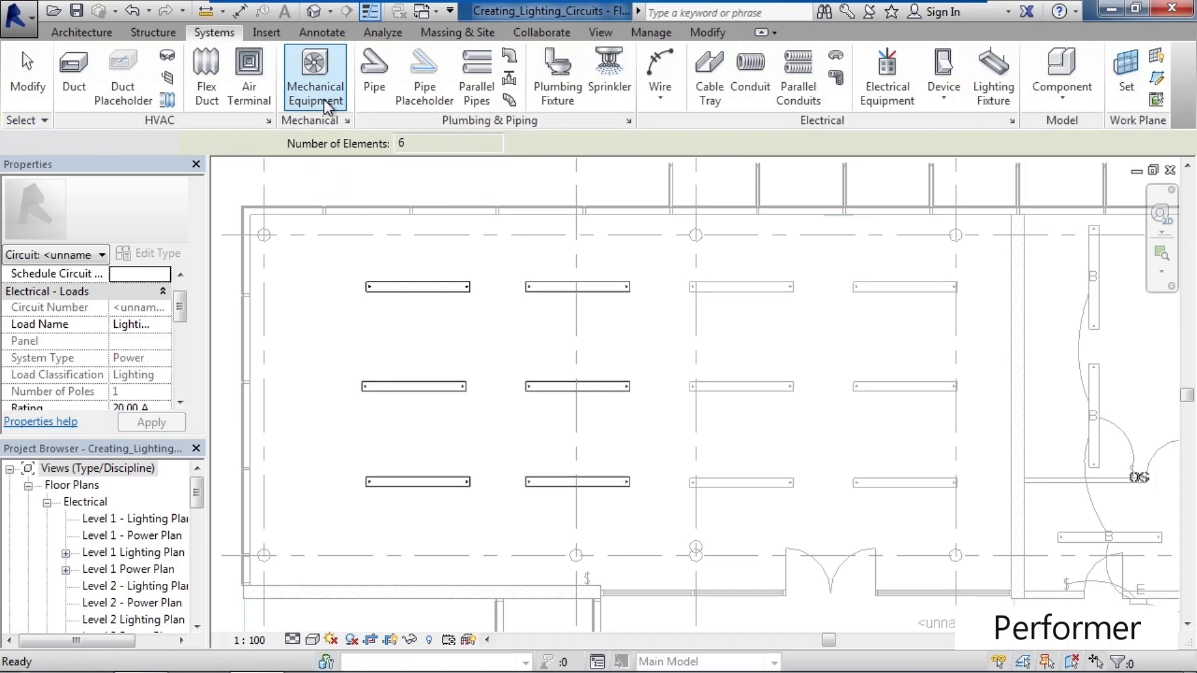
# Inspect the electrical circuit of the upper-left pendant light and clear the selection.
pyautogui.click(318, 325)
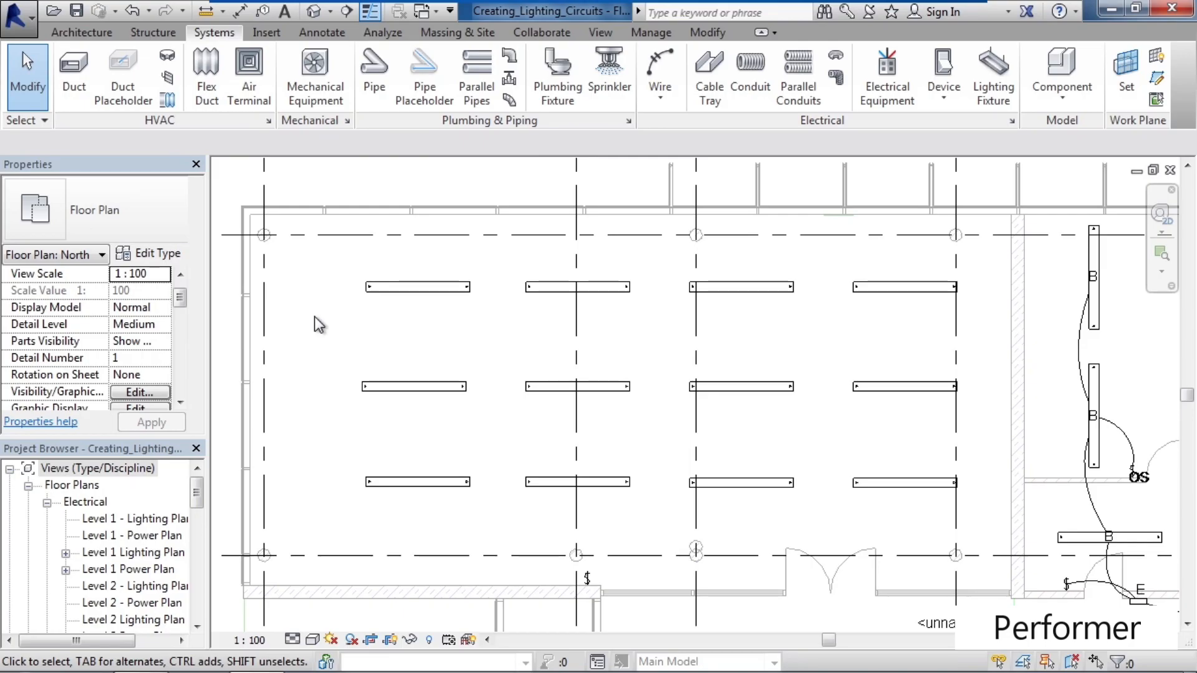
pyautogui.click(405, 298)
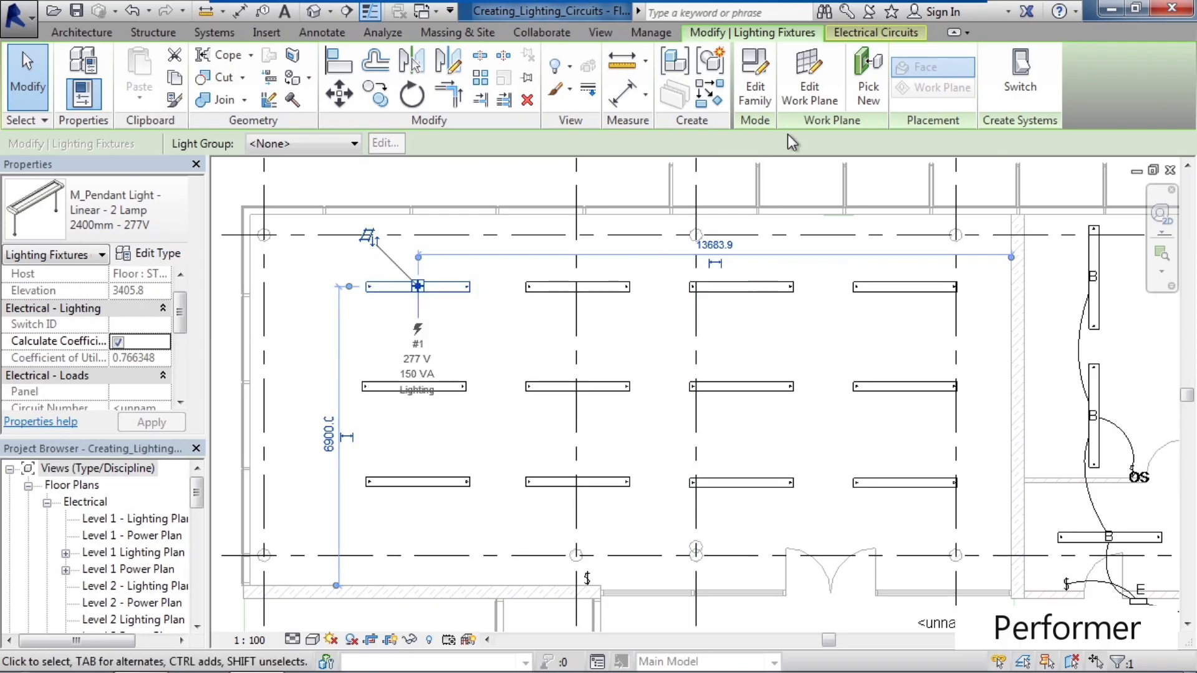
pyautogui.click(868, 37)
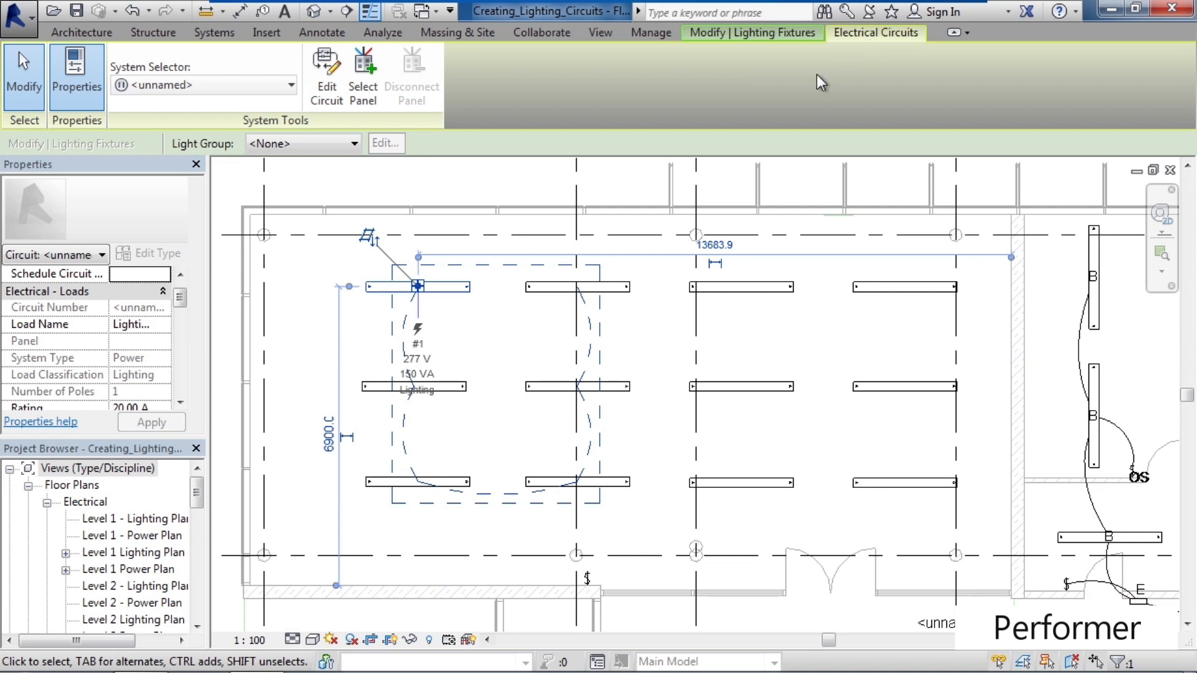
pyautogui.click(304, 370)
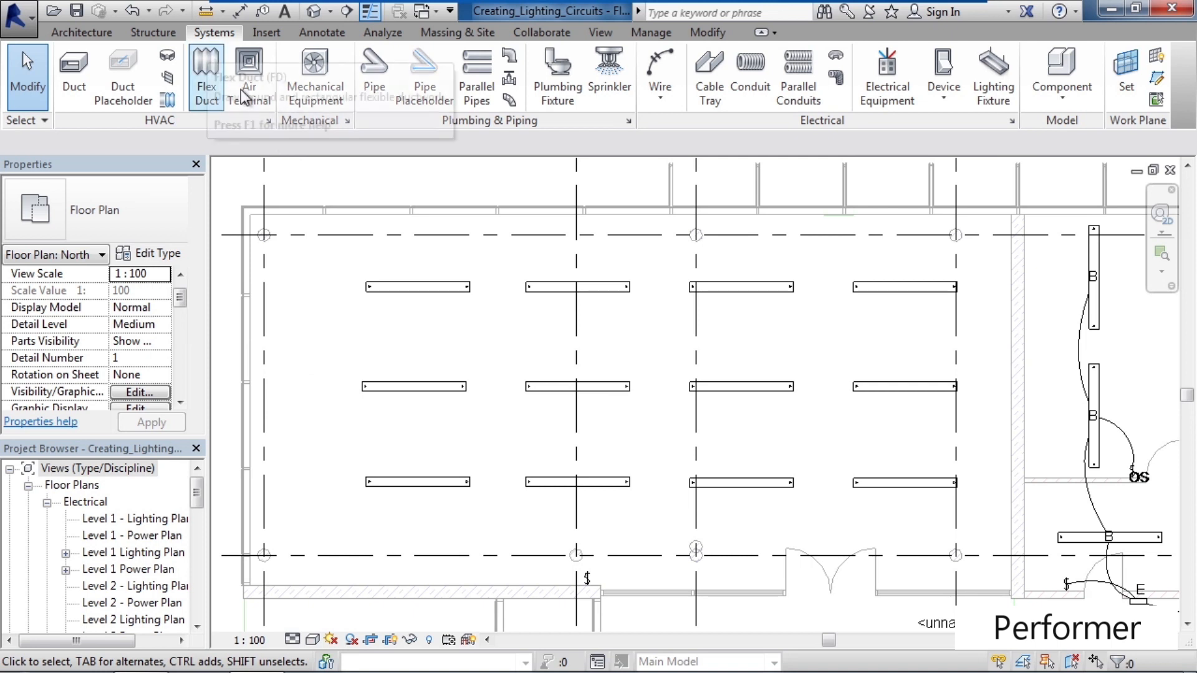
# Draw XHHW arc wires joining the three pendant lights in the first column, from the upper light to the lower one.
pyautogui.click(664, 80)
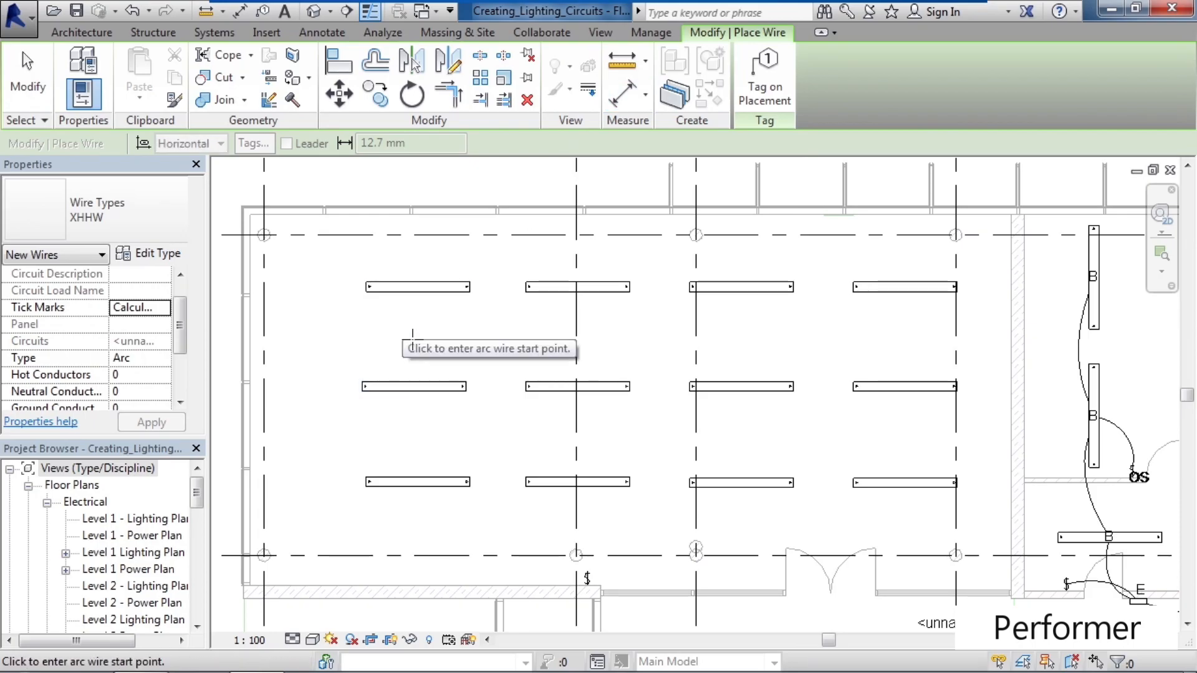
pyautogui.click(404, 290)
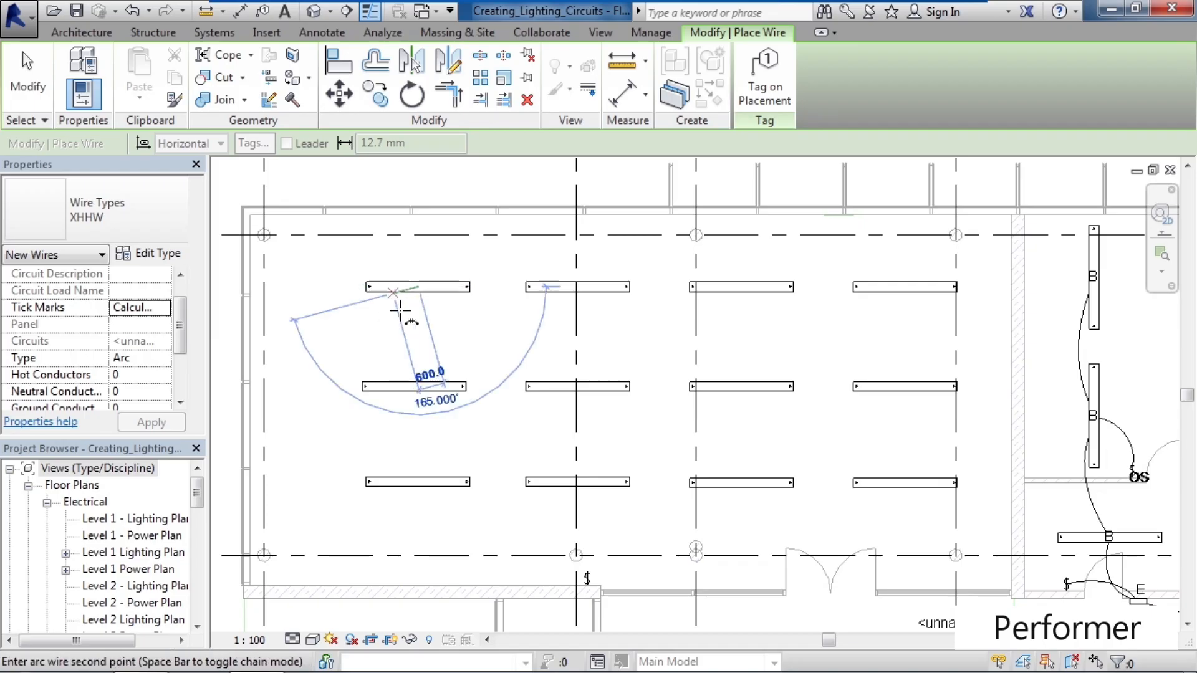
pyautogui.click(392, 347)
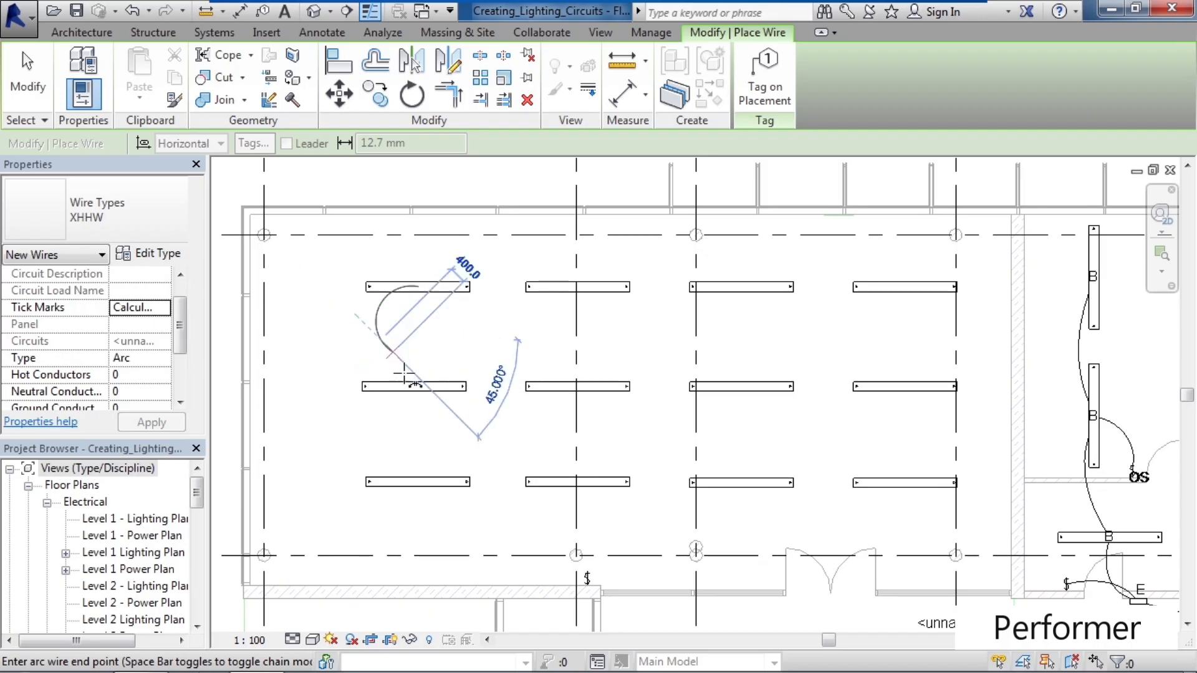
pyautogui.click(427, 399)
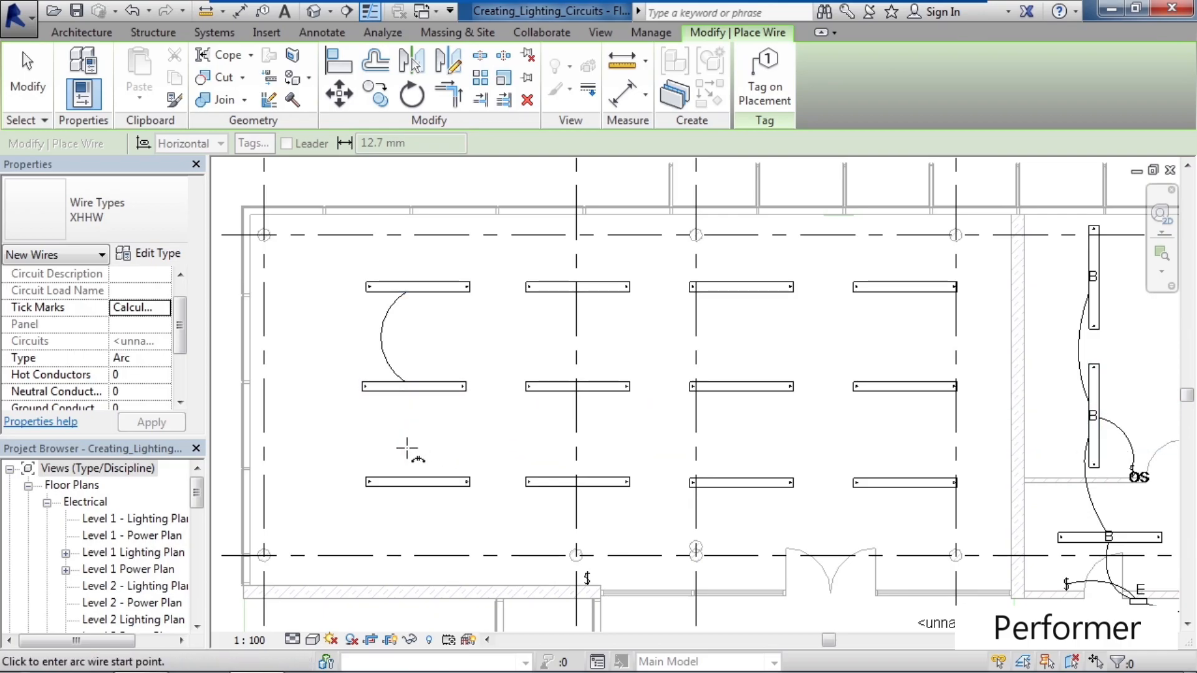
pyautogui.click(415, 394)
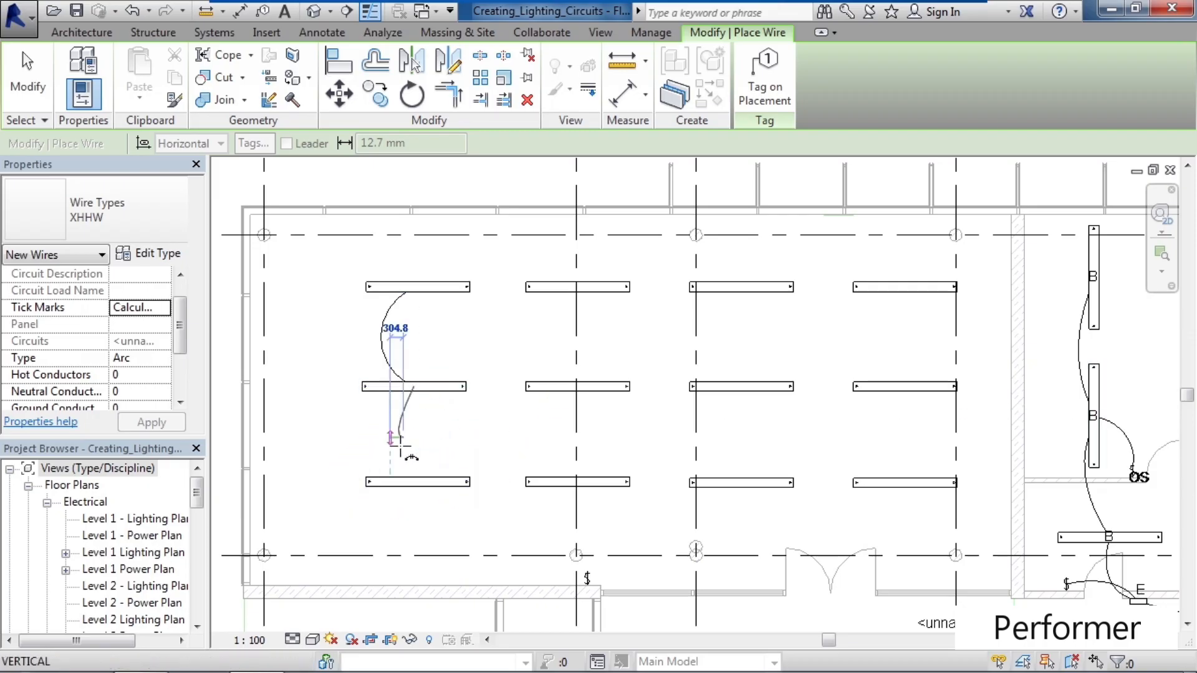
pyautogui.click(417, 489)
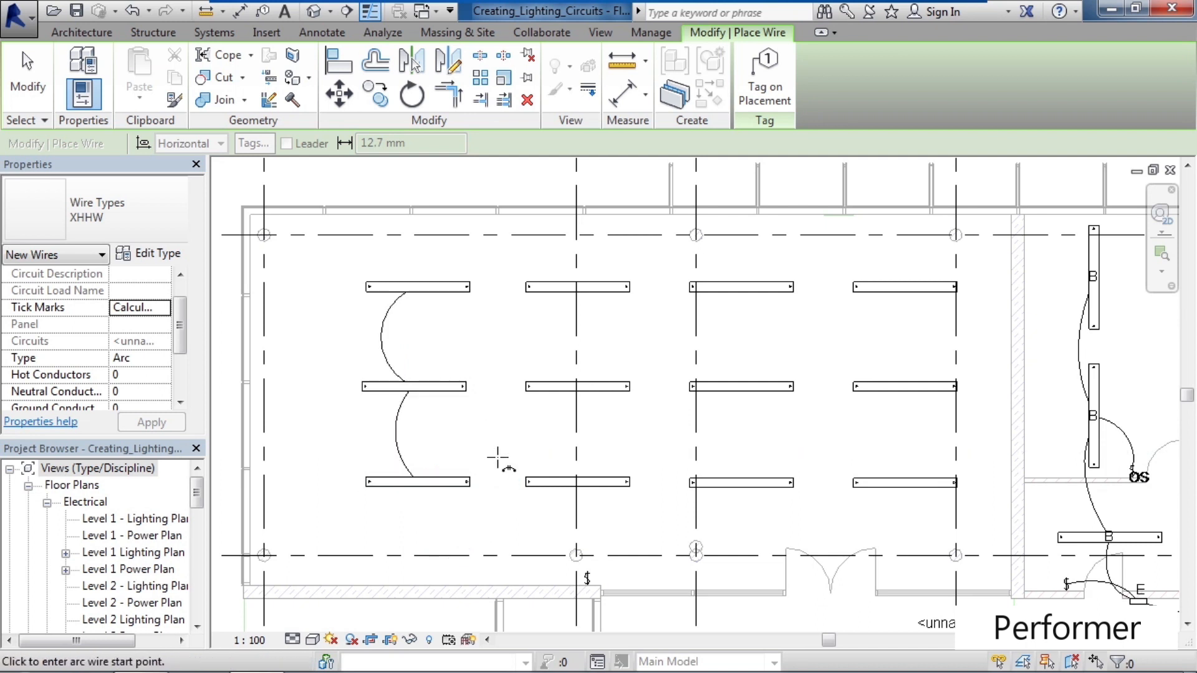
pyautogui.click(28, 97)
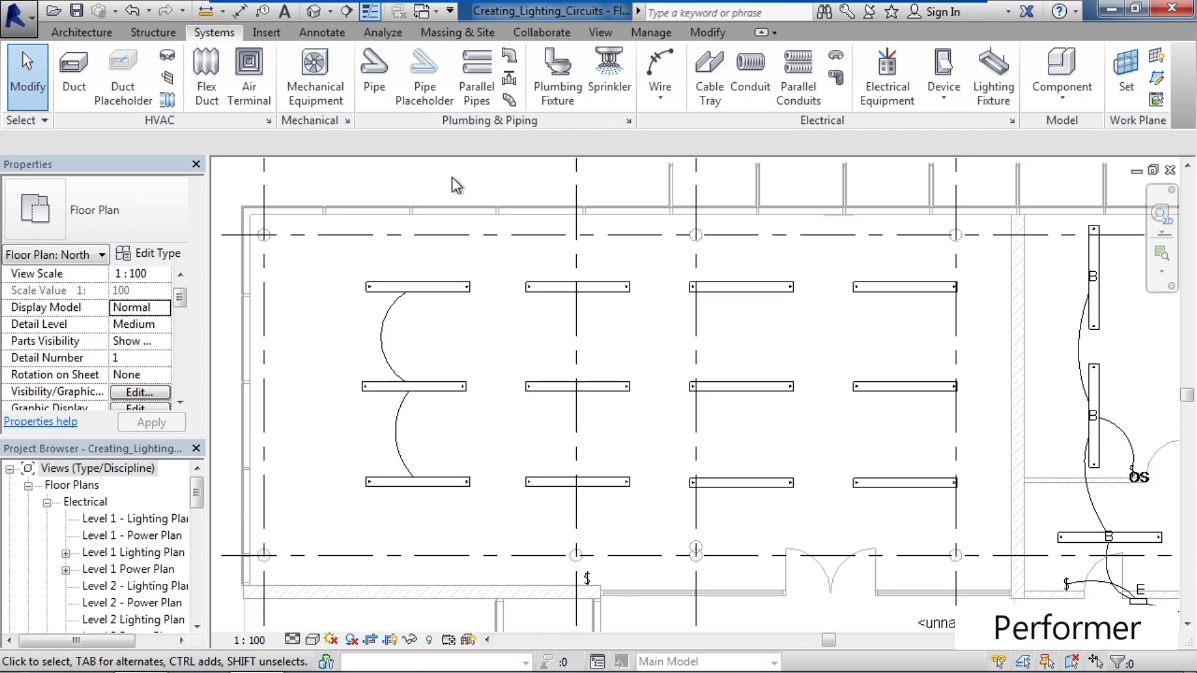
# Show the System Browser for the project's electrical systems.
pyautogui.click(601, 33)
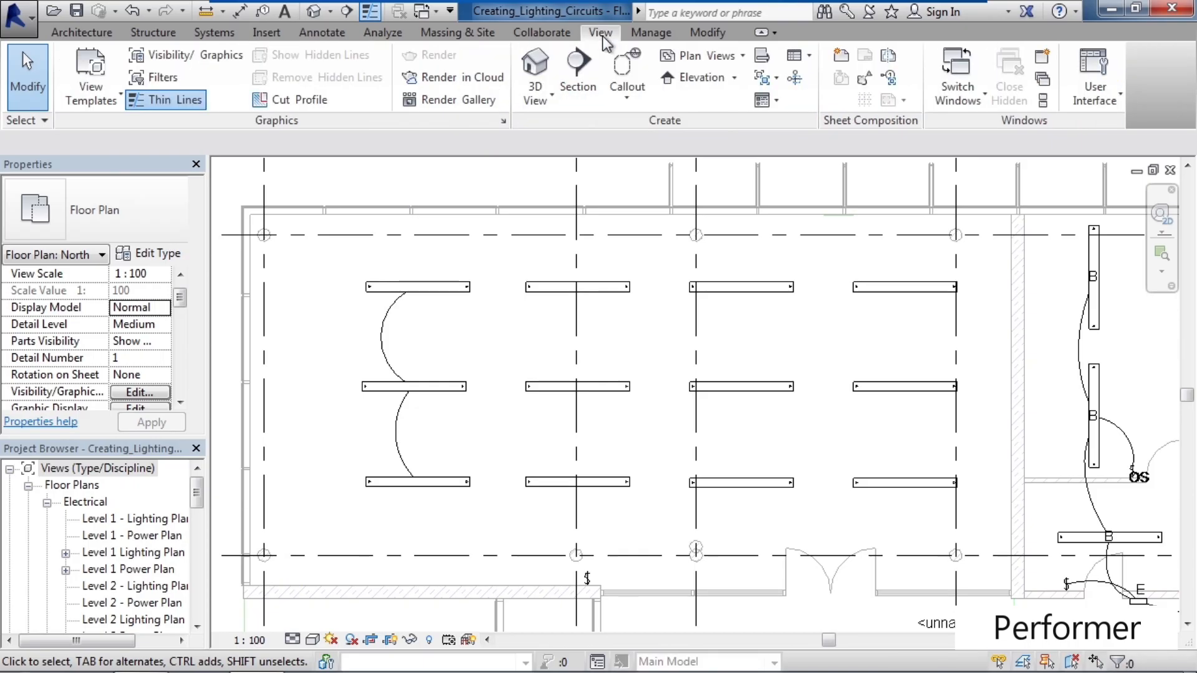
pyautogui.click(1120, 102)
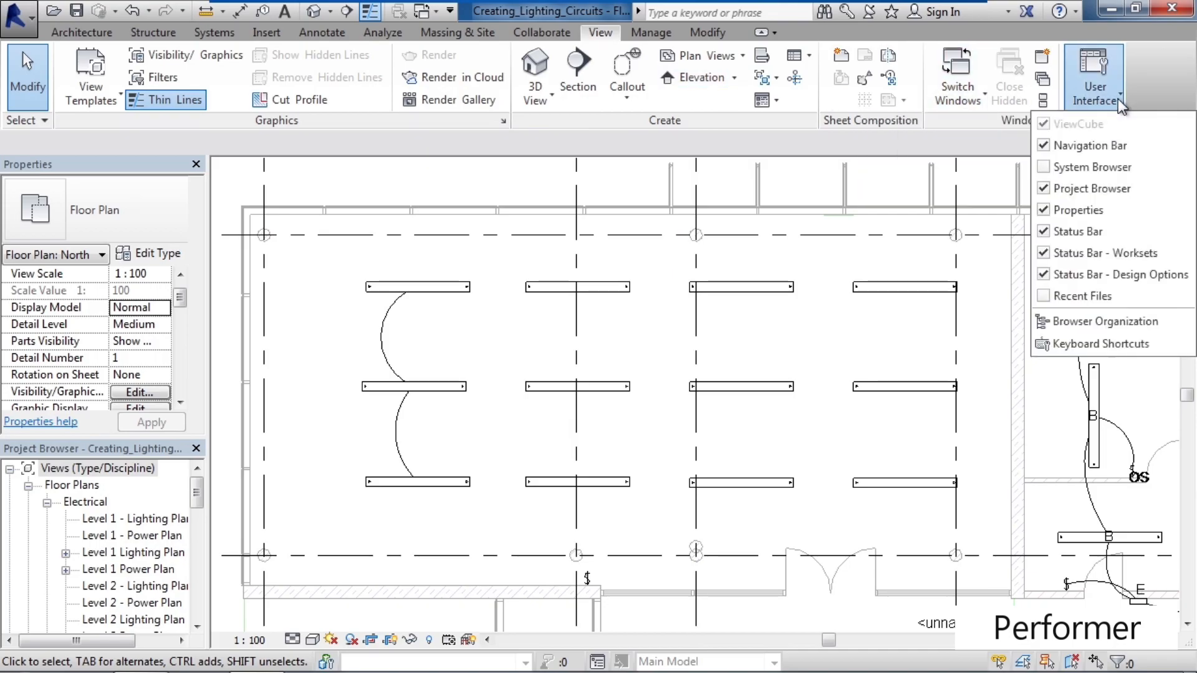
pyautogui.click(1054, 179)
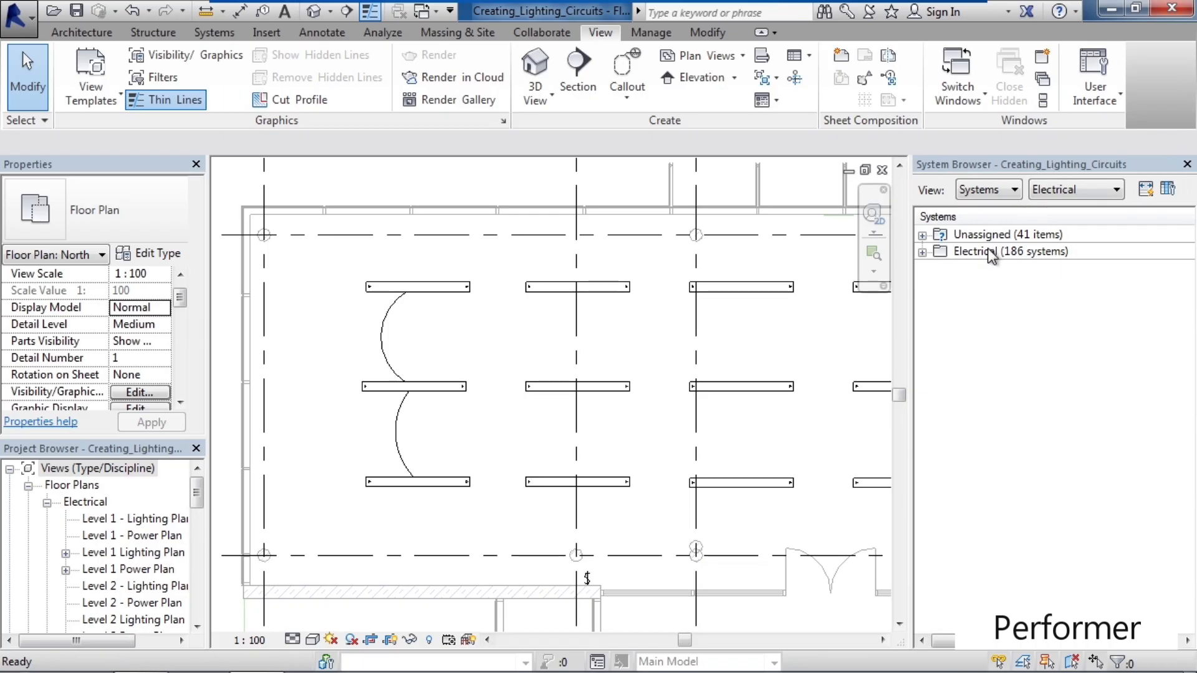
pyautogui.click(992, 254)
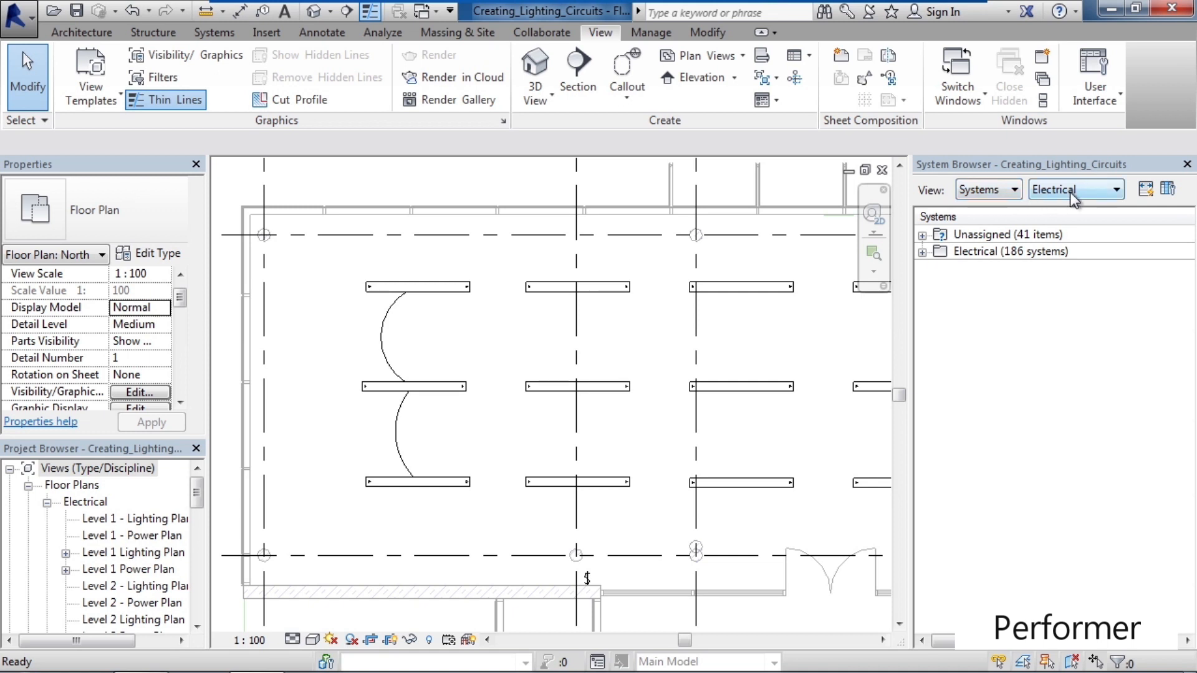
# Expand the Power systems under Electrical and inspect the pendant lights listed in the last unnamed circuit.
pyautogui.click(923, 252)
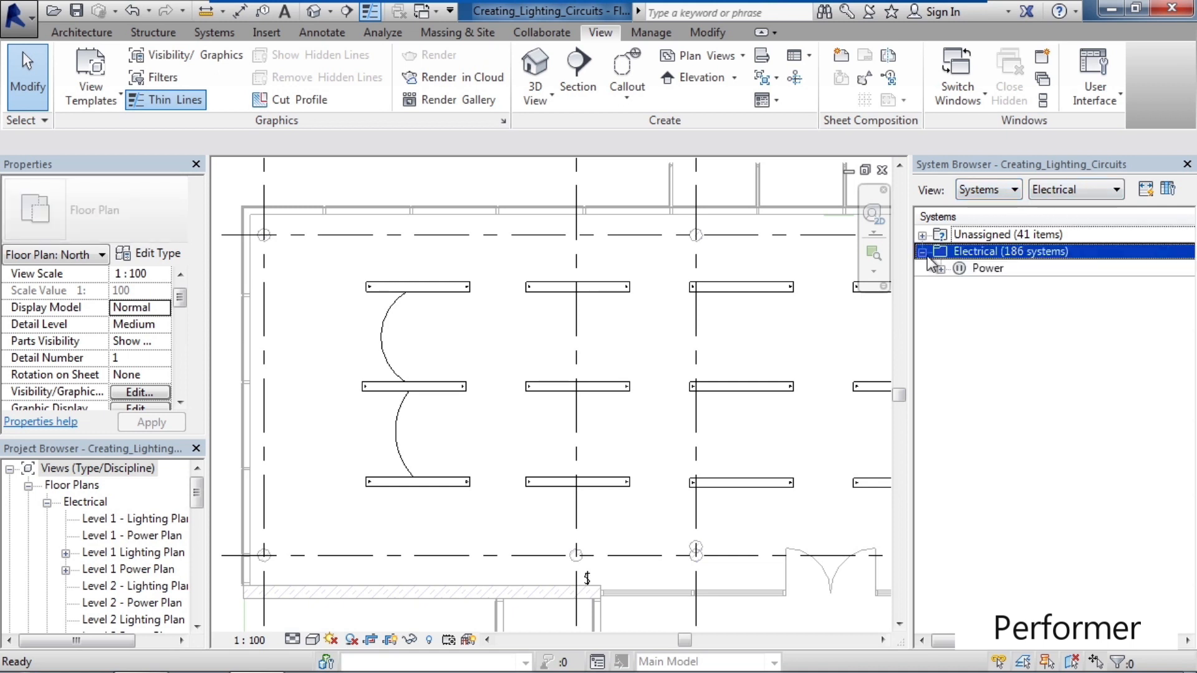
pyautogui.click(941, 269)
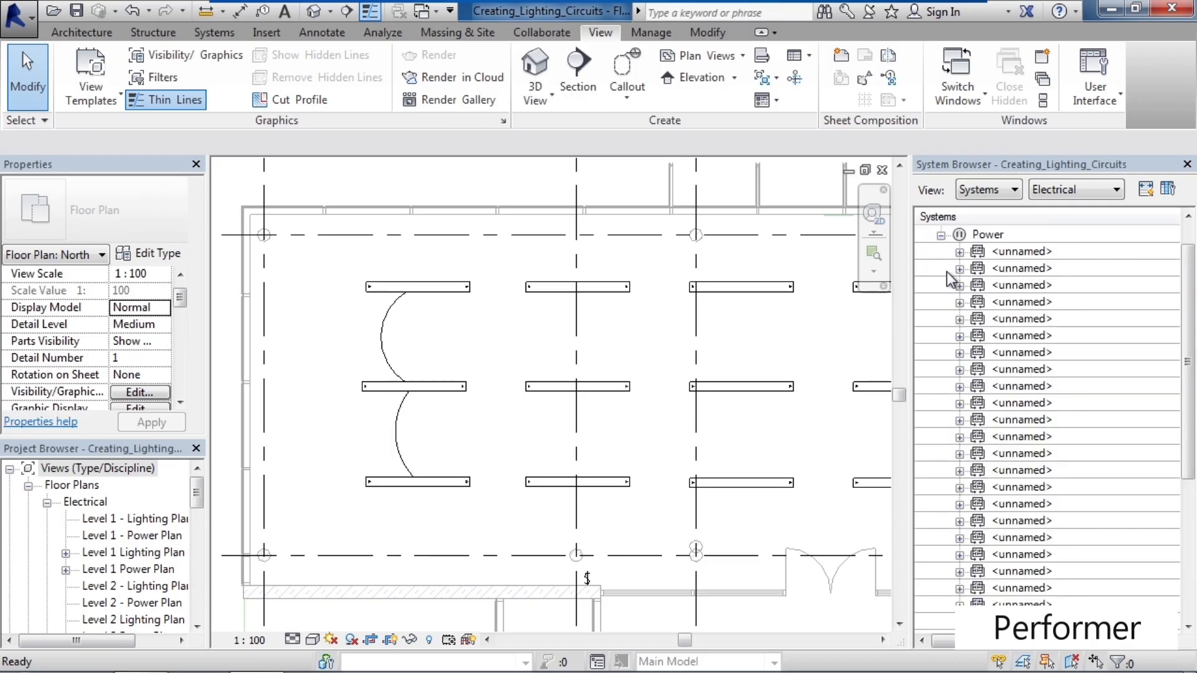
pyautogui.moveTo(1185, 340); pyautogui.dragTo(1183, 479)
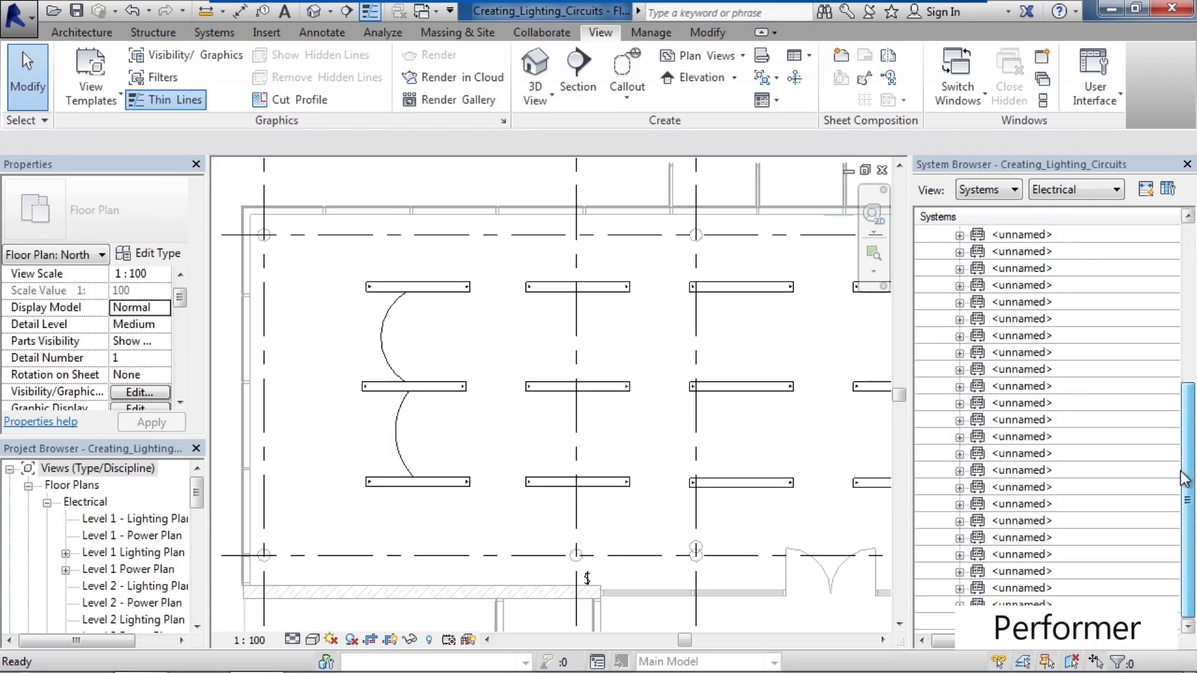
pyautogui.click(1022, 603)
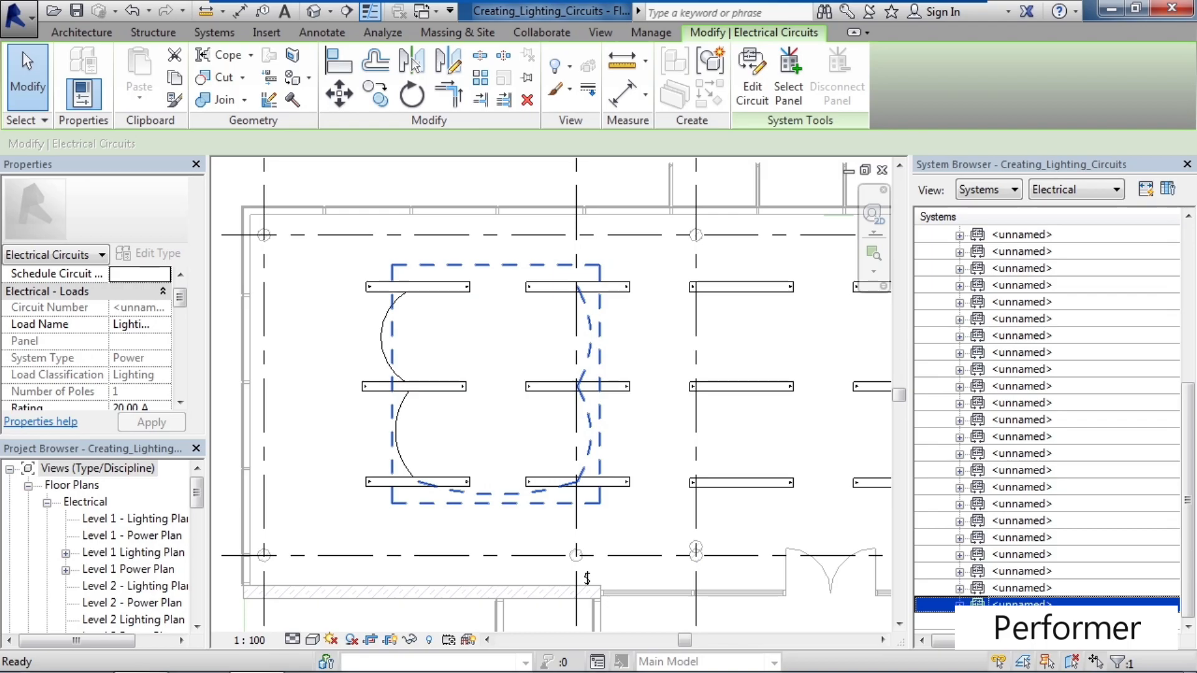
pyautogui.click(960, 605)
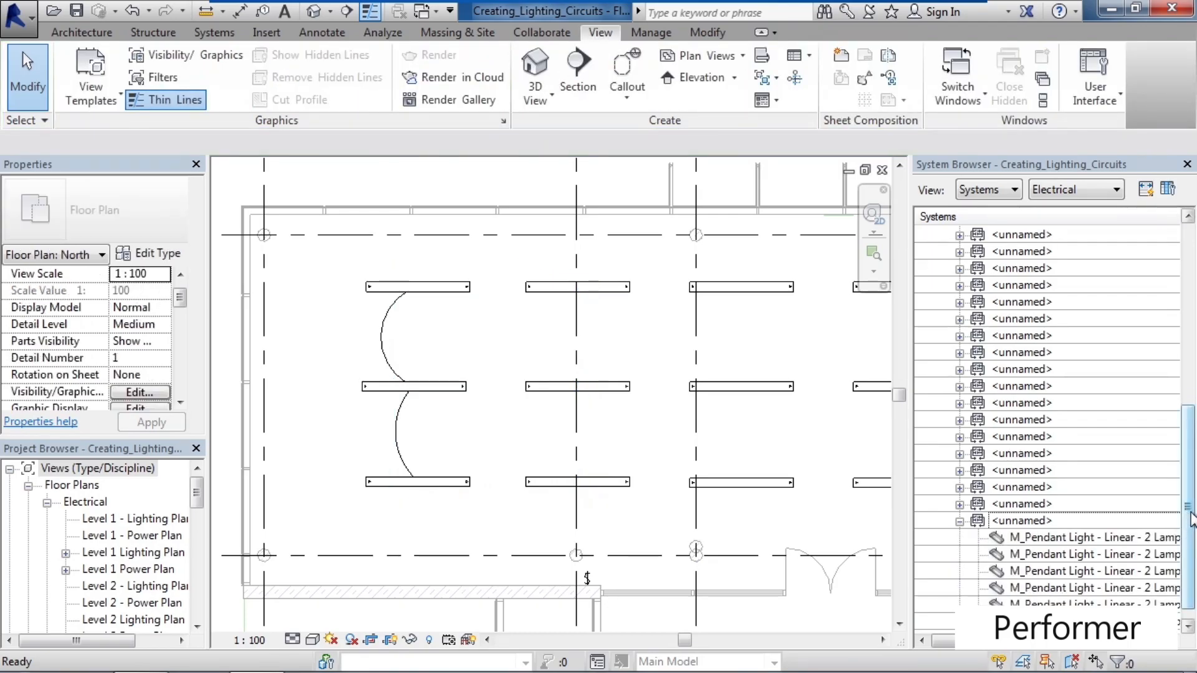
pyautogui.scroll(-1, 1188, 530)
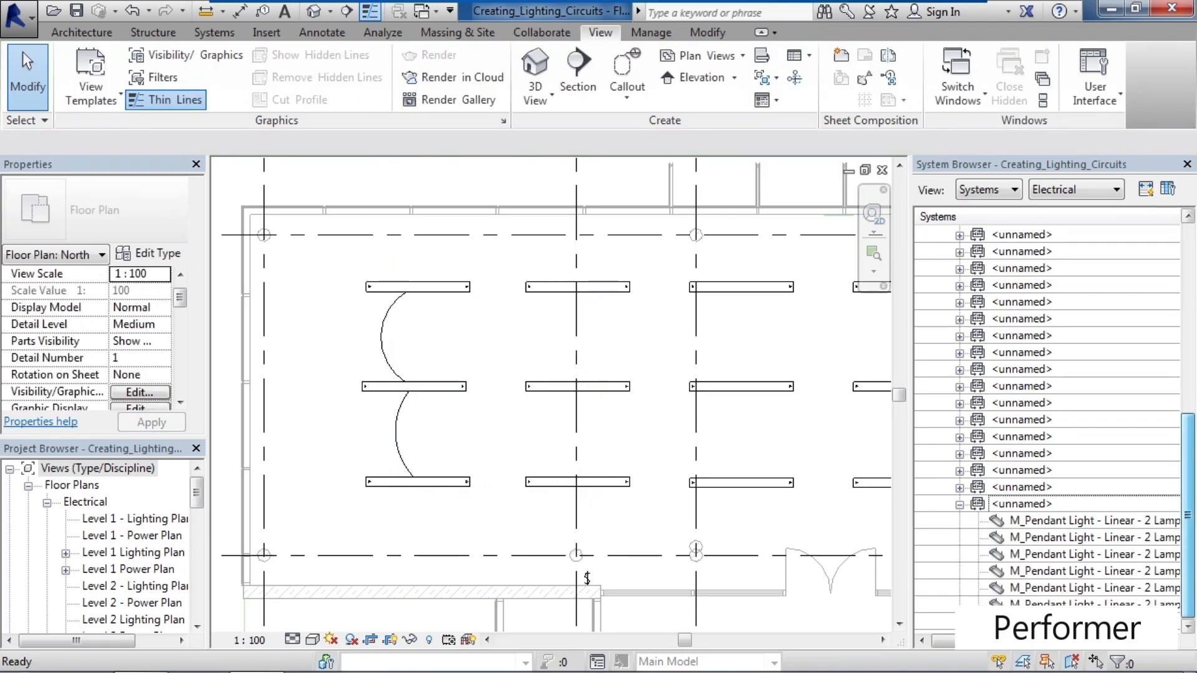
pyautogui.click(1063, 537)
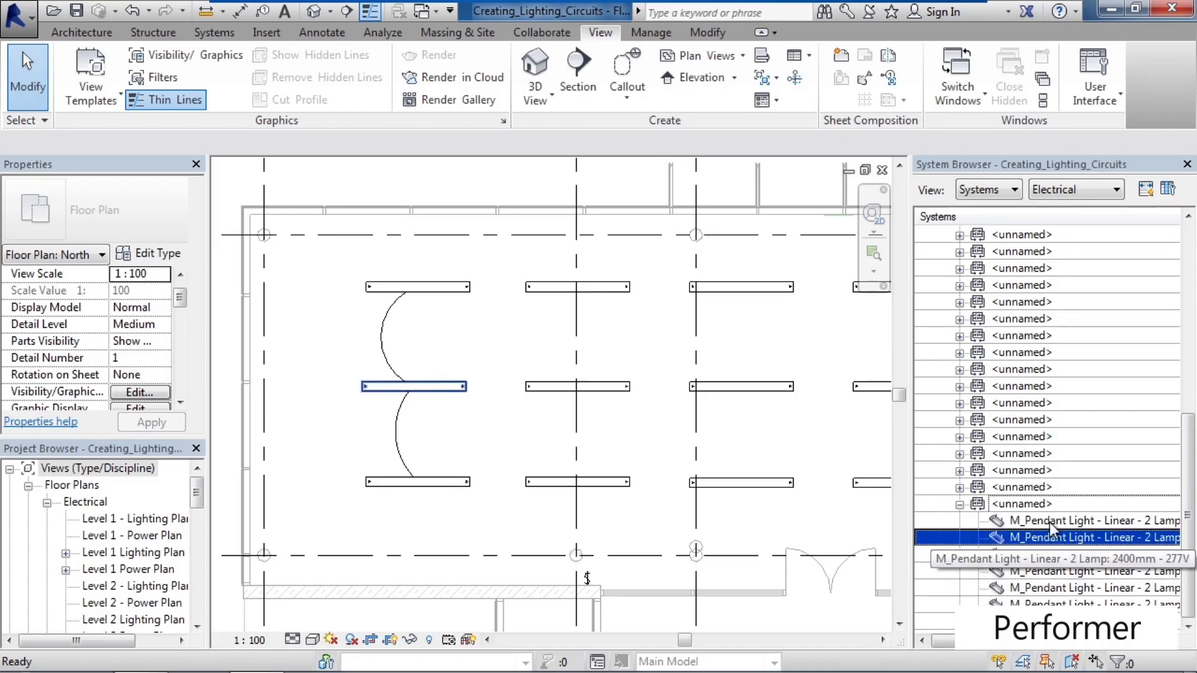
# Check the contents of the three unnamed circuits listed just above the pendant light circuit.
pyautogui.click(961, 488)
pyautogui.click(961, 487)
pyautogui.click(961, 472)
pyautogui.click(960, 472)
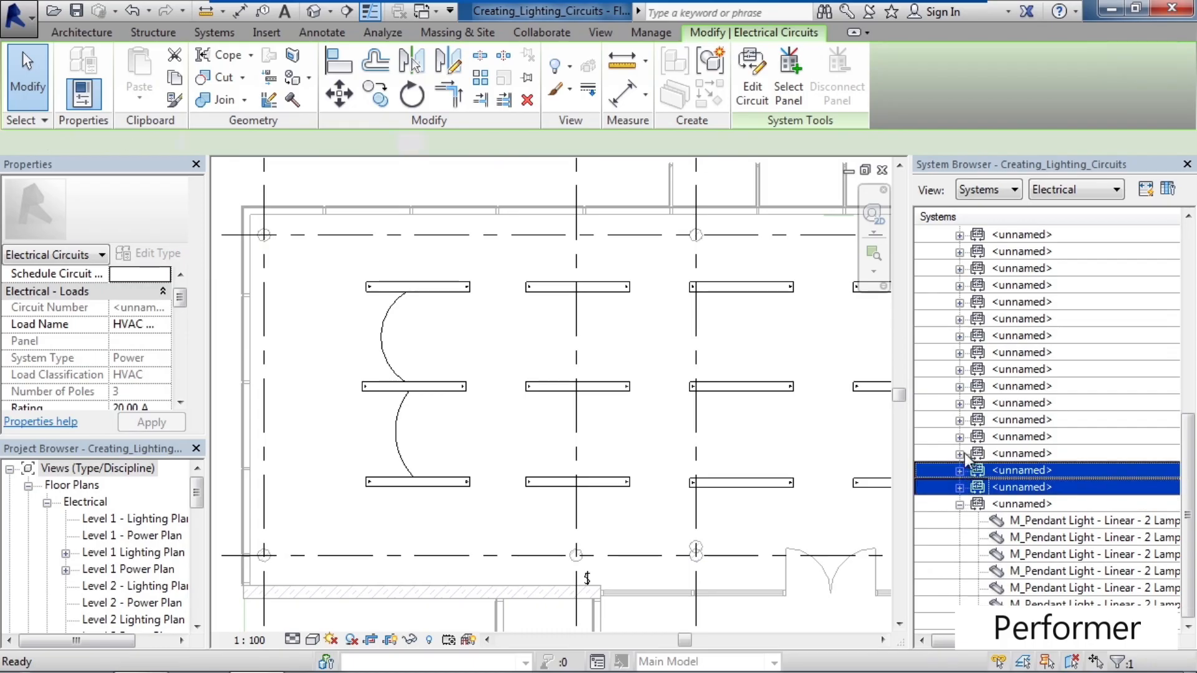
pyautogui.click(961, 455)
pyautogui.click(961, 455)
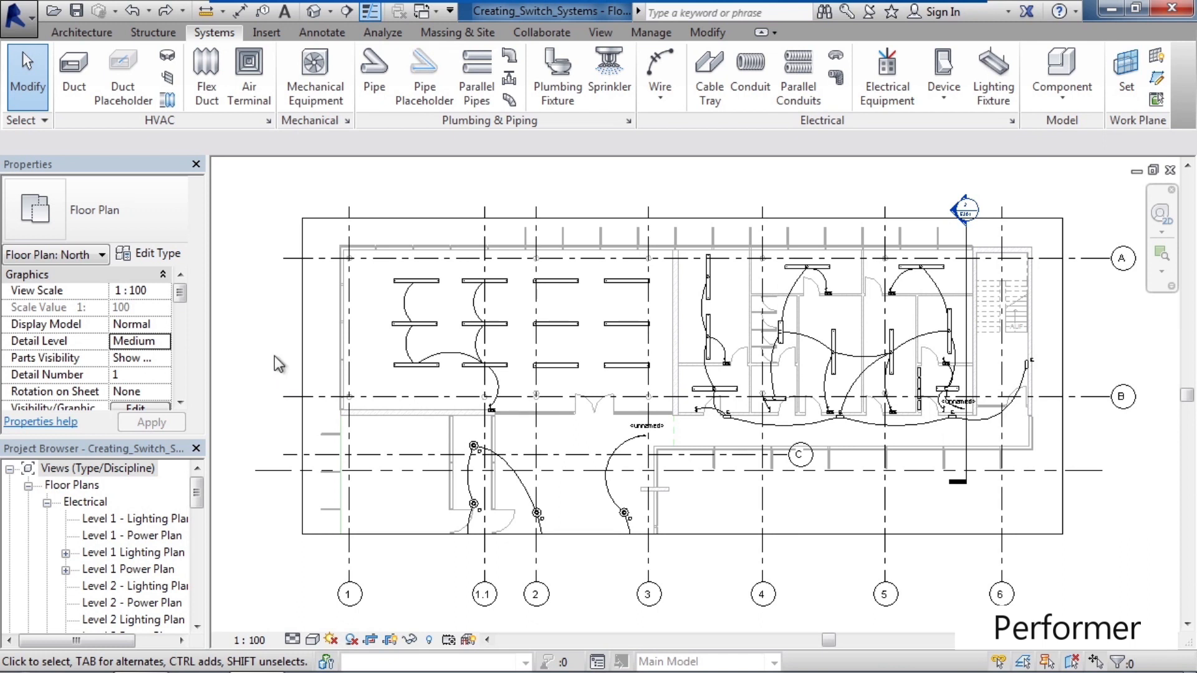
# Examine the wired pendant lights and occupancy sensor in the large room of the Creating_Switch_Systems floor plan.
pyautogui.scroll(2, 374, 350)
pyautogui.scroll(2, 527, 287)
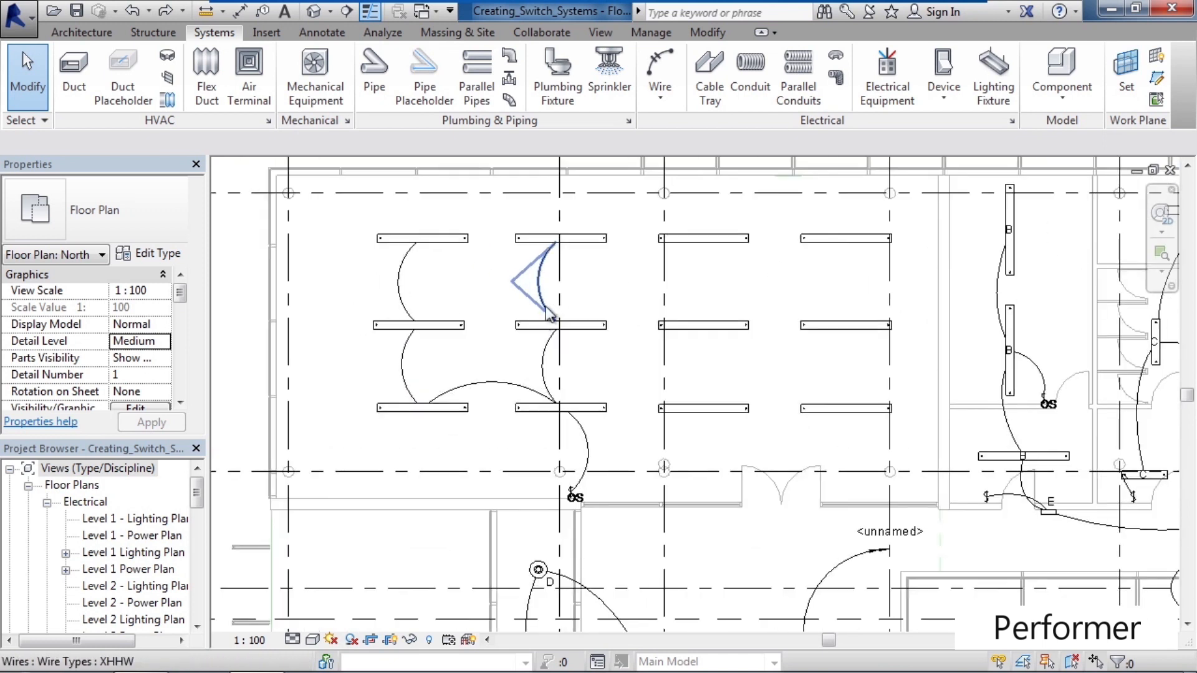
pyautogui.scroll(1, 640, 264)
pyautogui.moveTo(639, 265); pyautogui.dragTo(655, 316, button='middle')
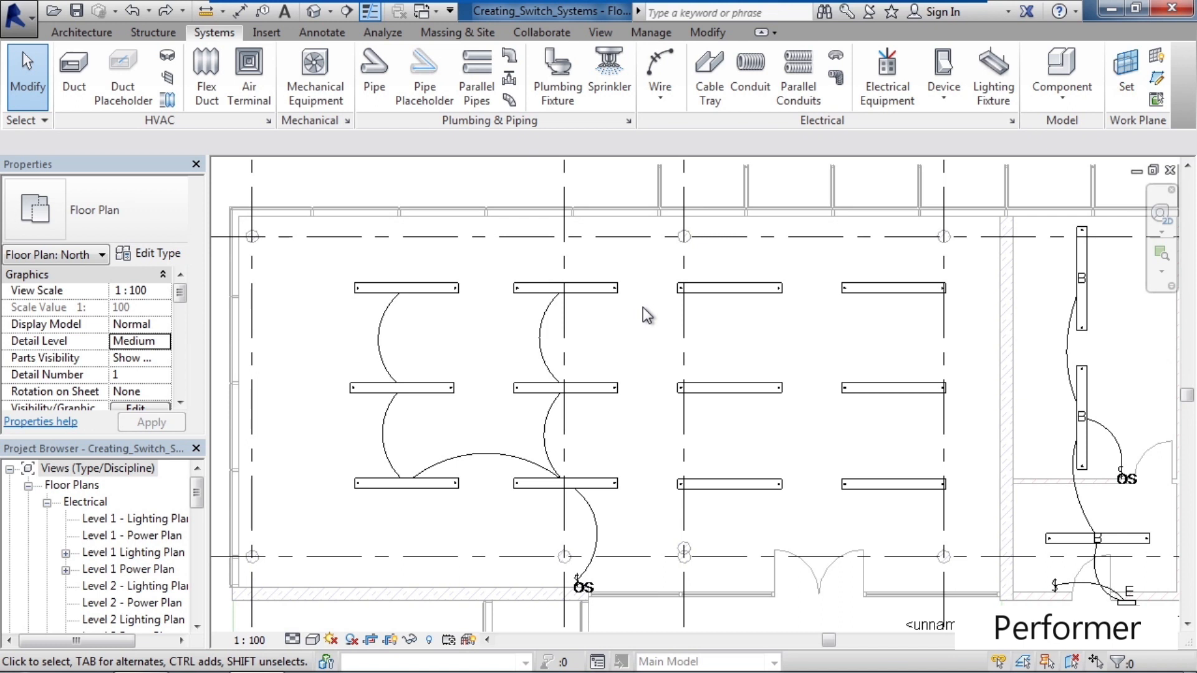
# Create a switch system from the lower-left pendant light in the large room and assign the wall occupancy sensor as its switch.
pyautogui.click(432, 488)
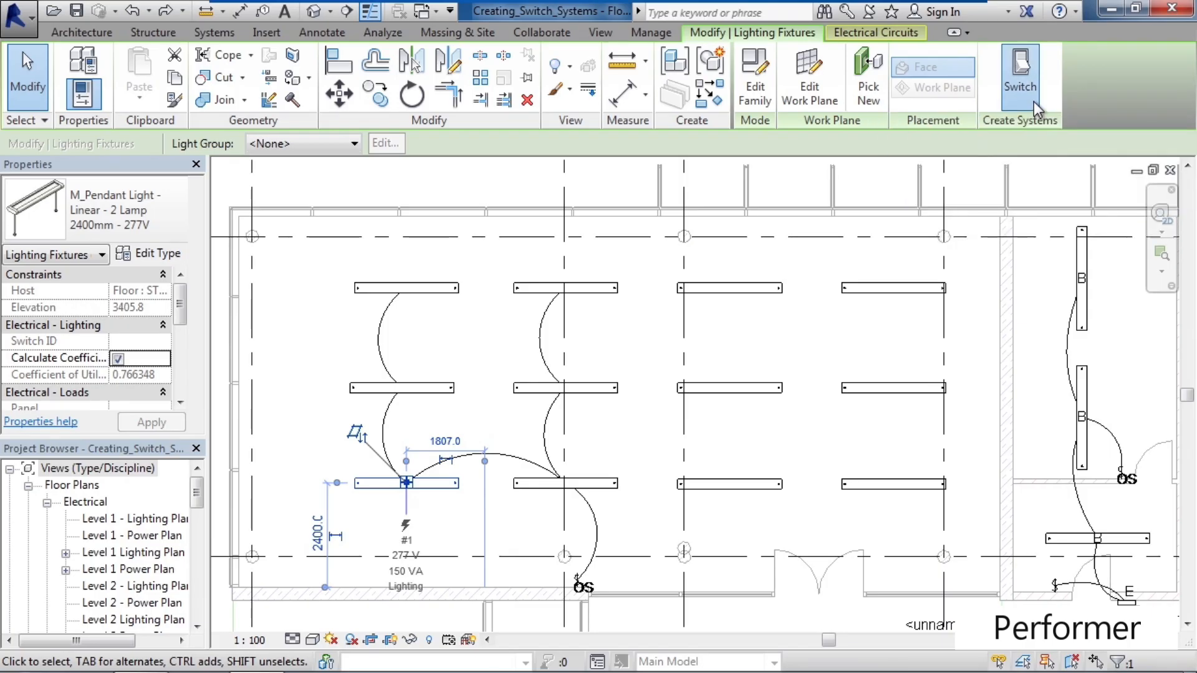
pyautogui.click(1021, 81)
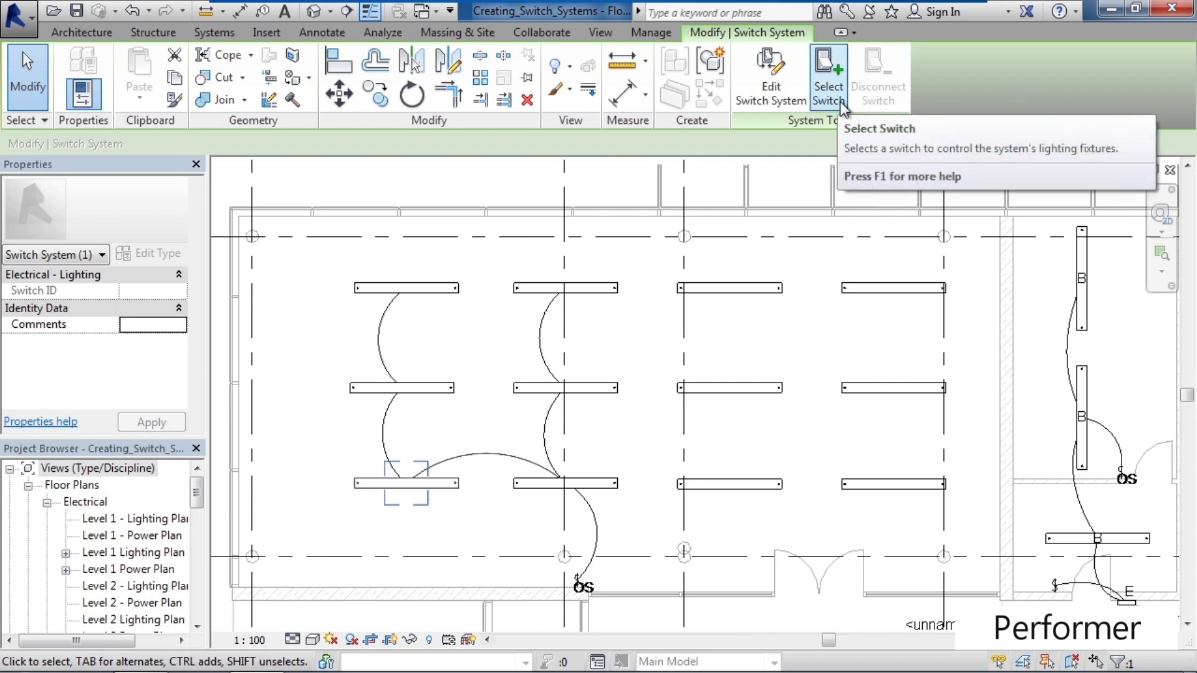
pyautogui.press('Escape')
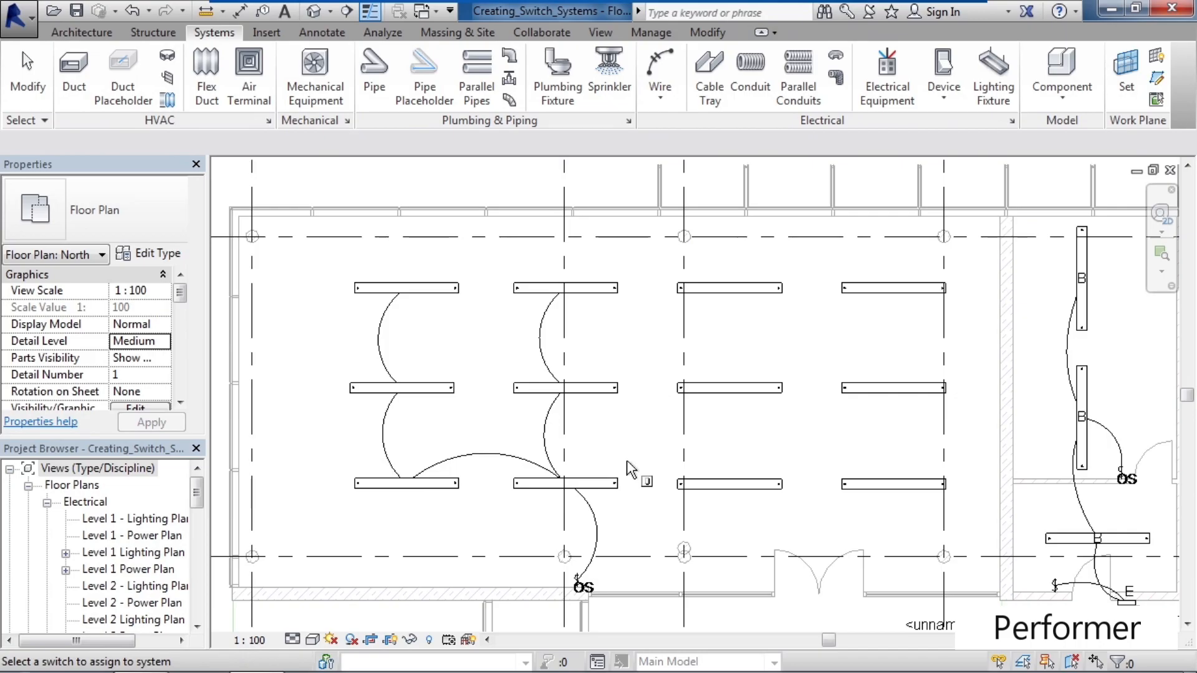
pyautogui.click(584, 592)
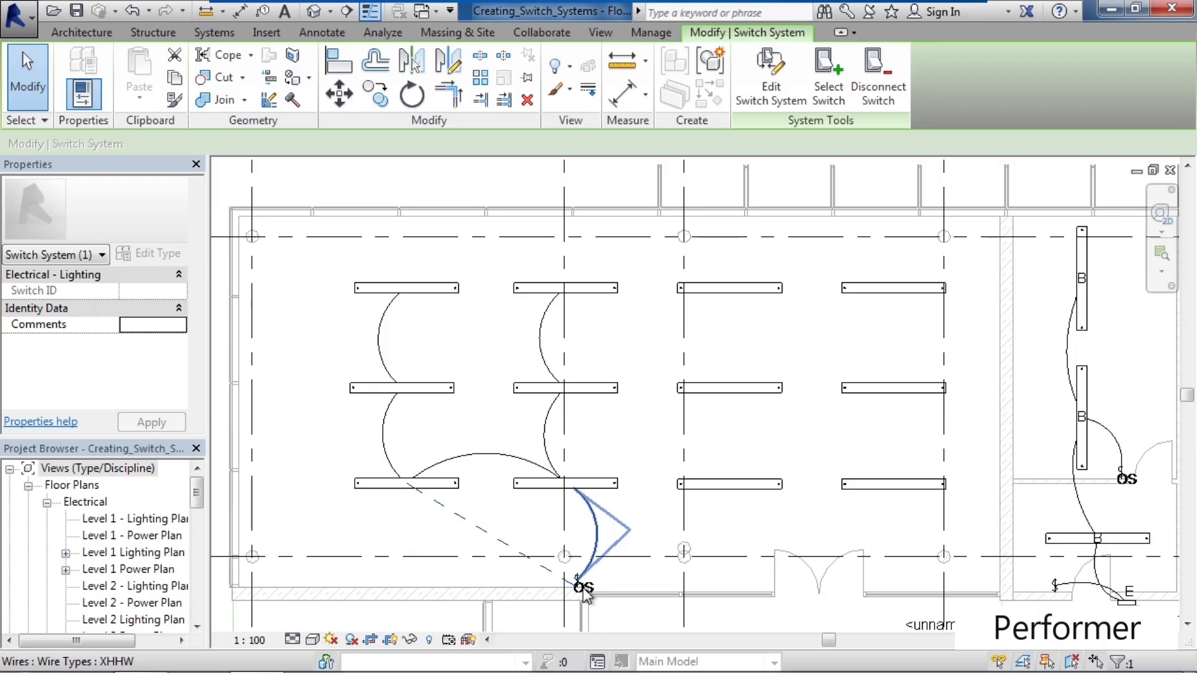
# Add the adjacent pendant light in the bottom row and the two wired pendant lights in the middle row to the switch system.
pyautogui.click(769, 96)
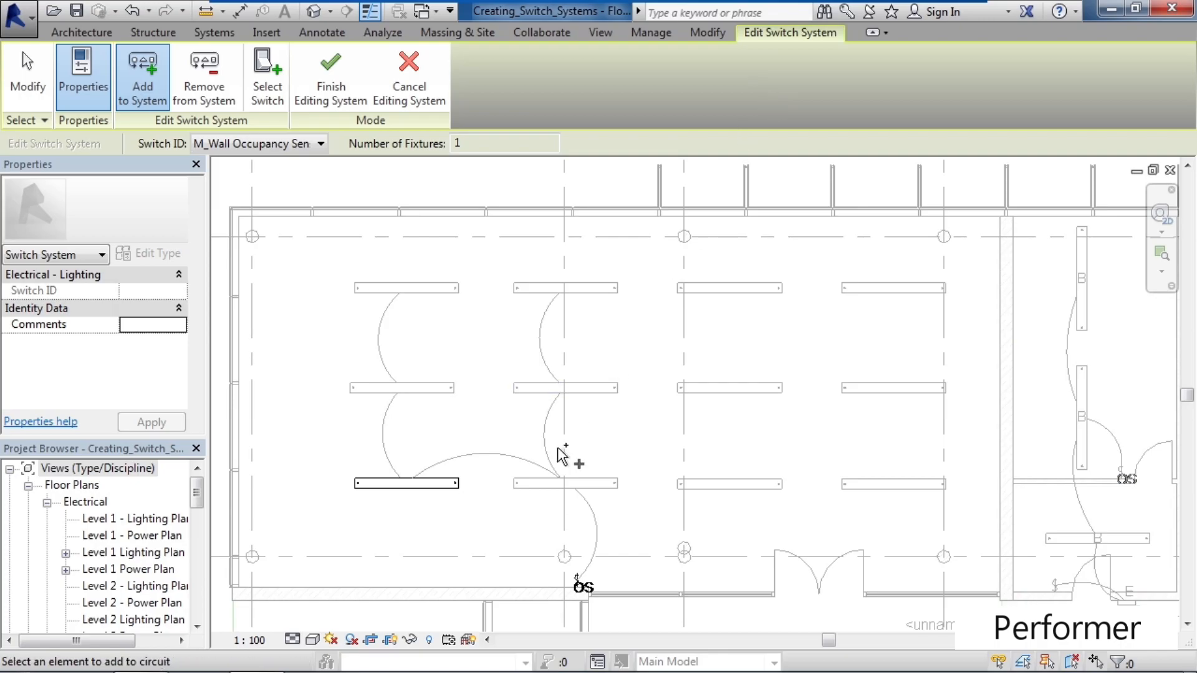
pyautogui.click(542, 490)
pyautogui.click(547, 401)
pyautogui.click(429, 397)
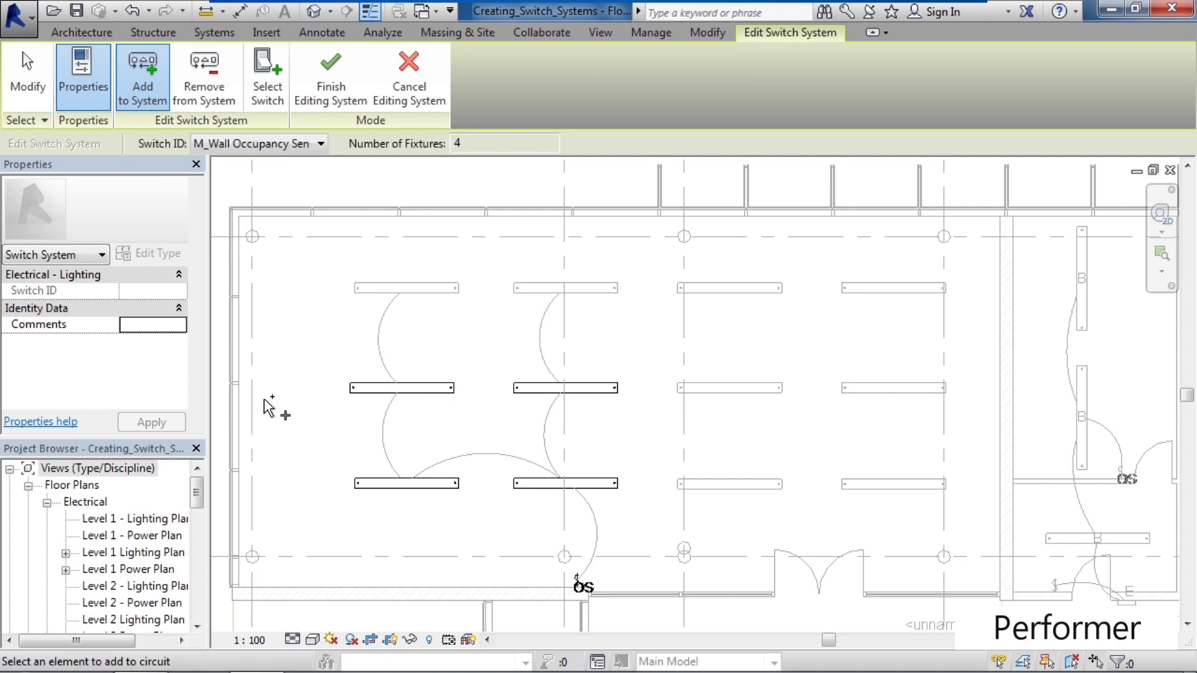
pyautogui.click(333, 87)
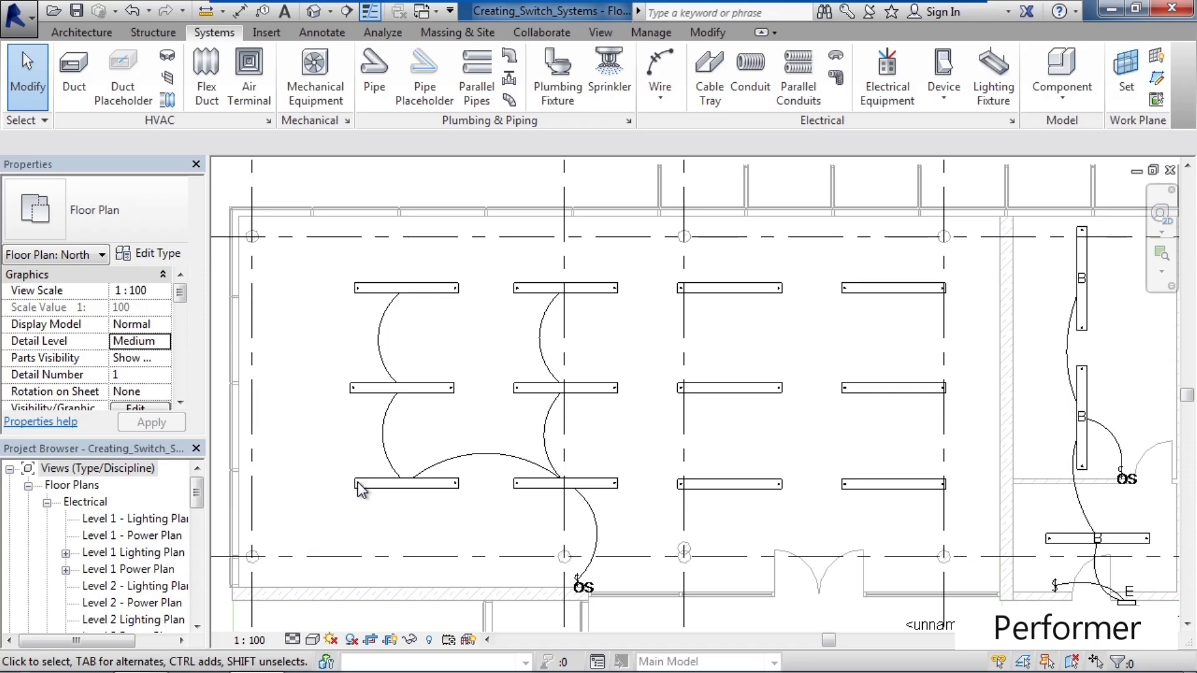
# Inspect the switch system connections of the lower-left pendant light in the large room.
pyautogui.click(396, 486)
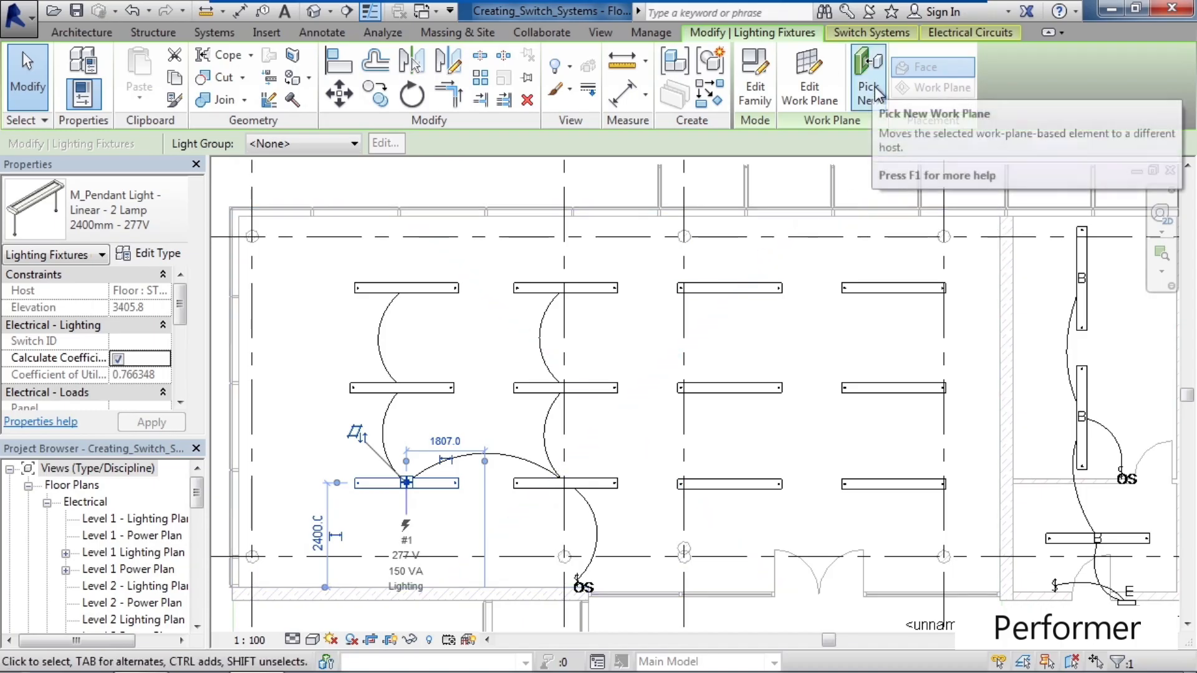
pyautogui.click(886, 39)
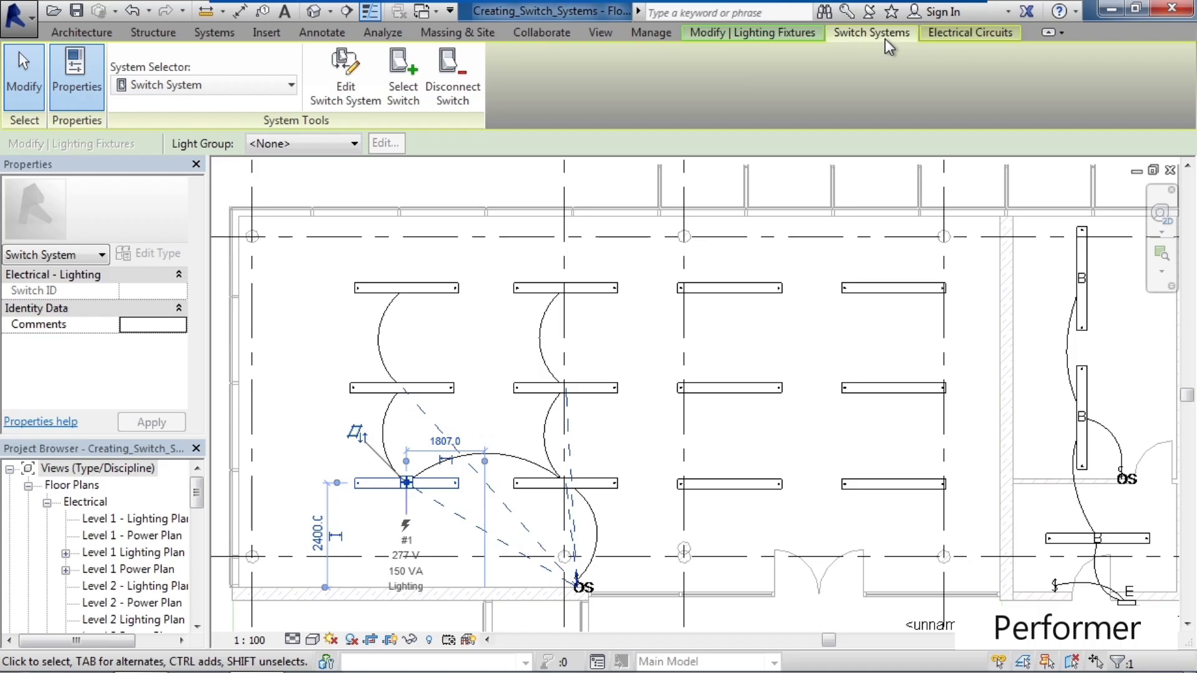
pyautogui.click(299, 372)
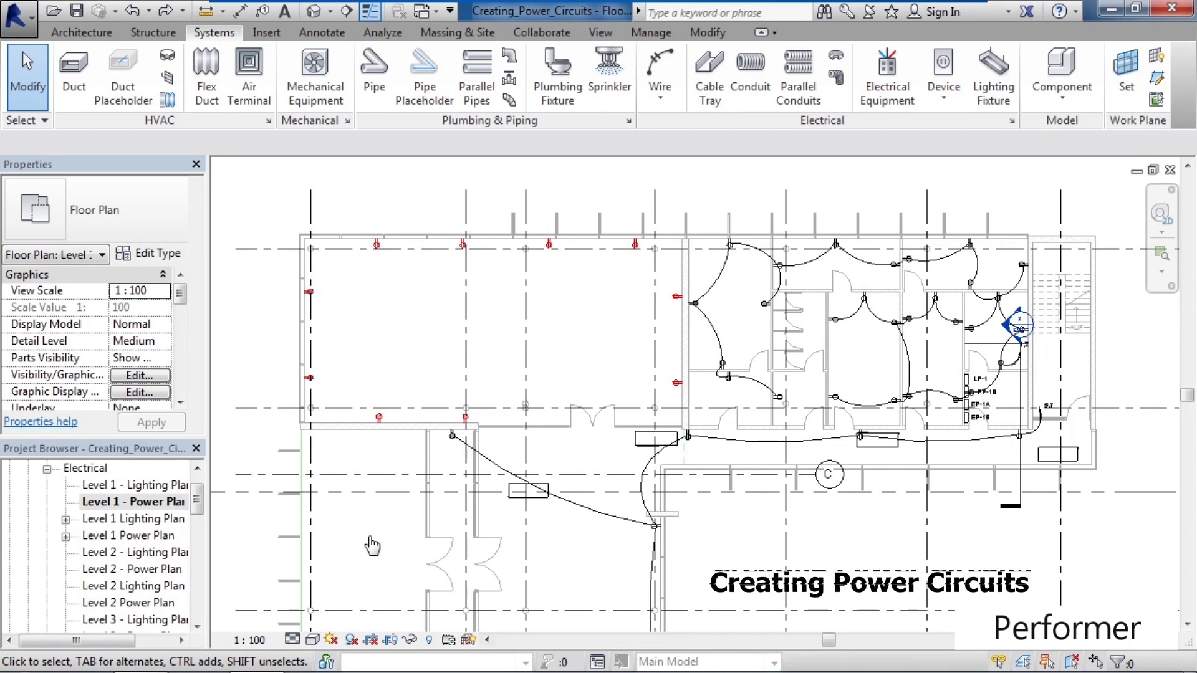
# In the Level 1 power plan, inspect the existing circuit of a wired duplex receptacle in the small room beside the large room.
pyautogui.click(733, 386)
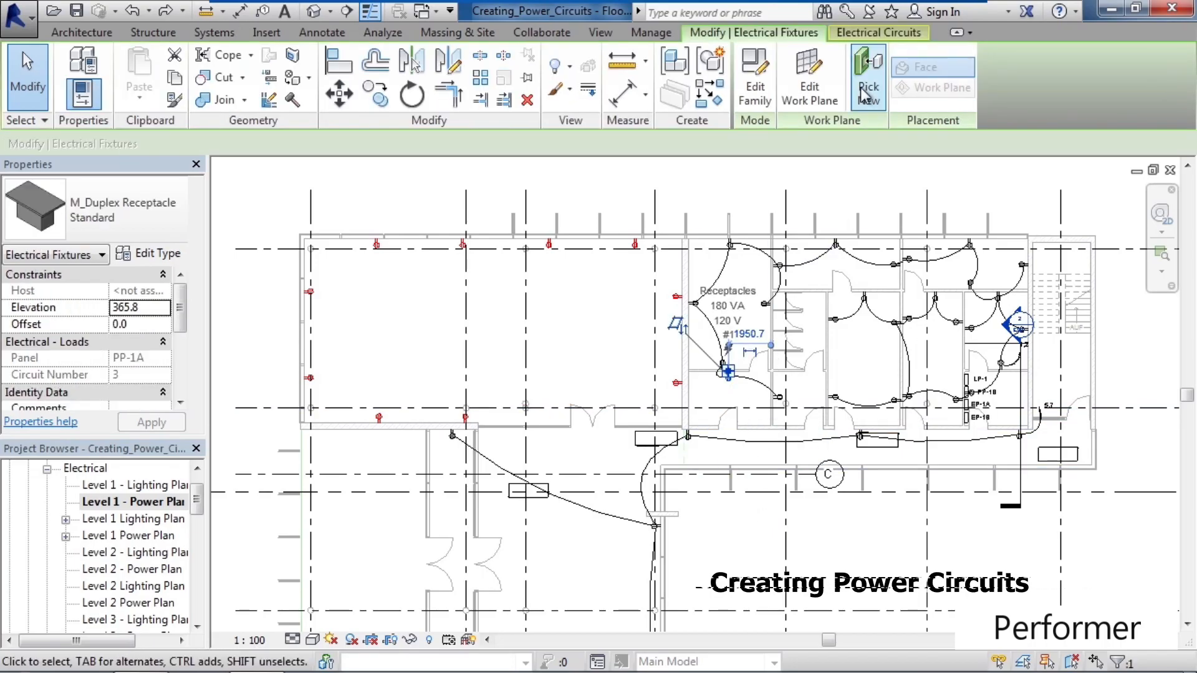
pyautogui.click(865, 36)
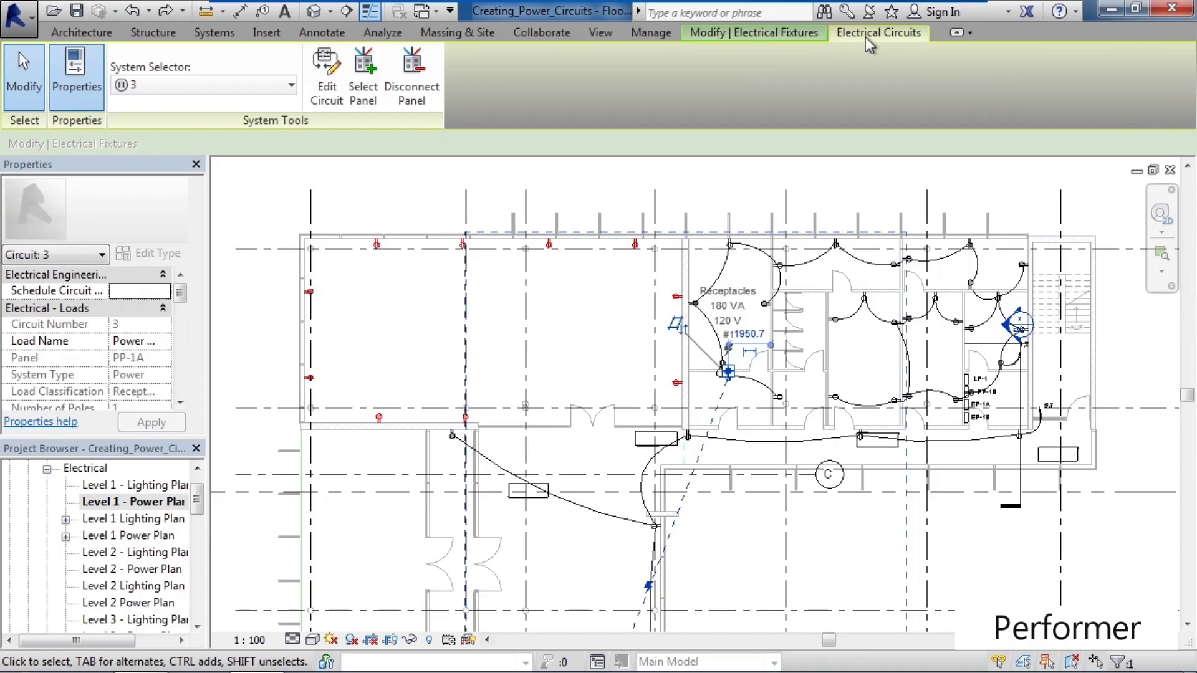
pyautogui.click(243, 193)
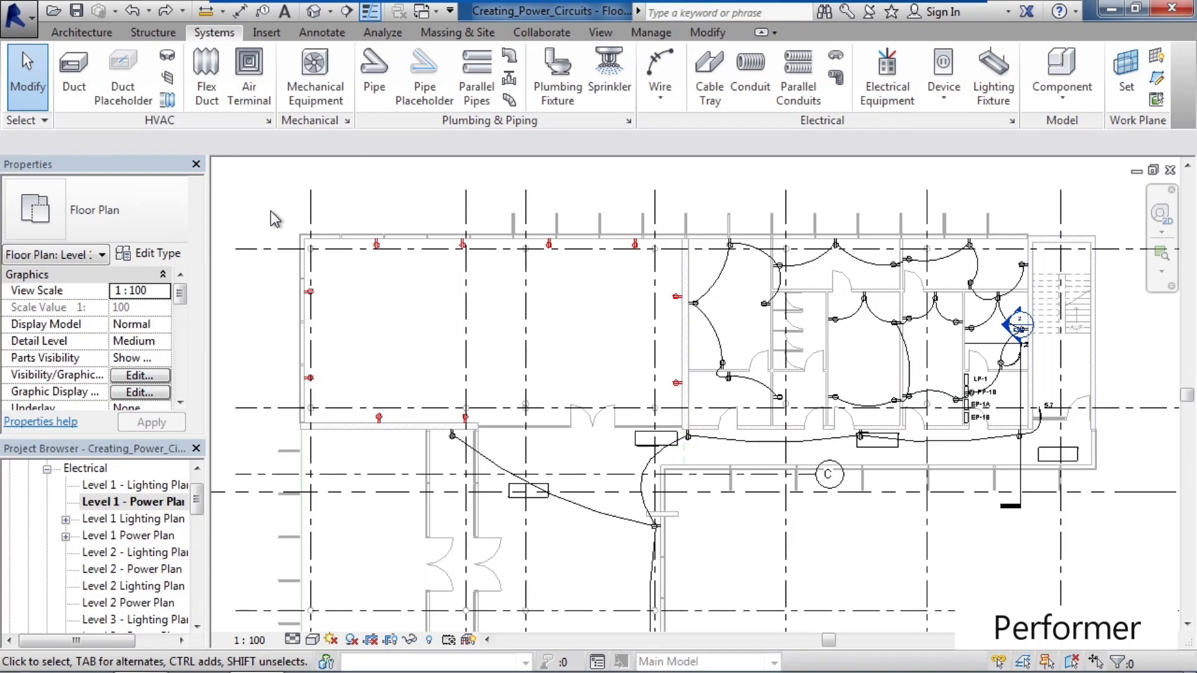
# Create a power circuit from the right-hand duplex receptacle on the large room's bottom wall.
pyautogui.scroll(2, 271, 212)
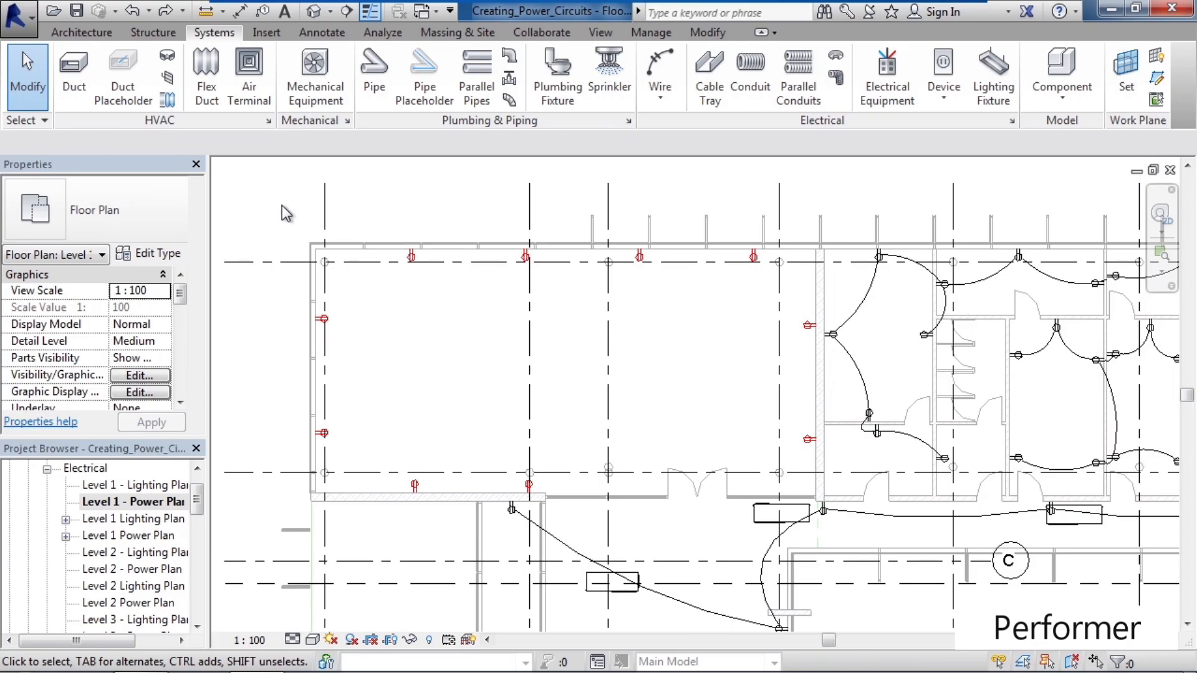
pyautogui.click(530, 487)
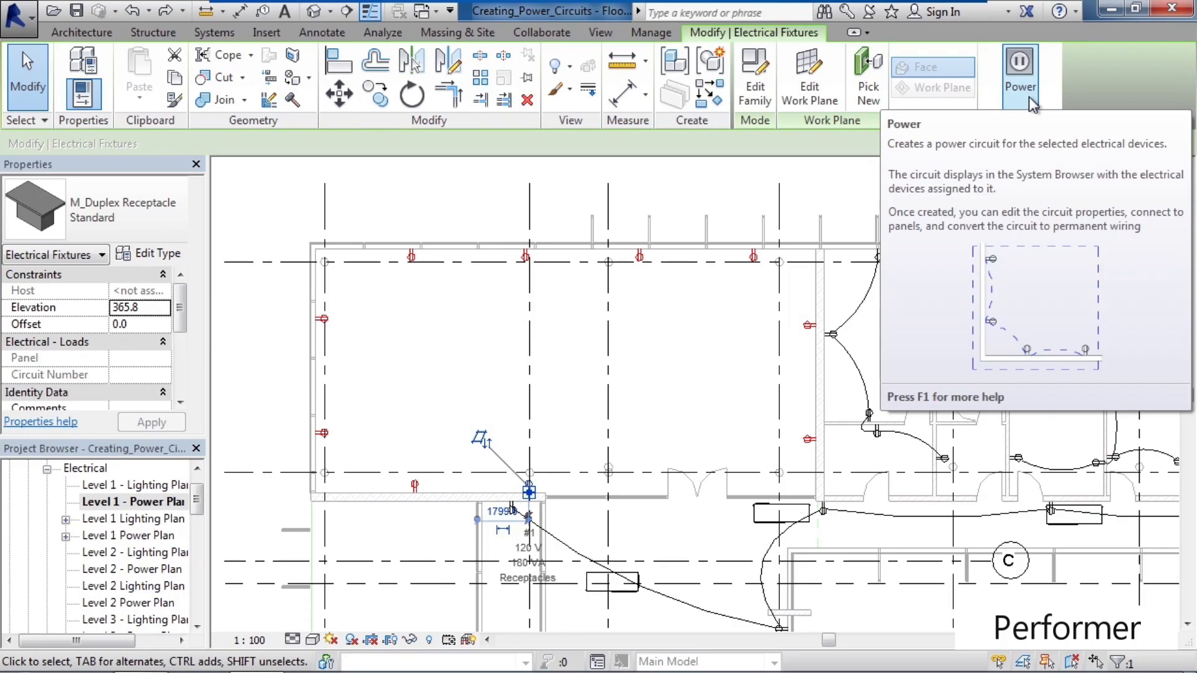
pyautogui.click(1020, 78)
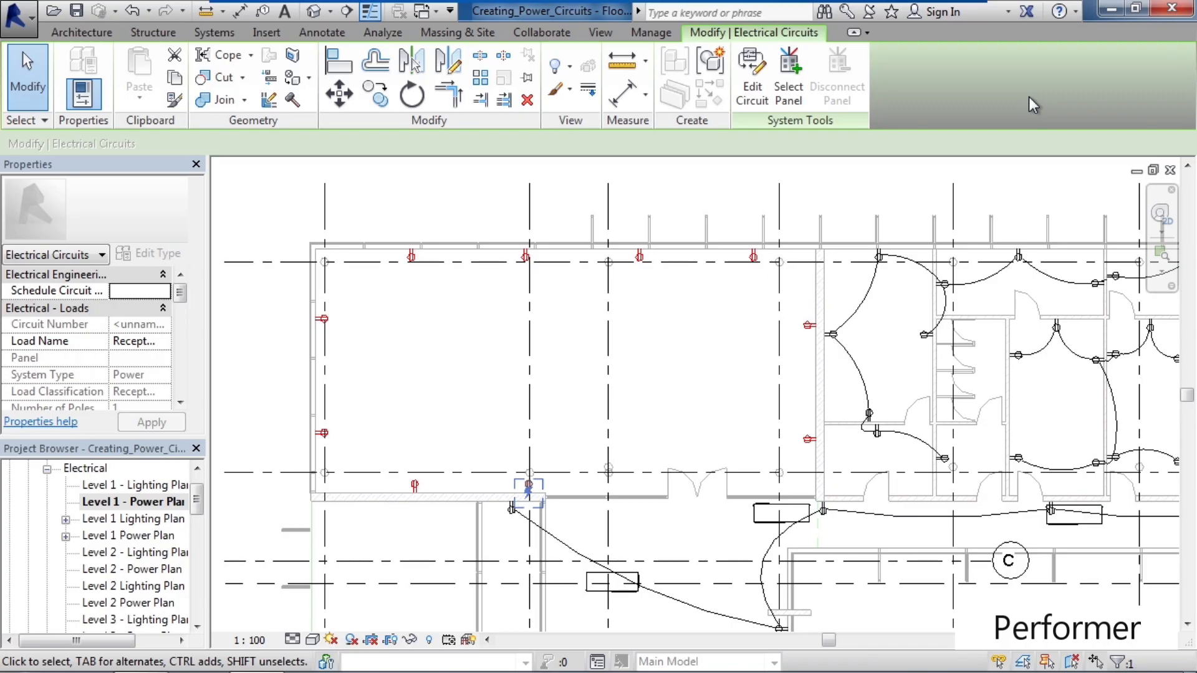
pyautogui.moveTo(183, 297)
pyautogui.mouseDown()
pyautogui.moveTo(191, 391)
pyautogui.moveTo(167, 287)
pyautogui.mouseUp()
# Add the other nine red duplex receptacles around the large room's walls to the new power circuit.
pyautogui.click(751, 106)
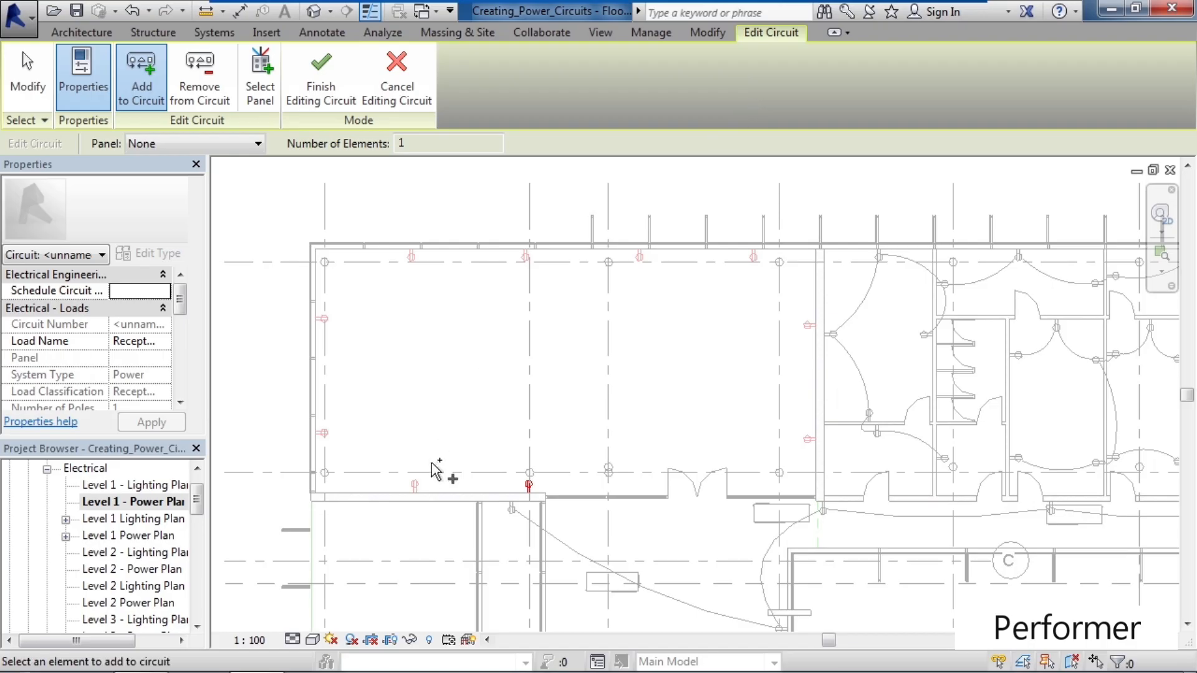
pyautogui.click(415, 486)
pyautogui.click(325, 434)
pyautogui.click(324, 320)
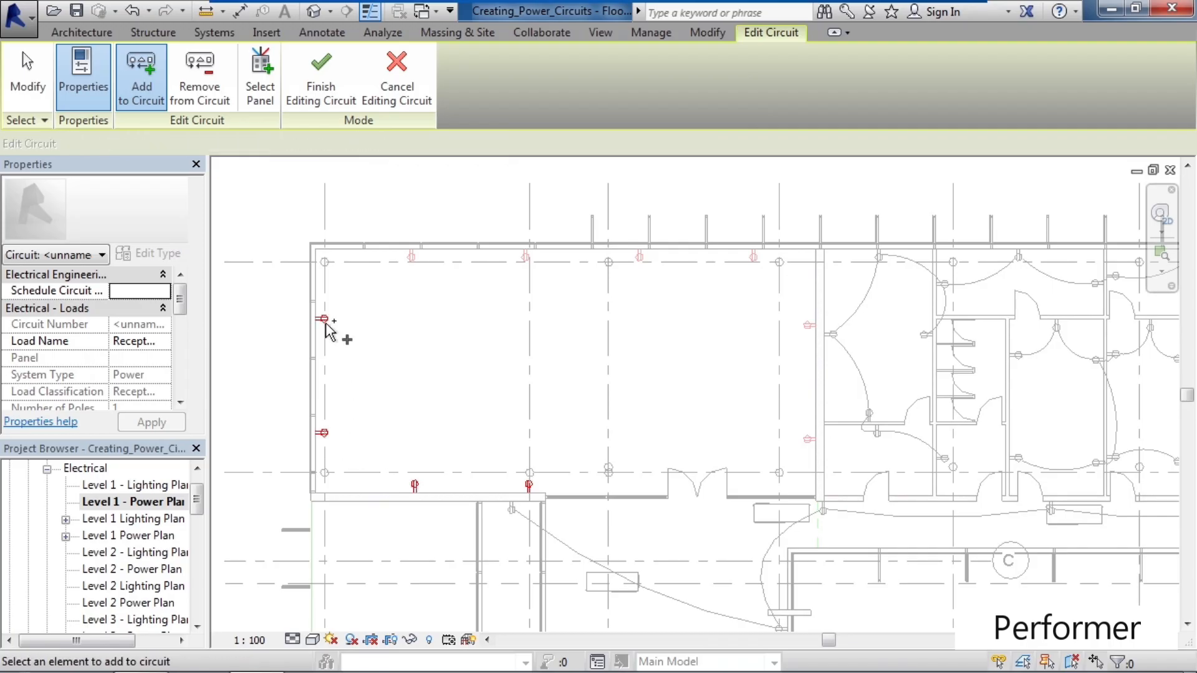
pyautogui.click(413, 259)
pyautogui.click(528, 262)
pyautogui.click(640, 266)
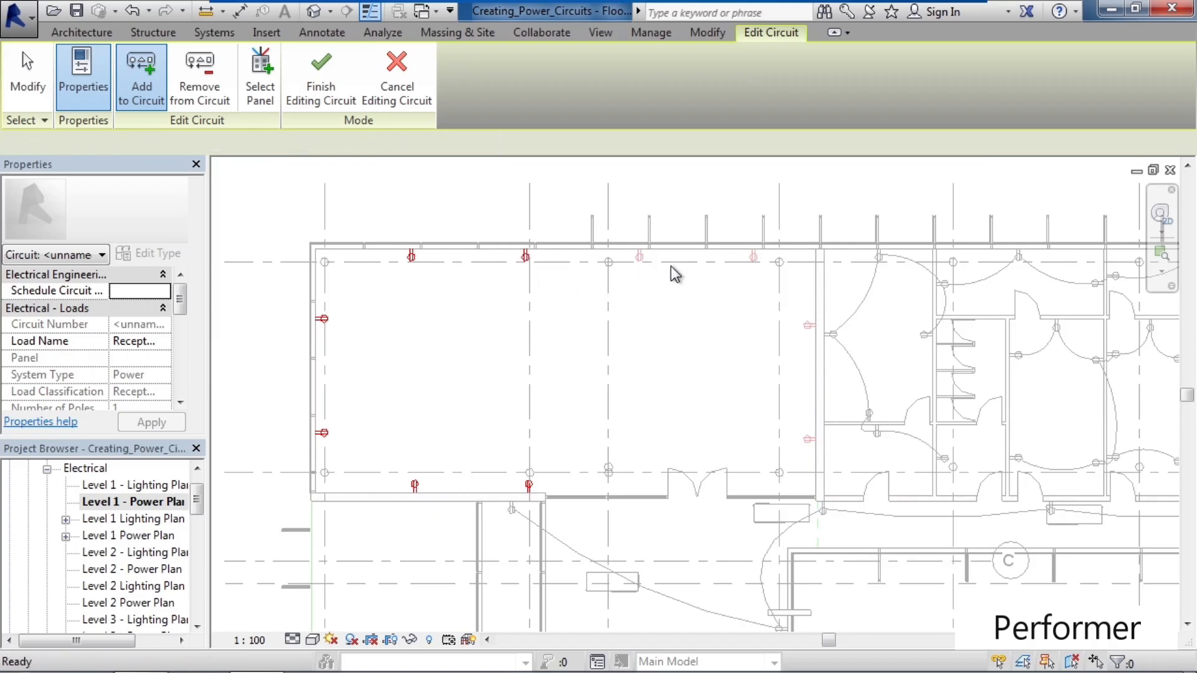
pyautogui.click(768, 282)
pyautogui.click(806, 334)
pyautogui.click(812, 454)
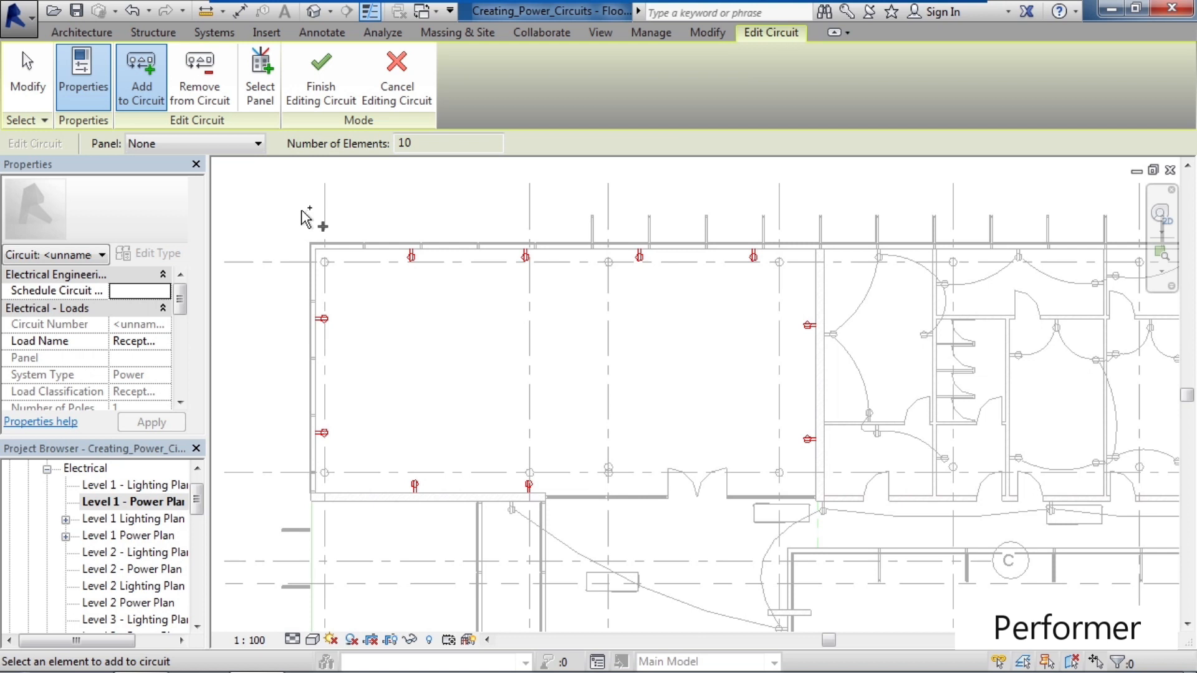
pyautogui.click(259, 148)
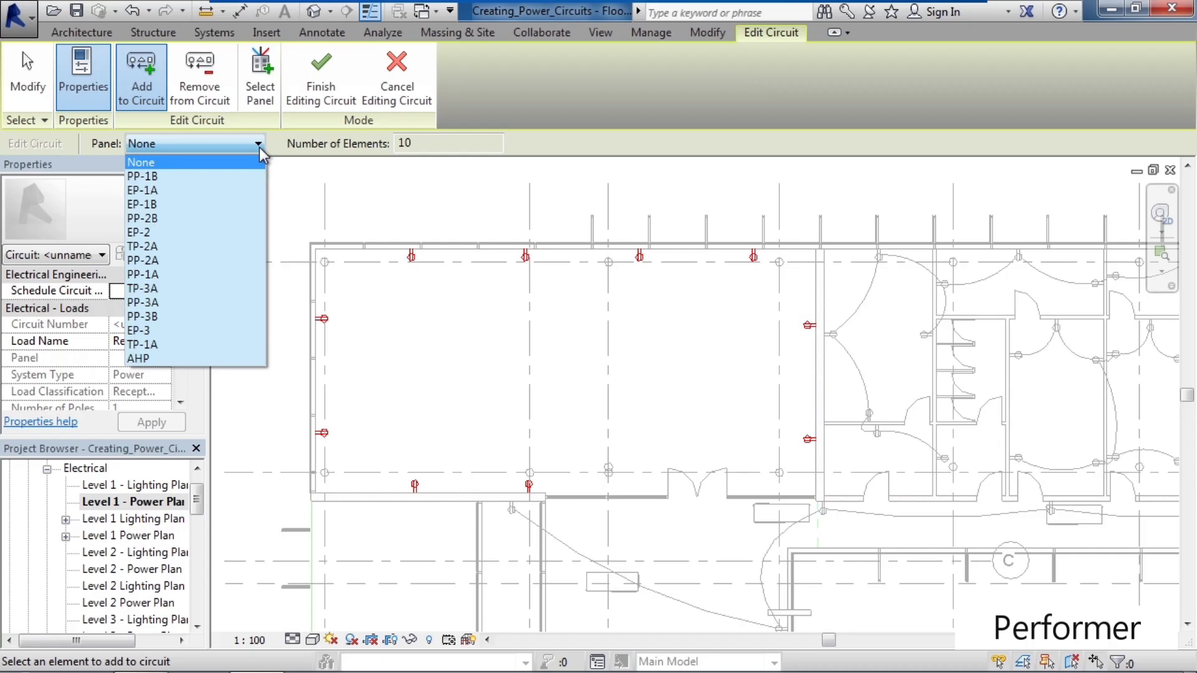
pyautogui.click(259, 147)
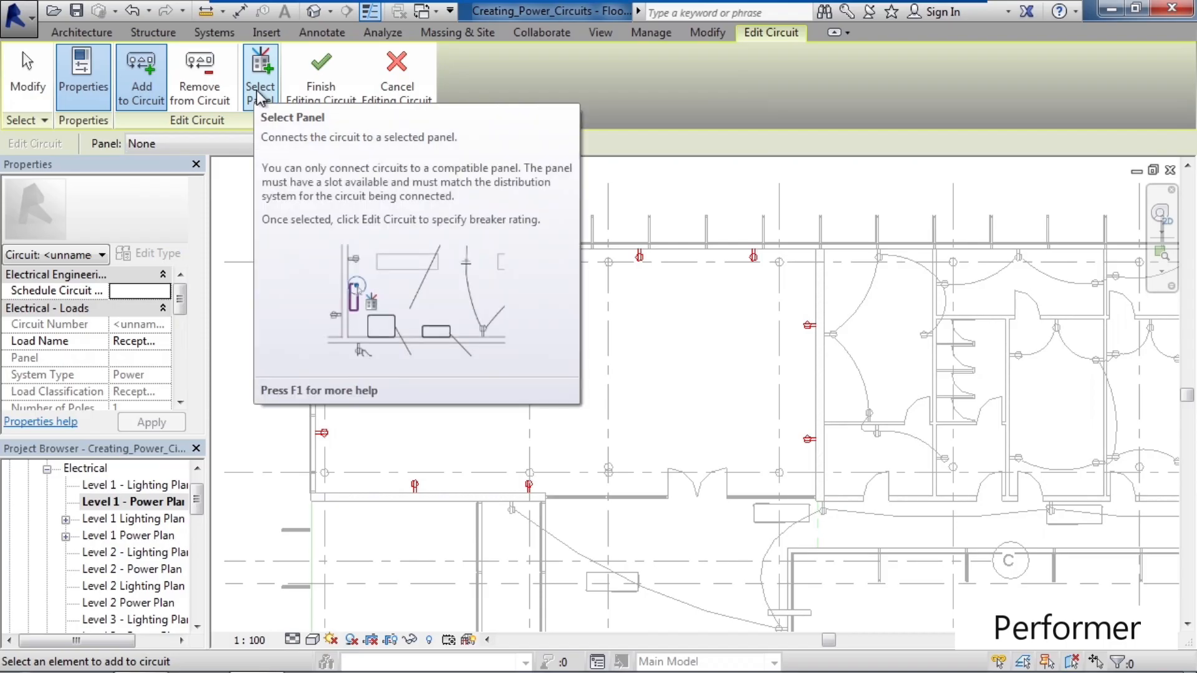
pyautogui.click(344, 101)
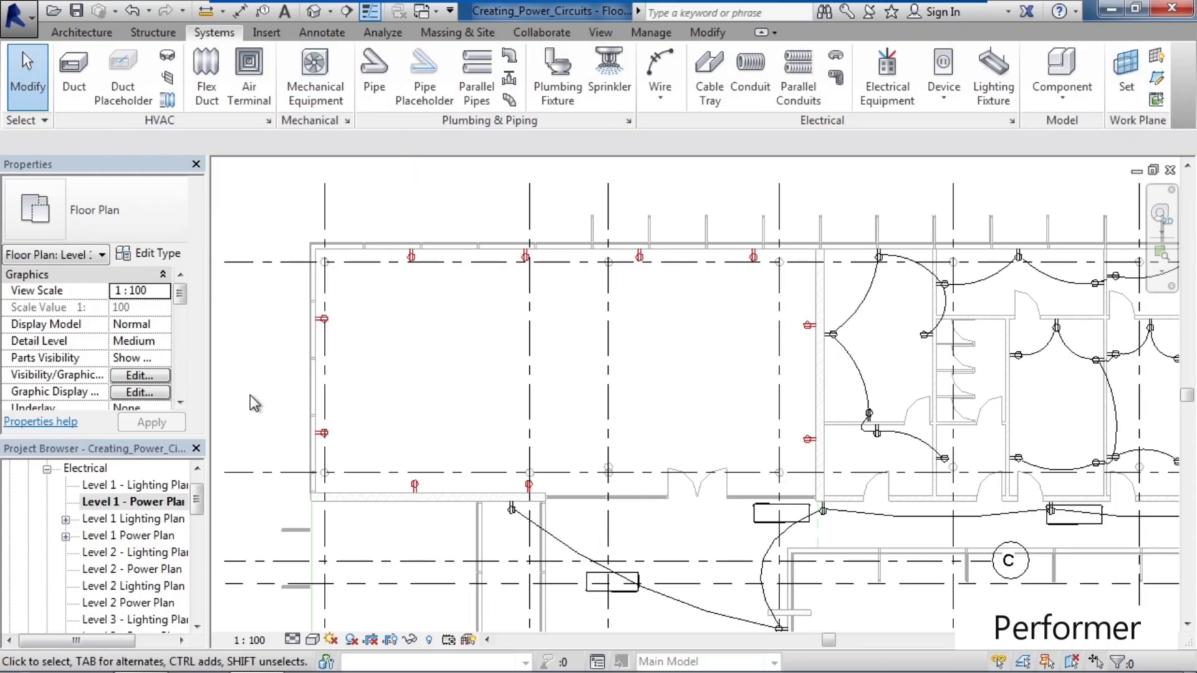
# Edit the large room's receptacle circuit and assign it to panel PP-2B.
pyautogui.click(416, 486)
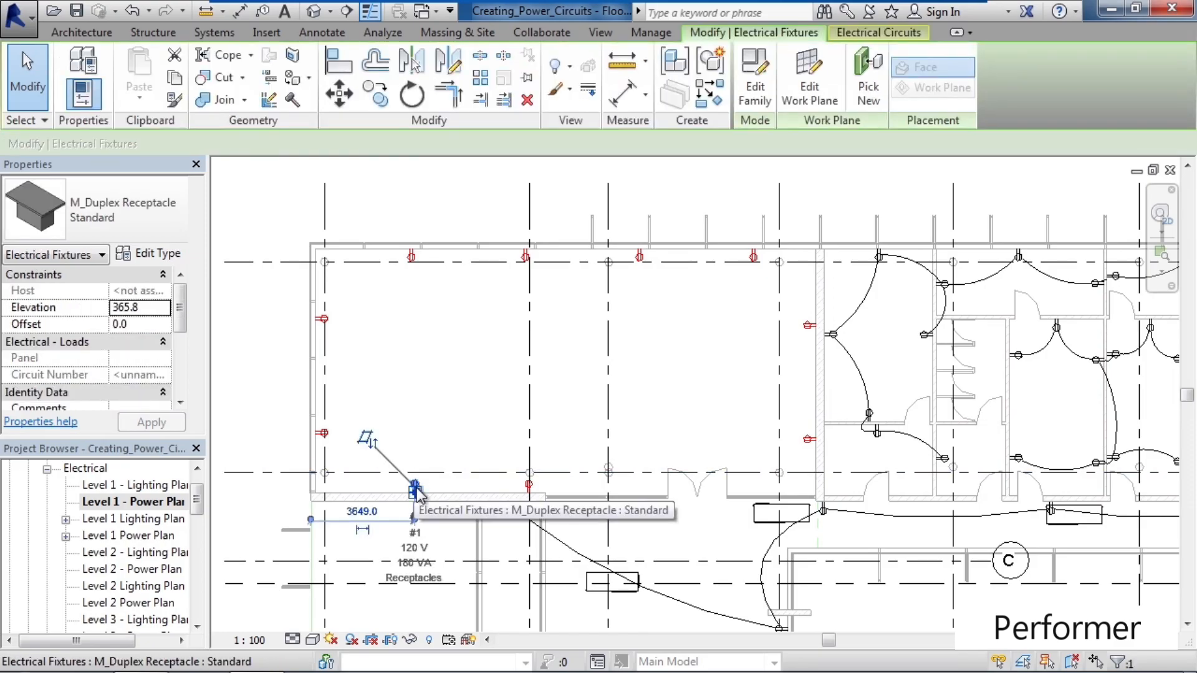
pyautogui.click(876, 35)
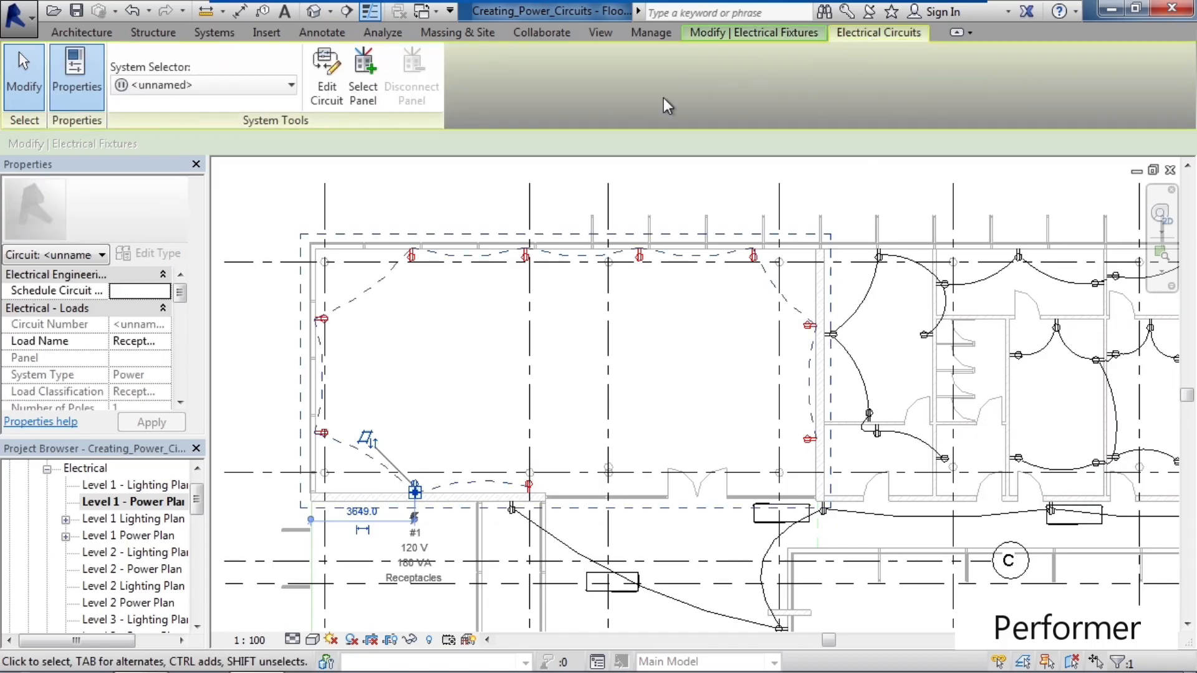
pyautogui.click(336, 105)
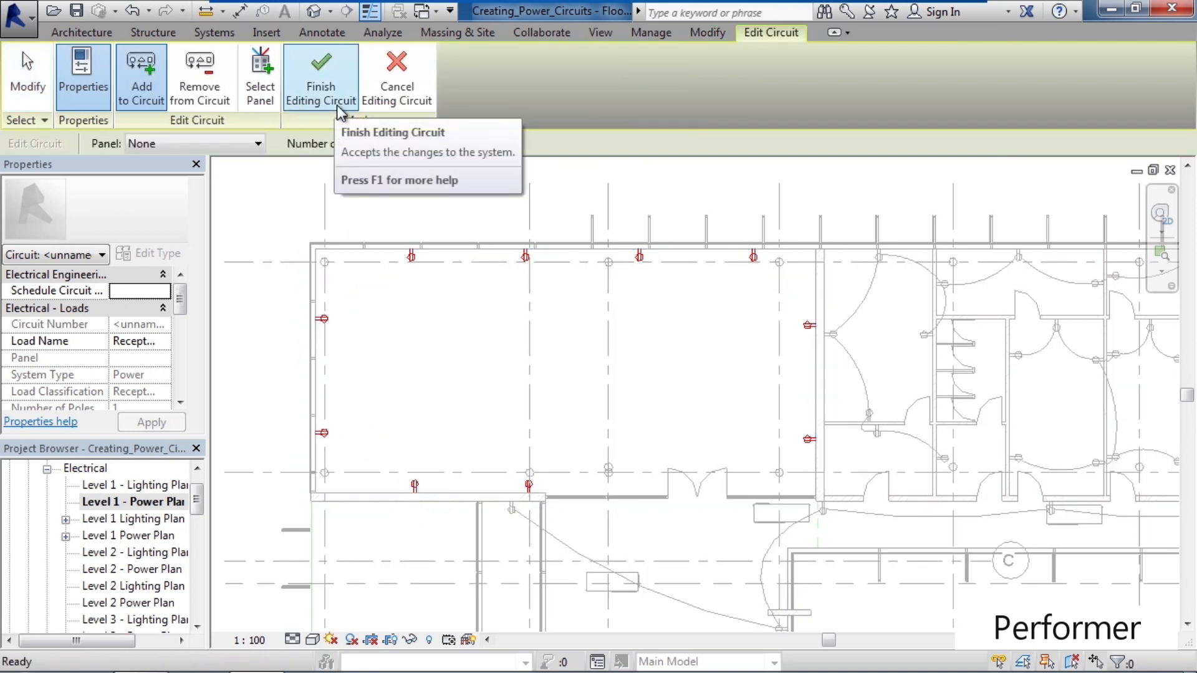
pyautogui.click(262, 146)
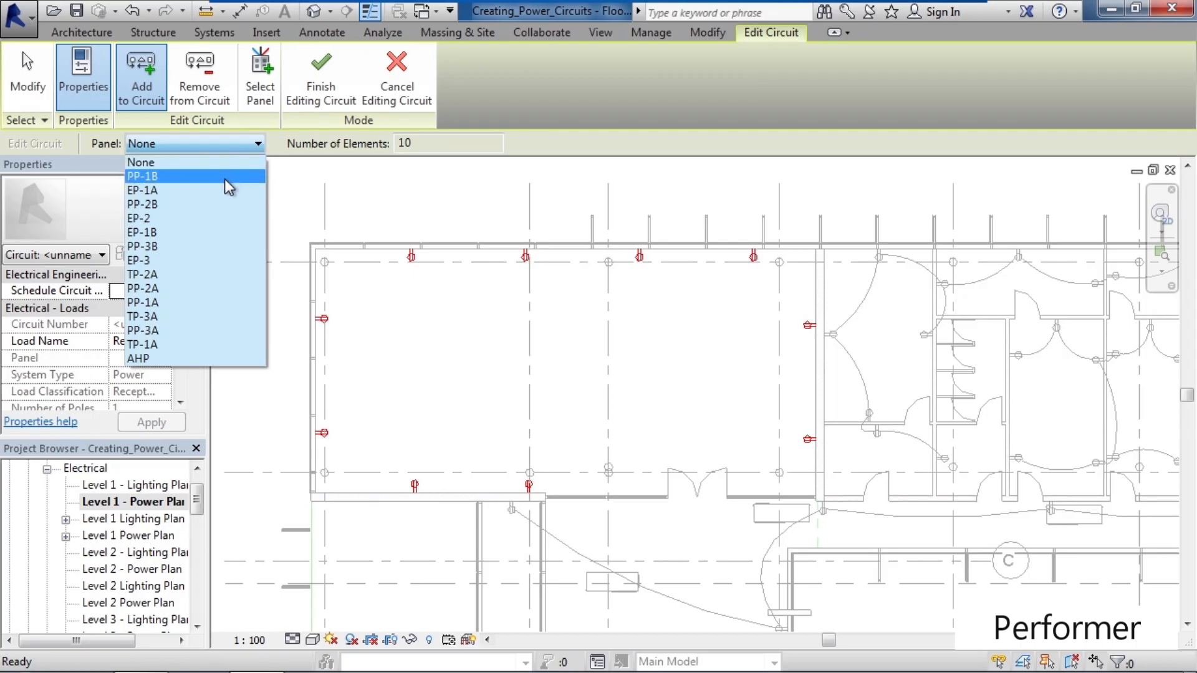
pyautogui.click(189, 206)
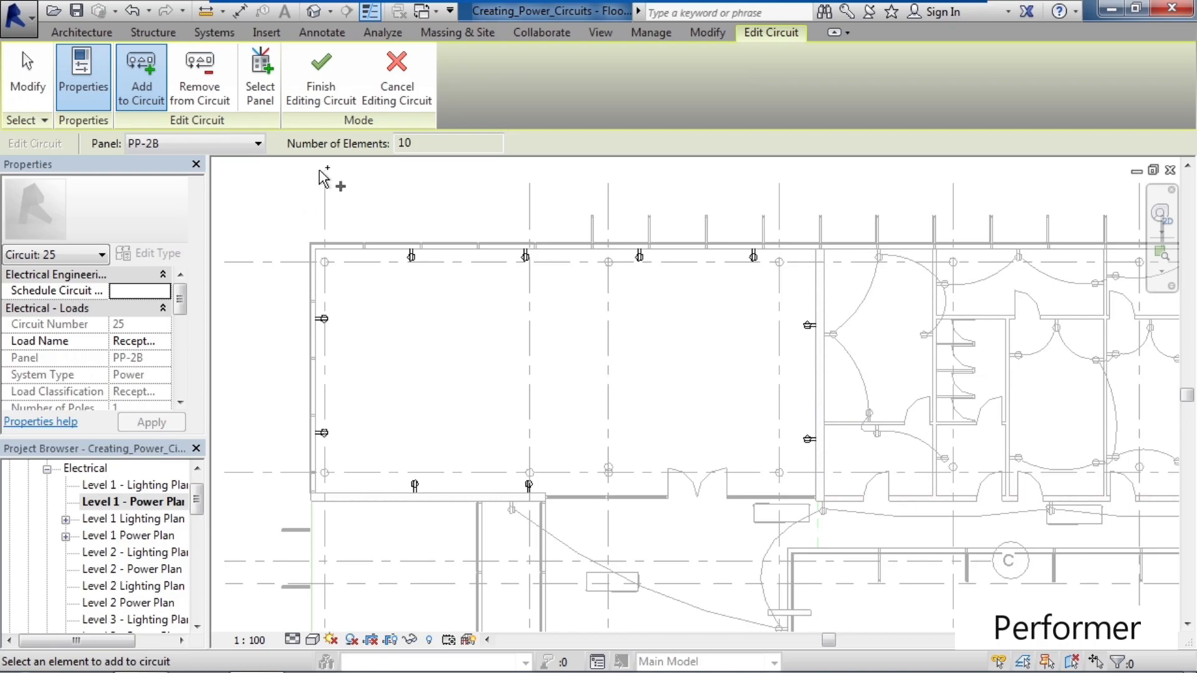
pyautogui.click(306, 104)
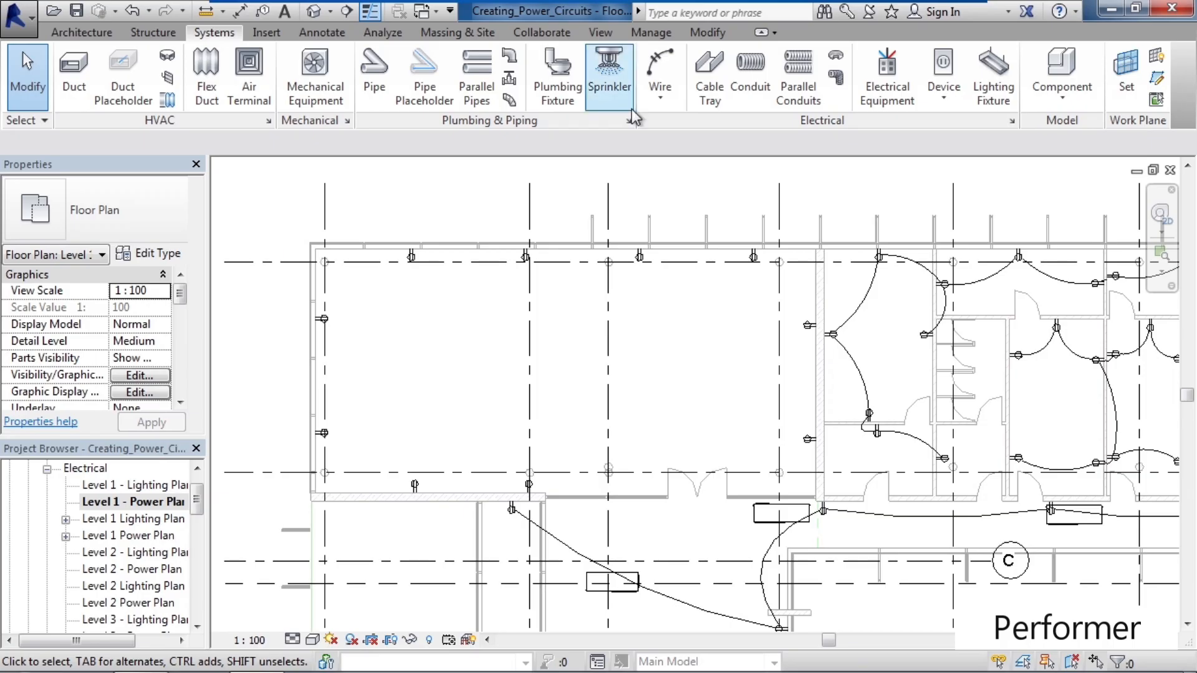
# Draw arc wires linking the large room's two bottom-wall receptacles and its two left-wall receptacles in sequence, starting from the right-hand bottom one.
pyautogui.click(660, 81)
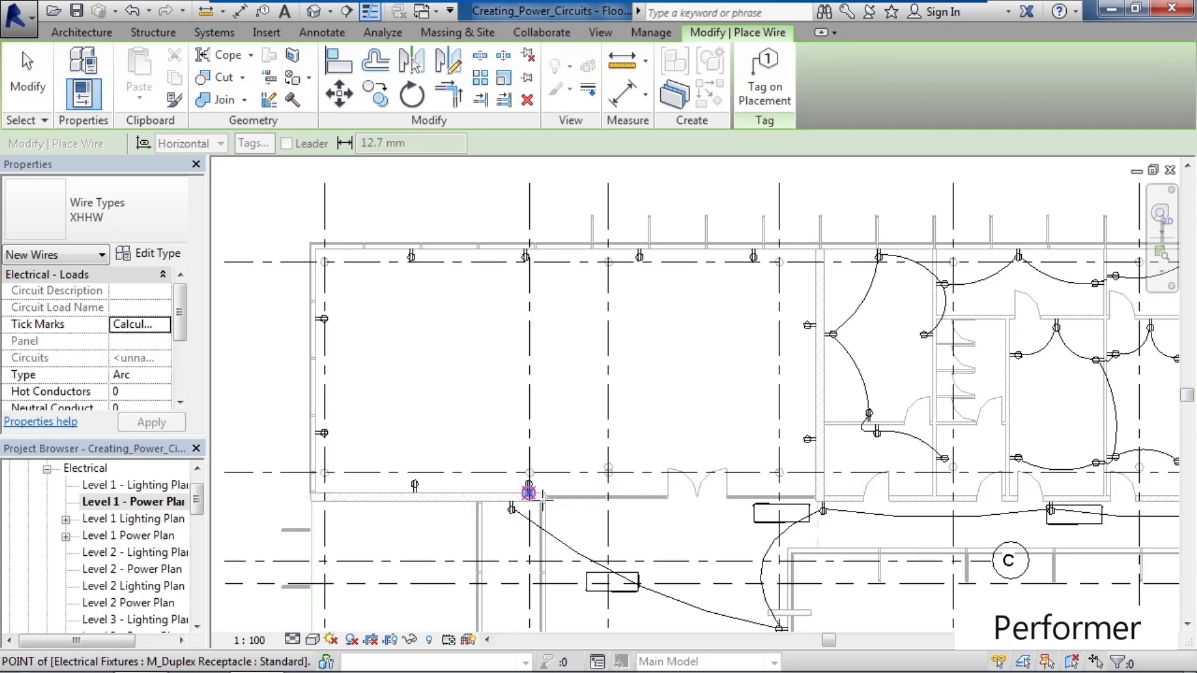
pyautogui.click(529, 493)
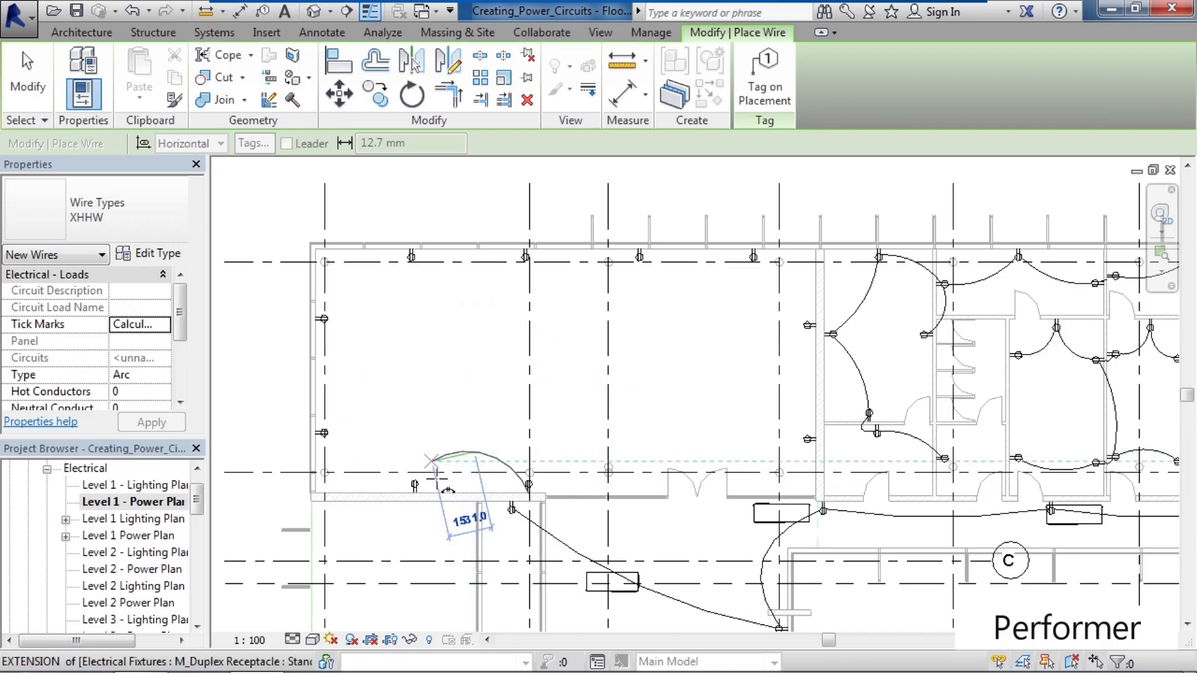
pyautogui.click(415, 492)
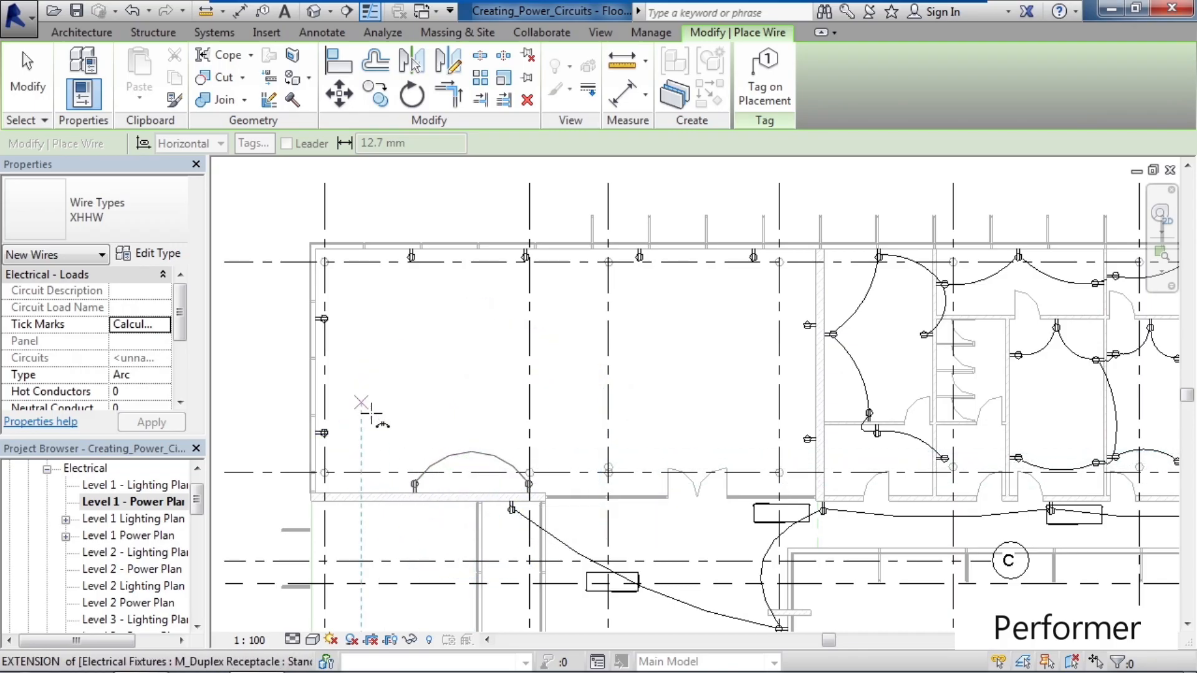
pyautogui.click(415, 488)
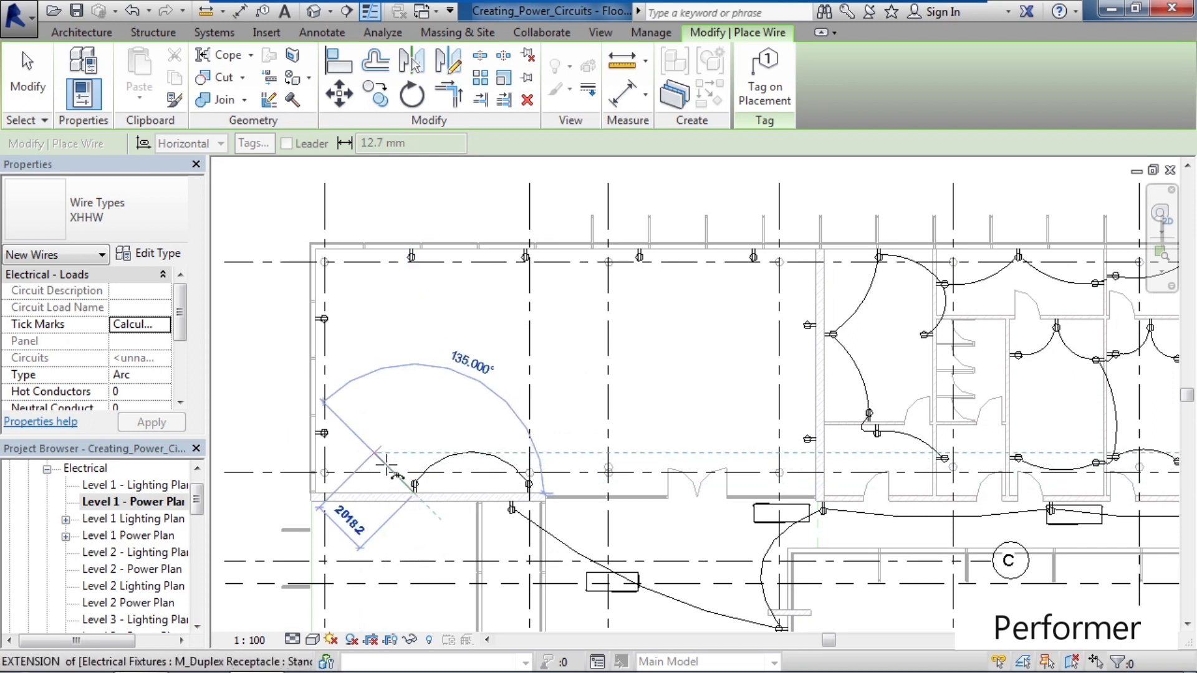
pyautogui.click(322, 443)
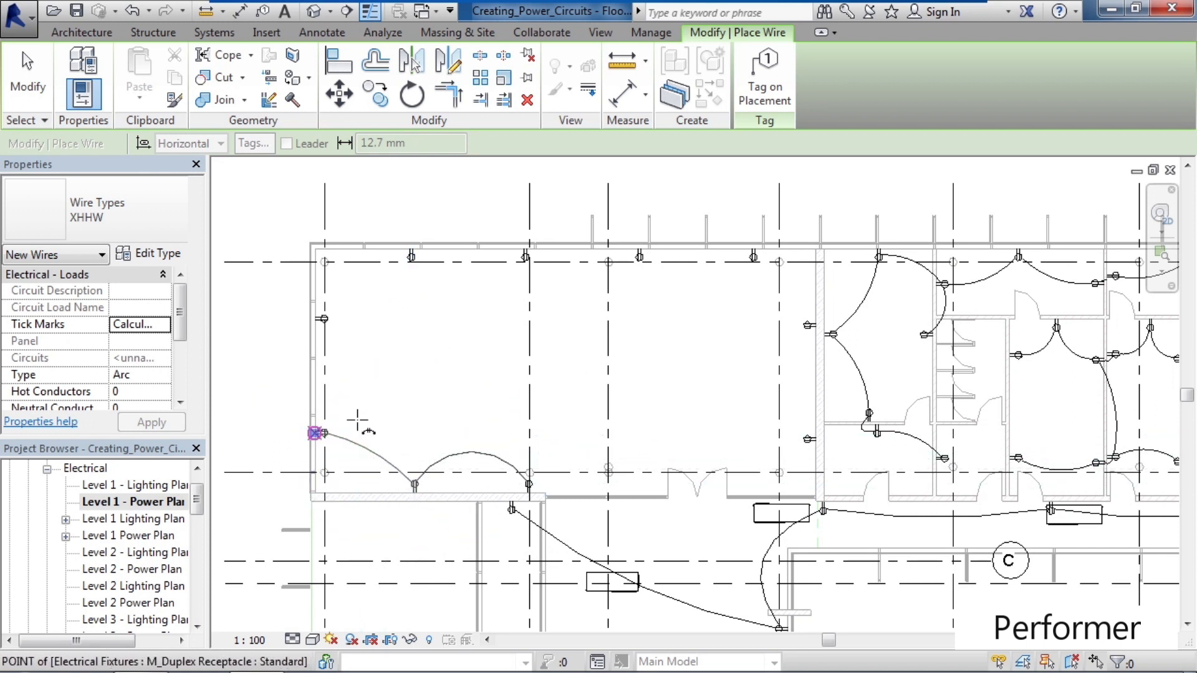
pyautogui.click(323, 444)
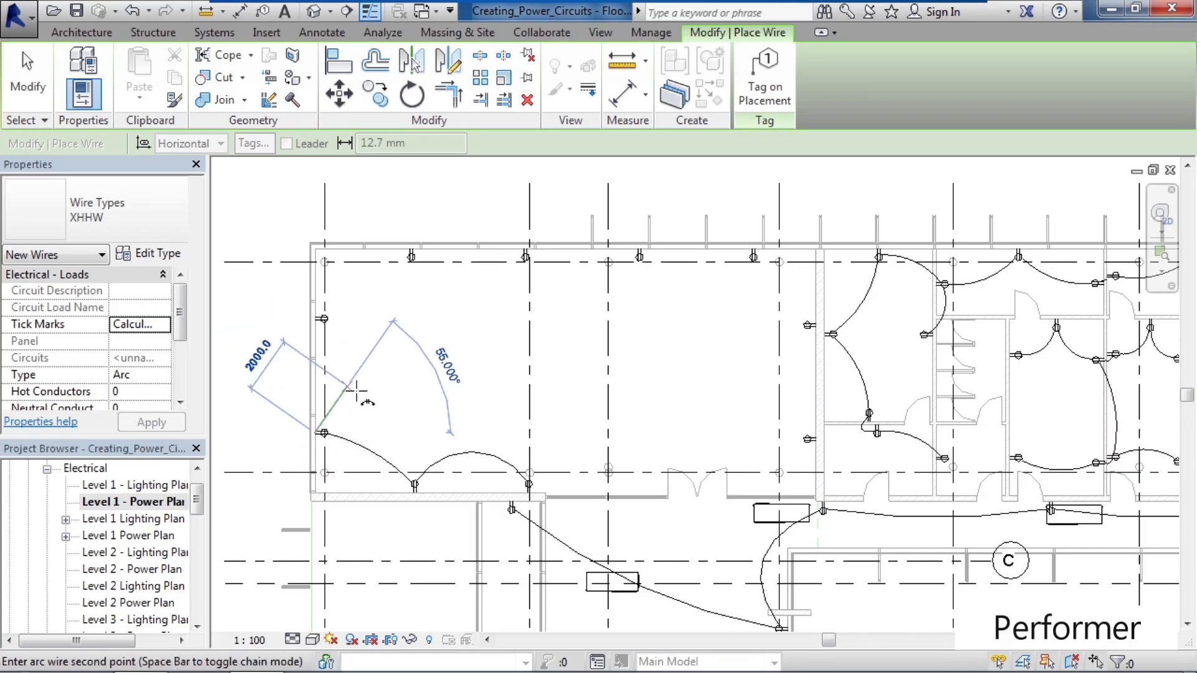
pyautogui.click(317, 319)
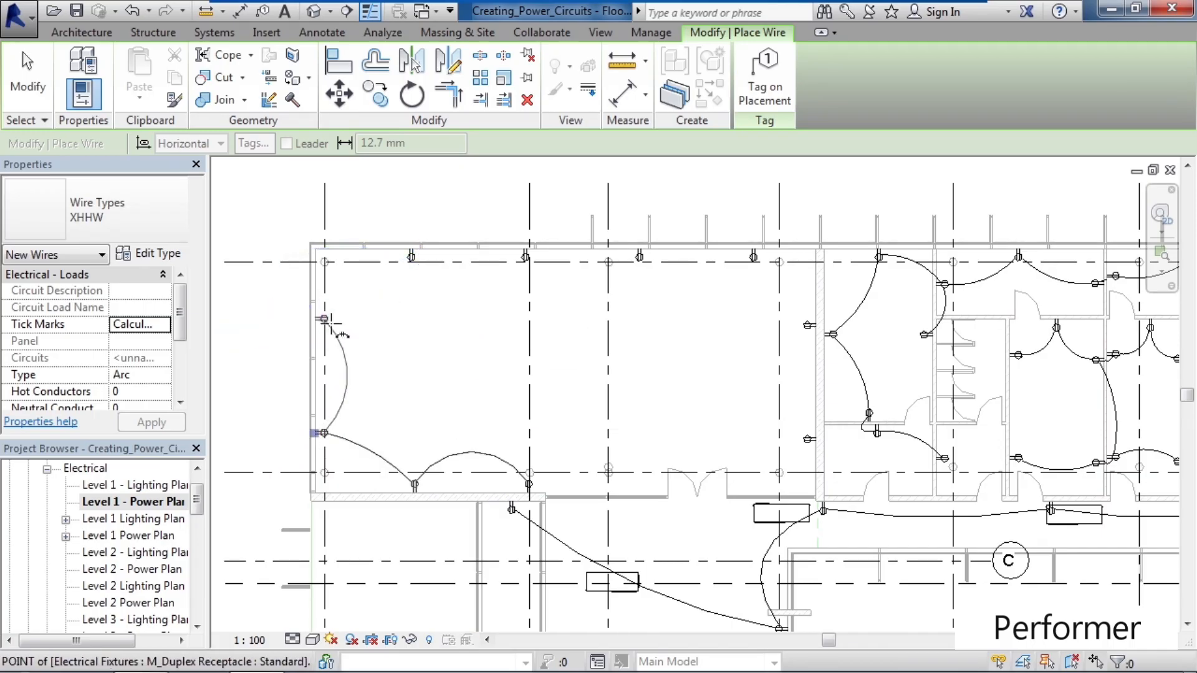
pyautogui.click(32, 88)
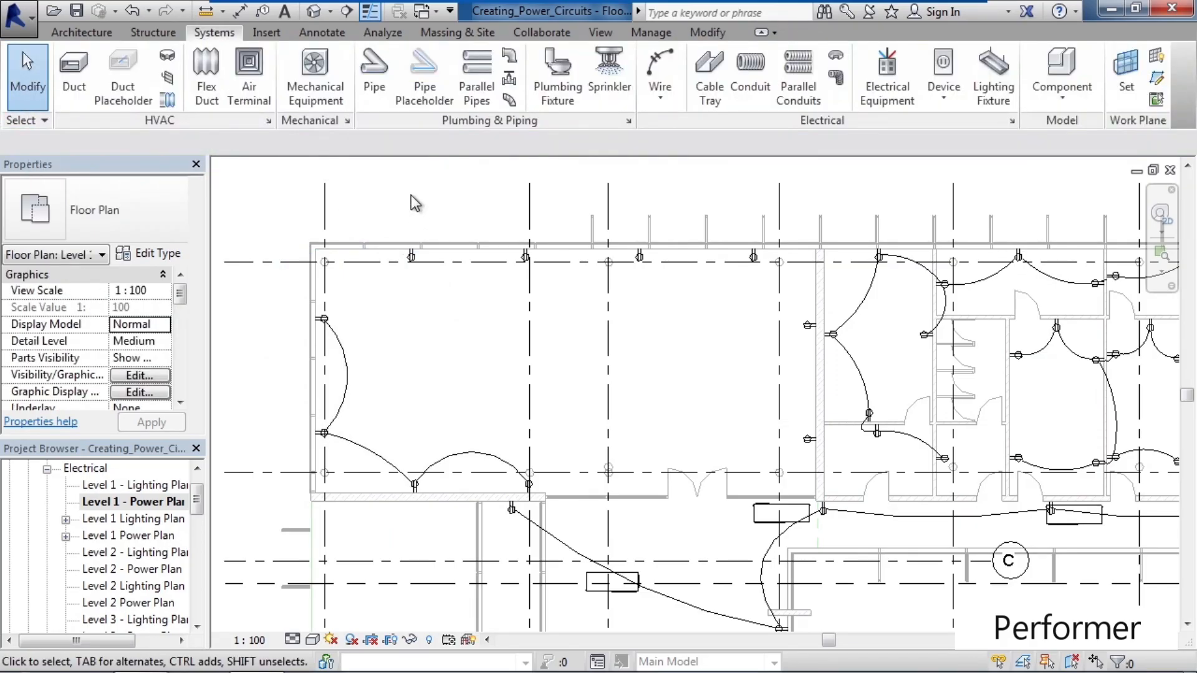
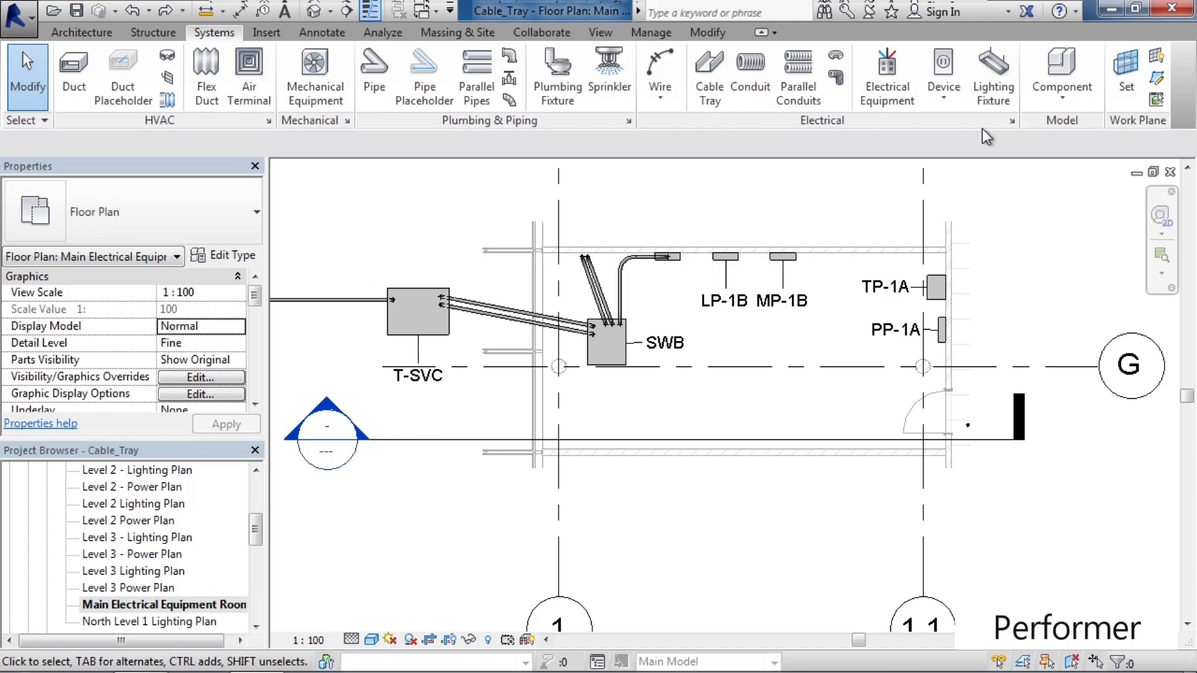
# Examine the cable tray general, rise/drop symbology and size settings in Electrical Settings, and leave without changes.
pyautogui.click(1016, 126)
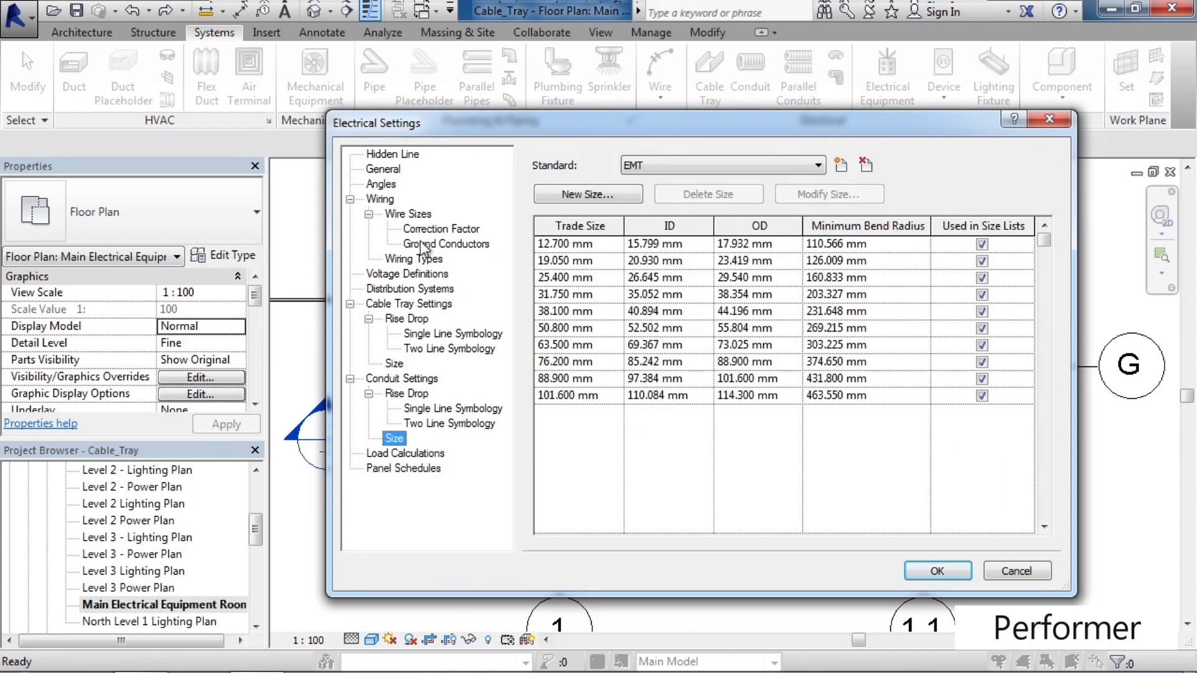
pyautogui.click(393, 306)
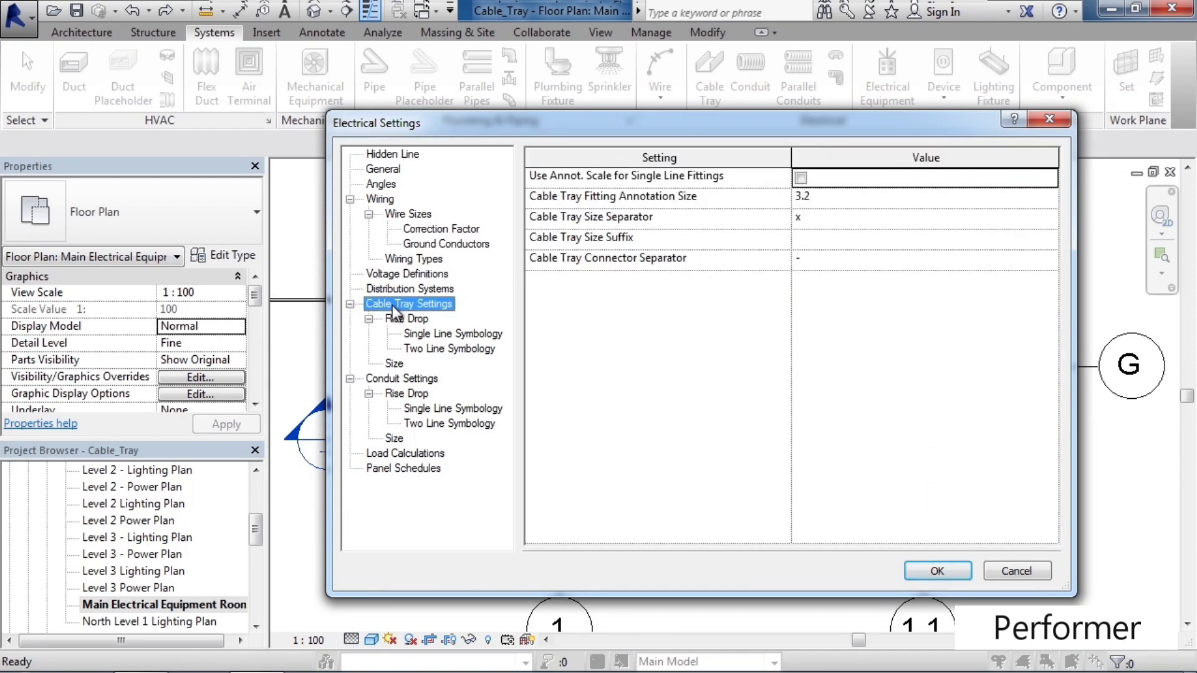
pyautogui.click(402, 319)
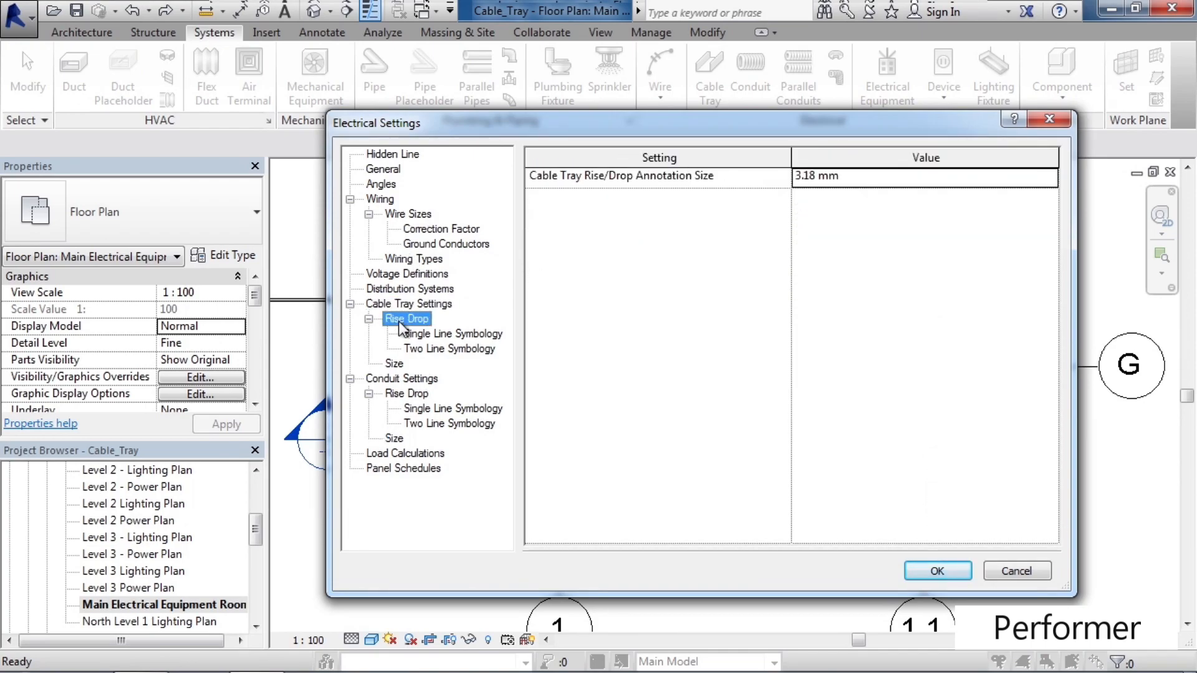
pyautogui.click(427, 338)
pyautogui.click(428, 350)
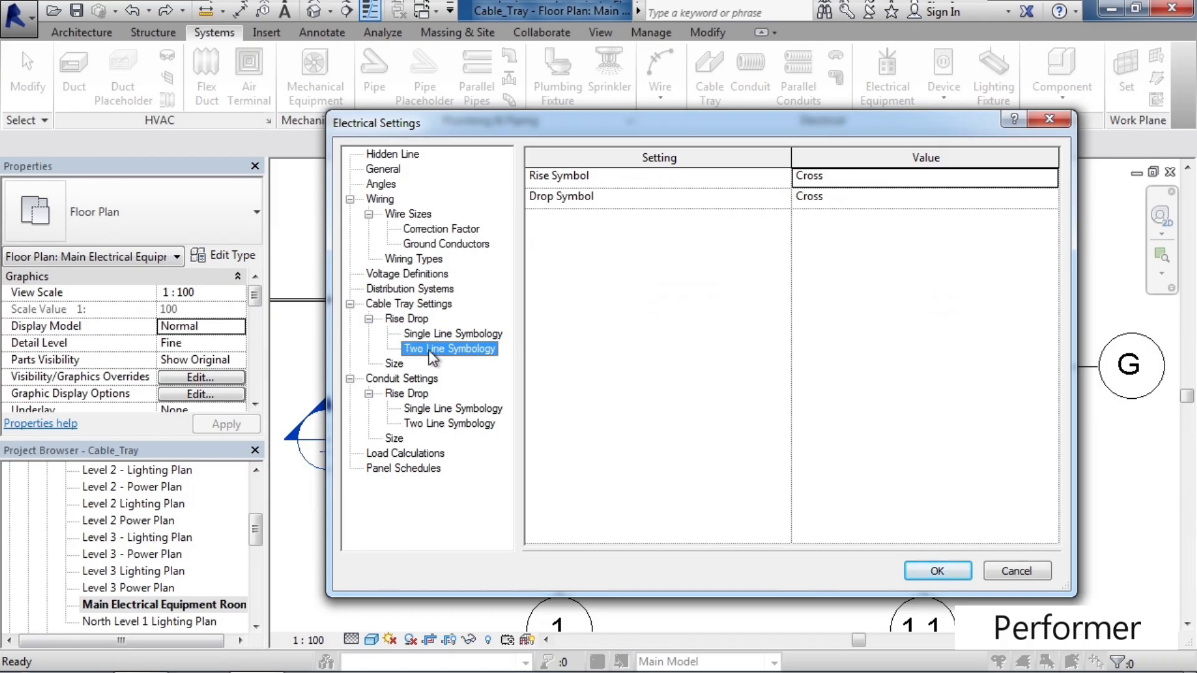
pyautogui.click(394, 365)
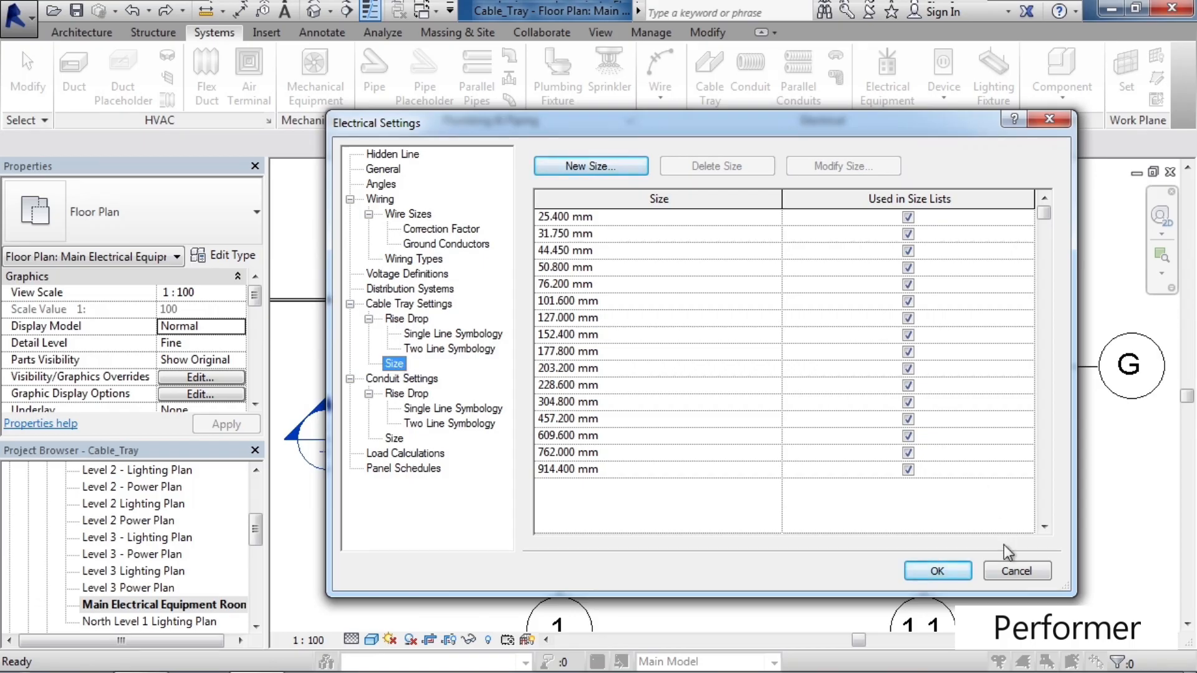
pyautogui.click(1023, 572)
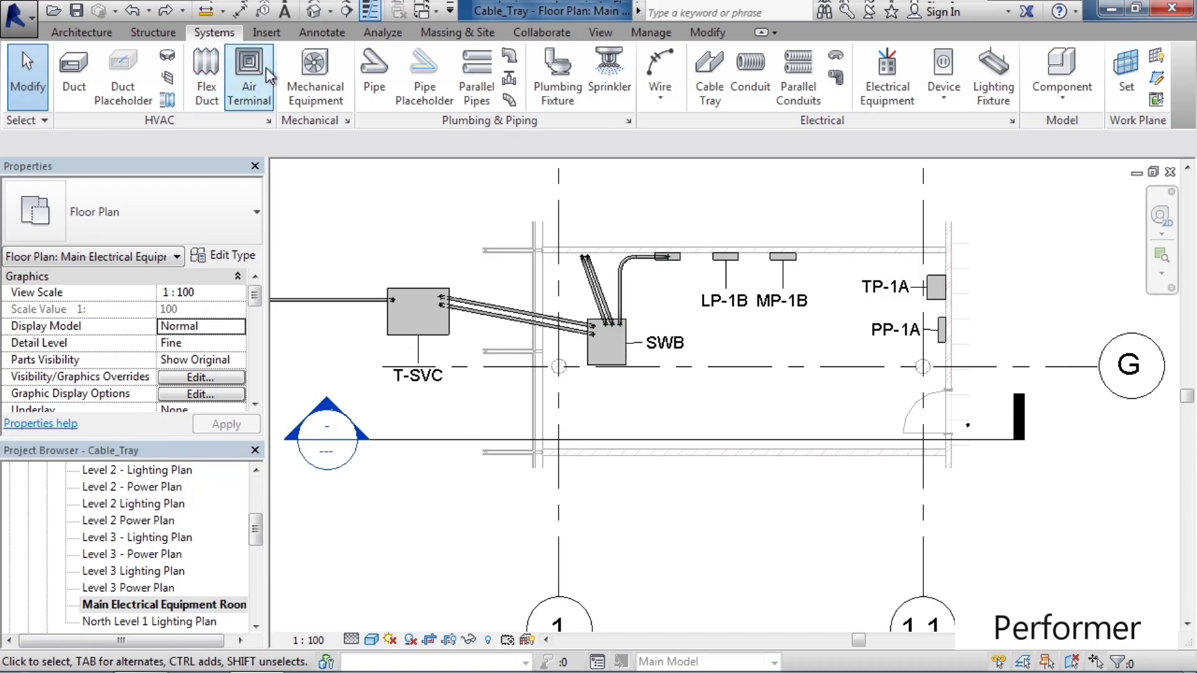
# Draw a 305 x 102 mm Channel Cable Tray at 2743.2 mm offset from the curtain wall below SWB to beyond MP-1B, turning up to the top wall.
pyautogui.click(710, 87)
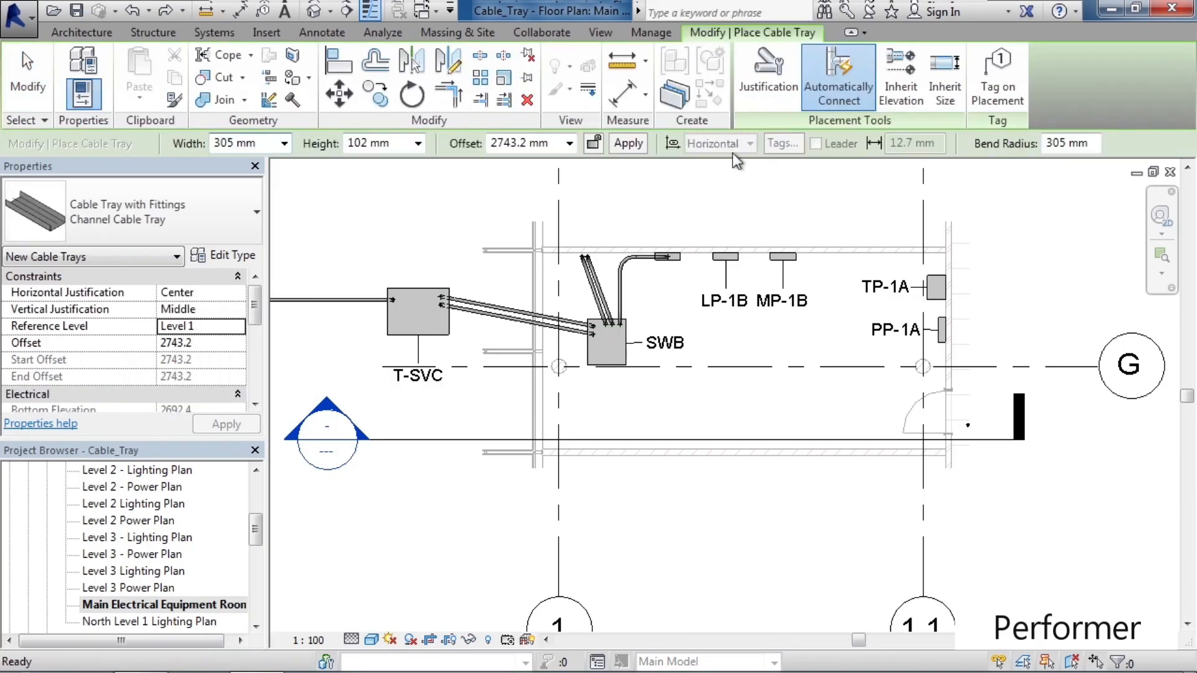
pyautogui.click(252, 216)
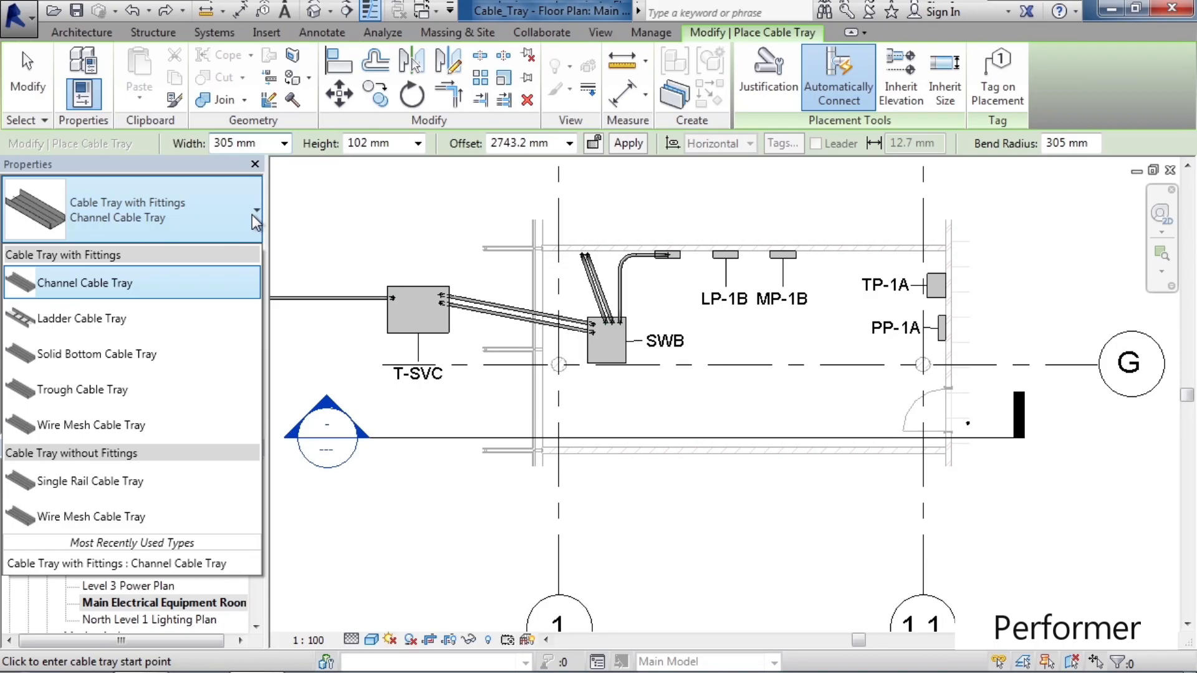
pyautogui.click(252, 214)
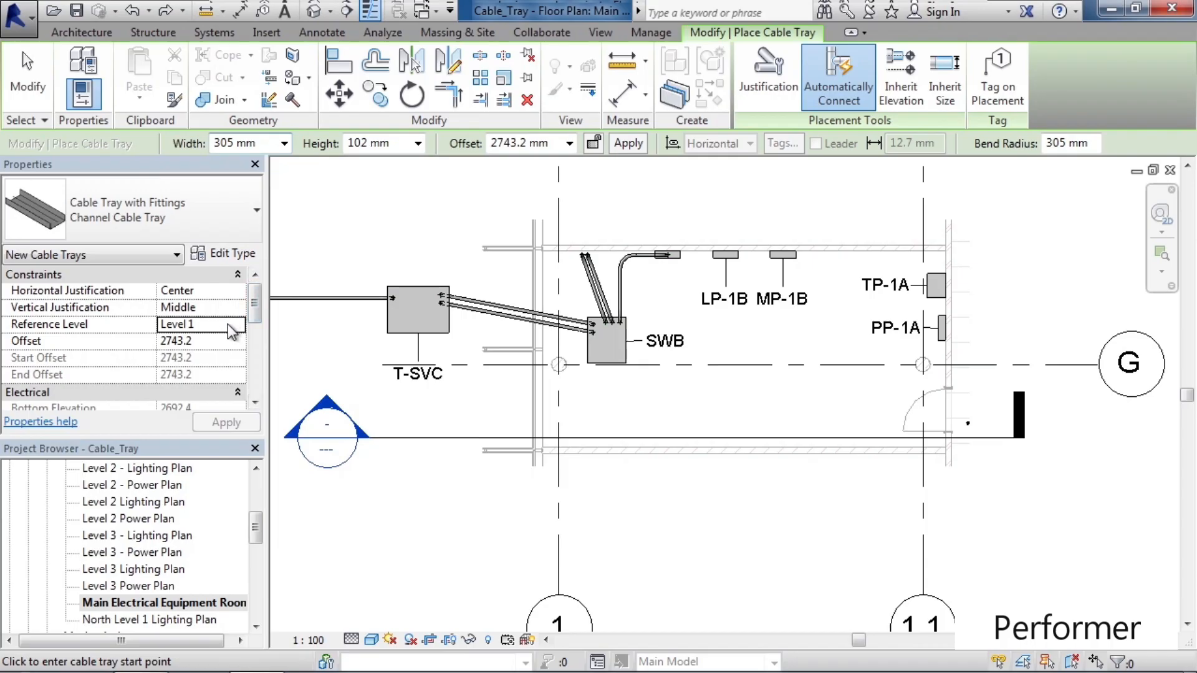
pyautogui.moveTo(257, 303)
pyautogui.mouseDown()
pyautogui.moveTo(258, 374)
pyautogui.moveTo(256, 298)
pyautogui.mouseUp()
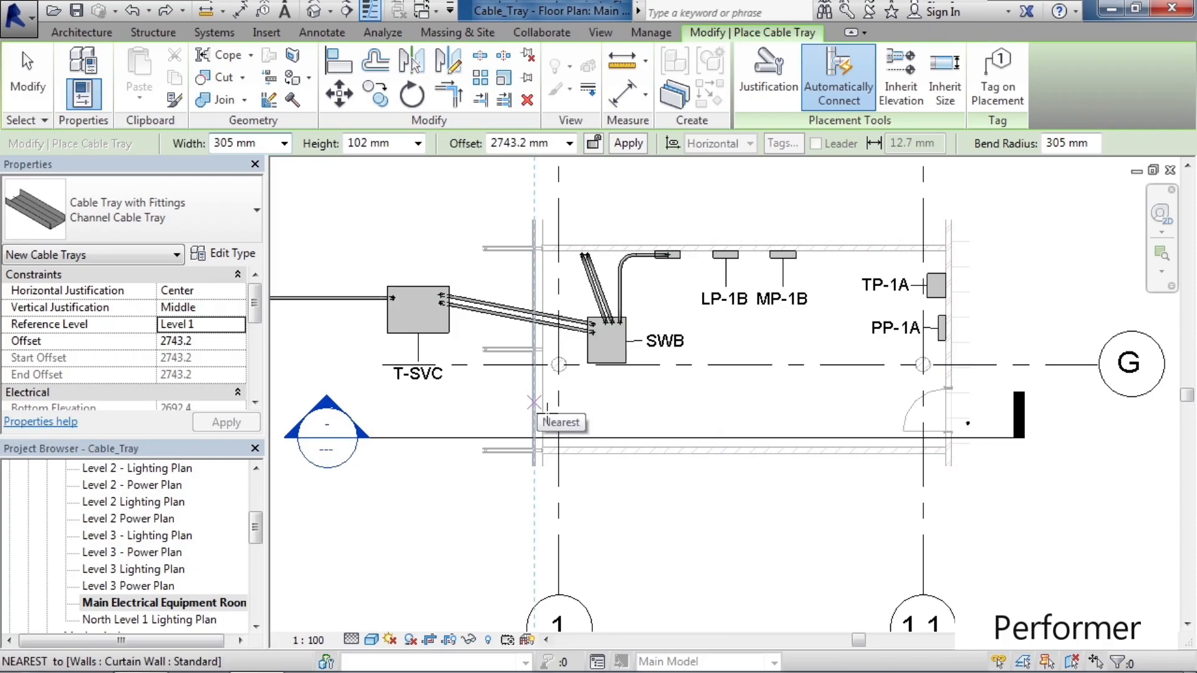
pyautogui.click(534, 402)
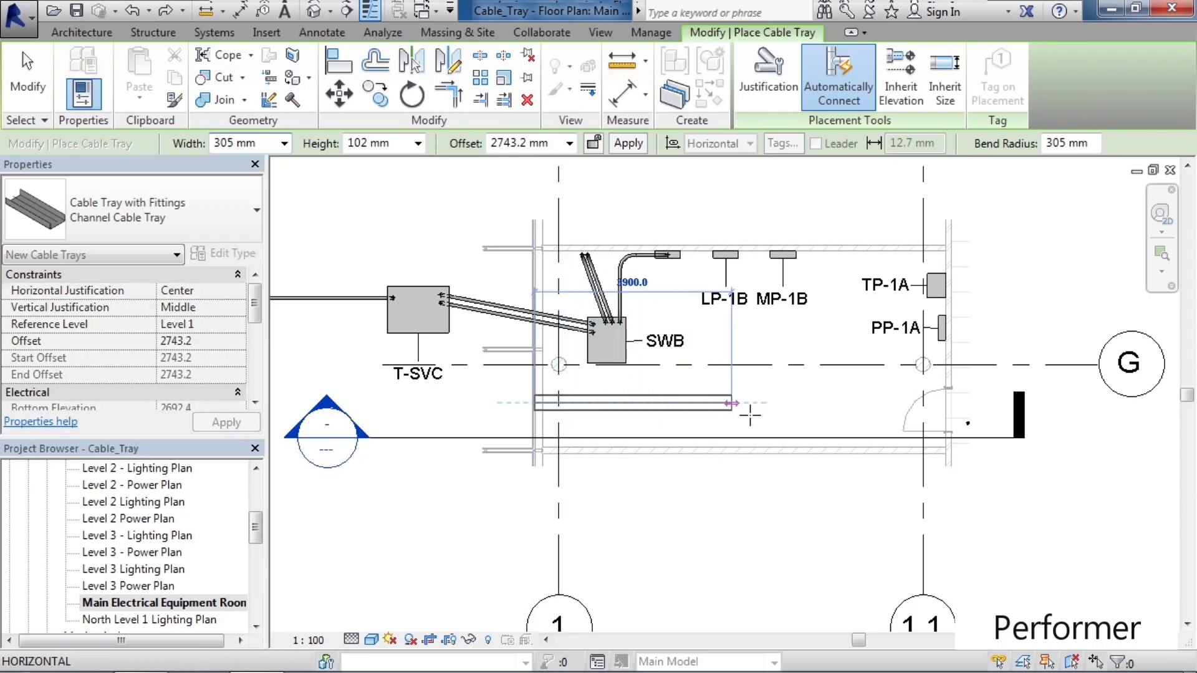
pyautogui.click(843, 405)
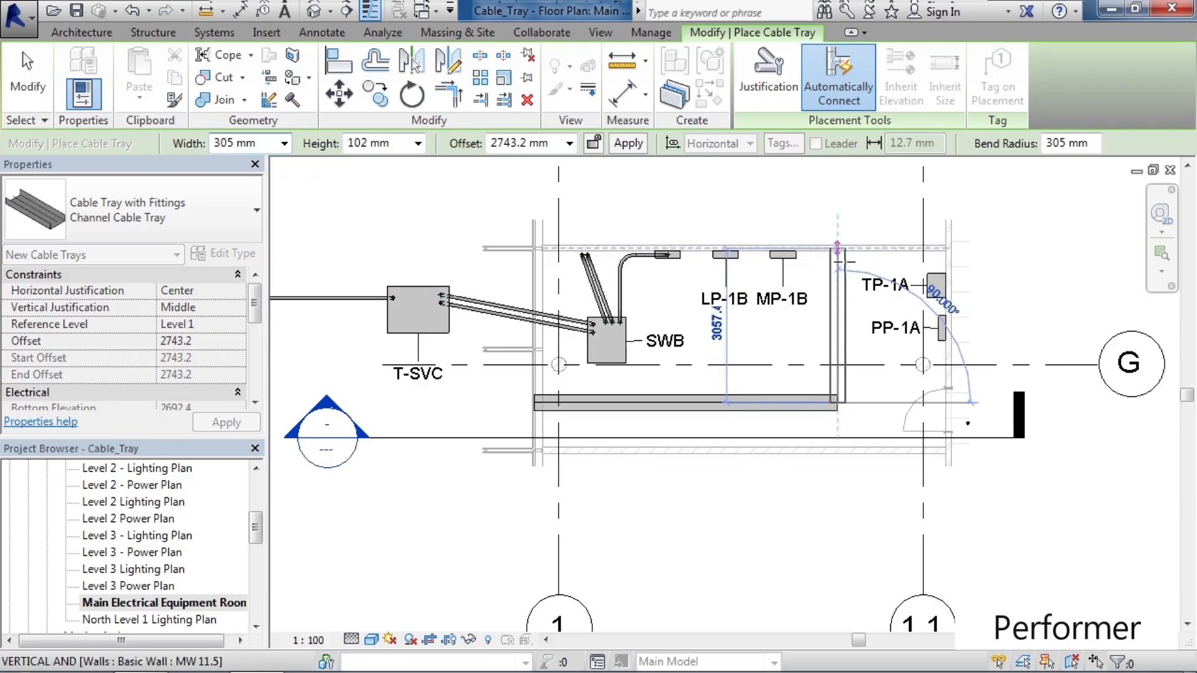
pyautogui.click(839, 251)
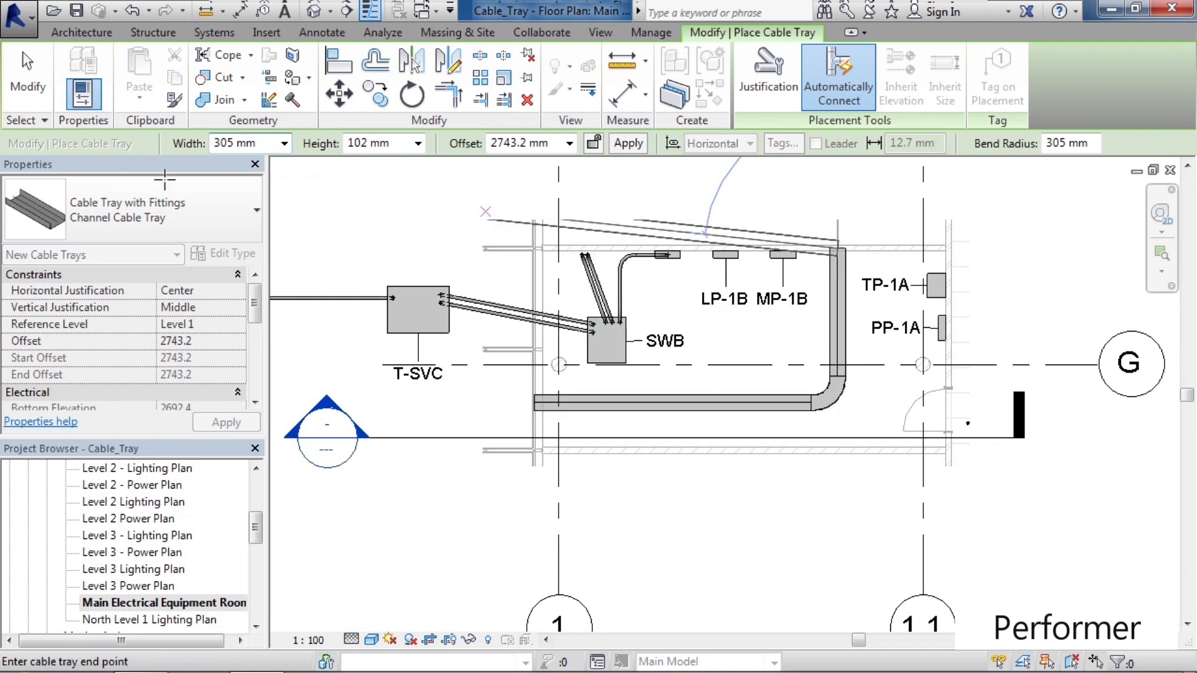
pyautogui.click(28, 75)
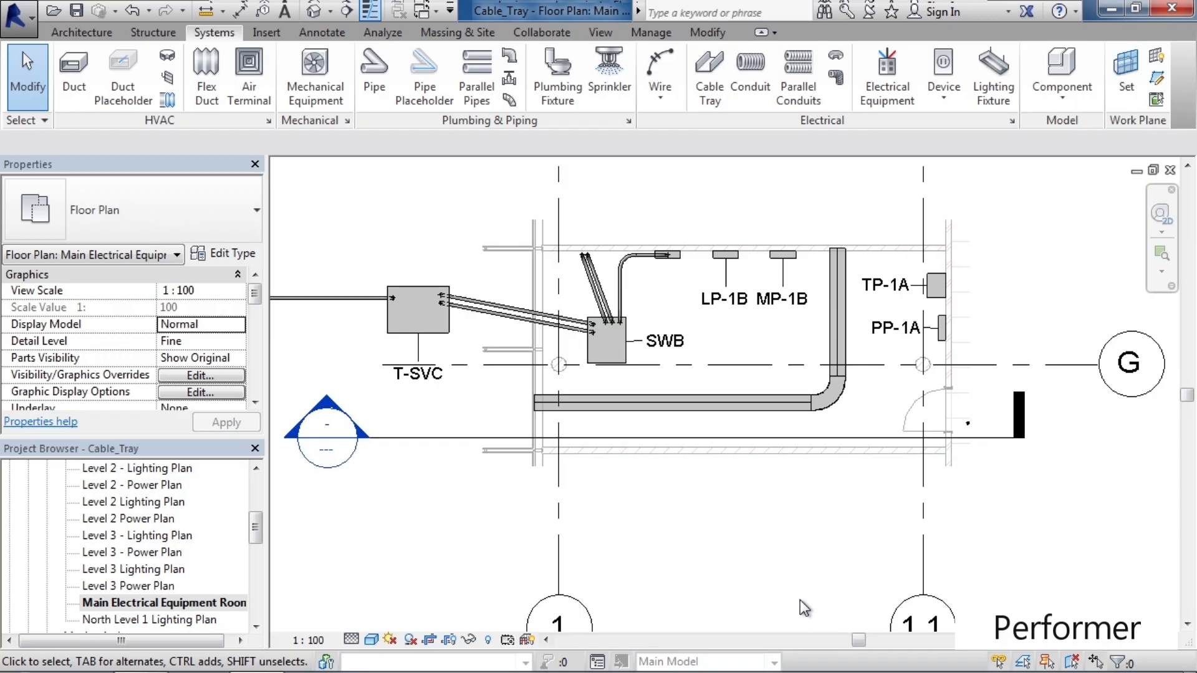
# Inspect the instance properties and the type's bend multiplier and fittings for the horizontal cable tray run.
pyautogui.click(668, 405)
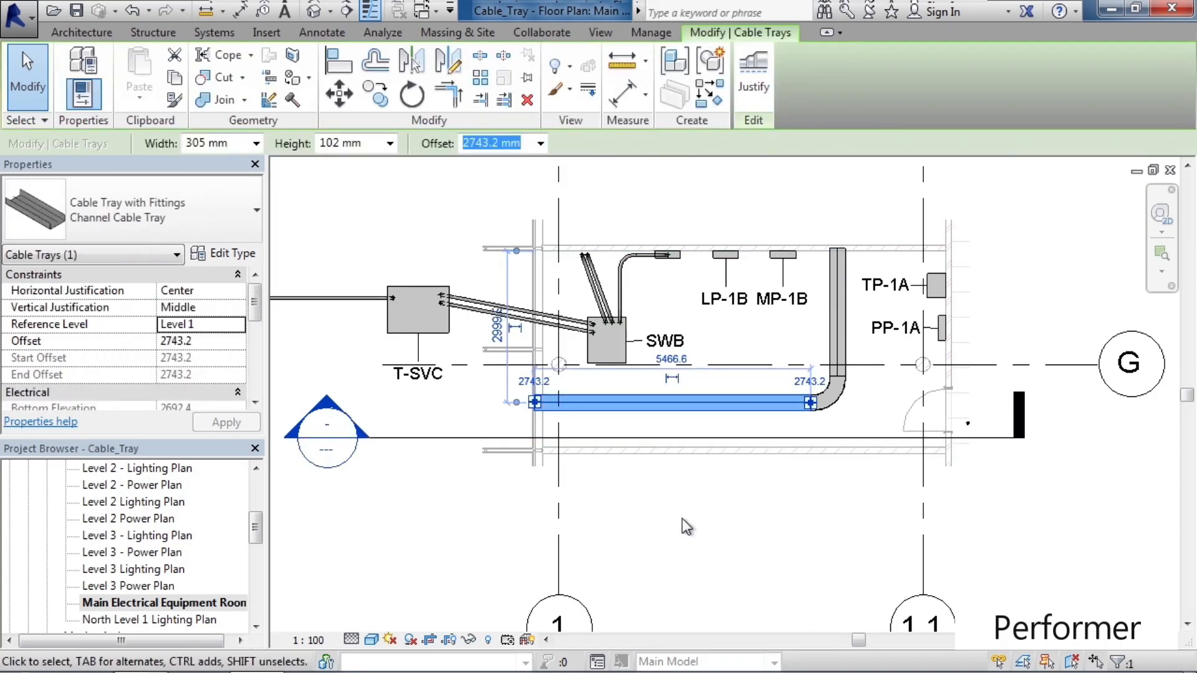
pyautogui.click(256, 305)
pyautogui.moveTo(257, 305)
pyautogui.mouseDown()
pyautogui.moveTo(256, 374)
pyautogui.moveTo(259, 294)
pyautogui.mouseUp()
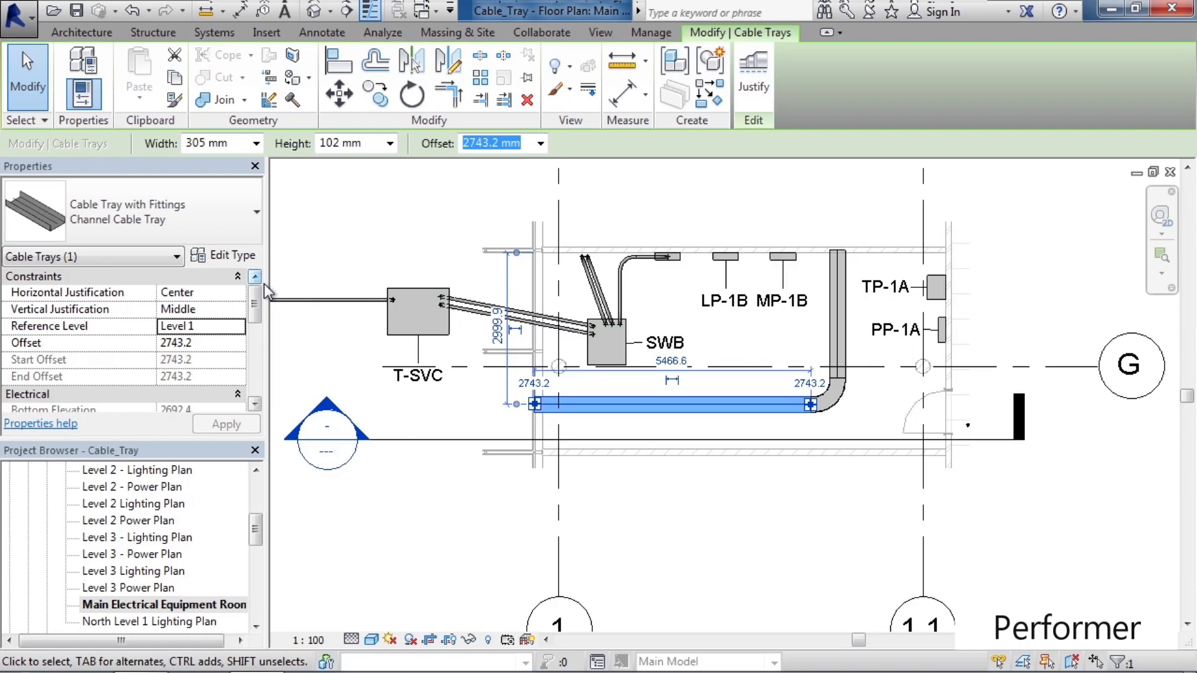
pyautogui.click(225, 257)
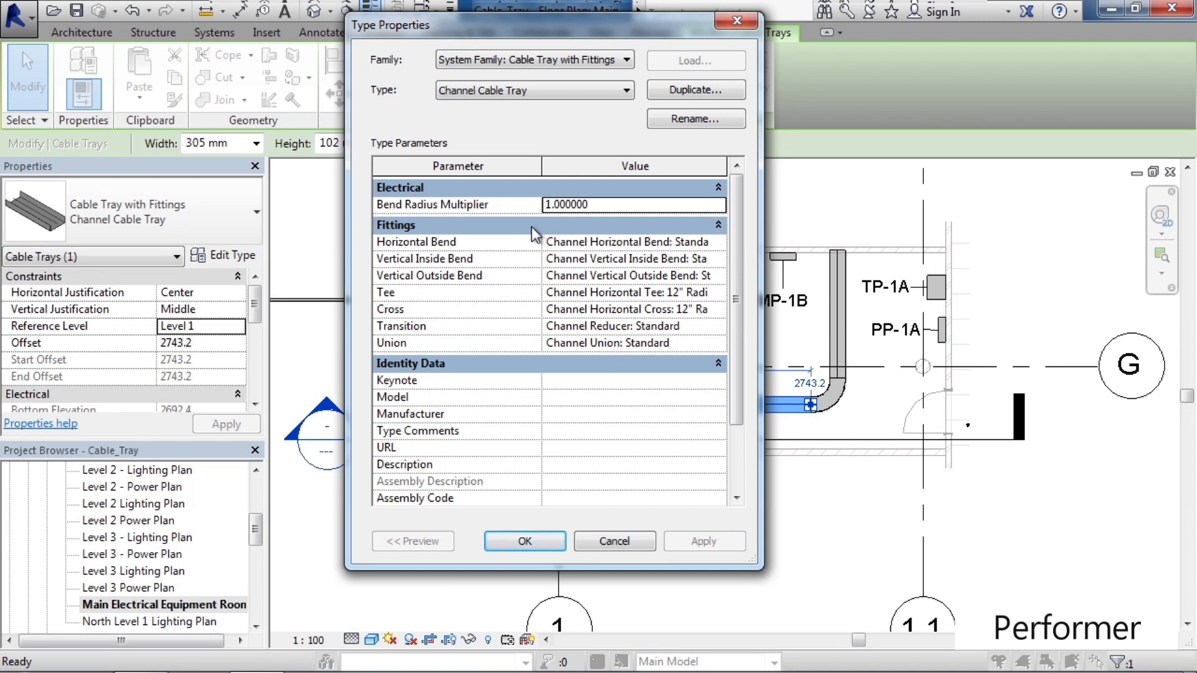
pyautogui.click(554, 540)
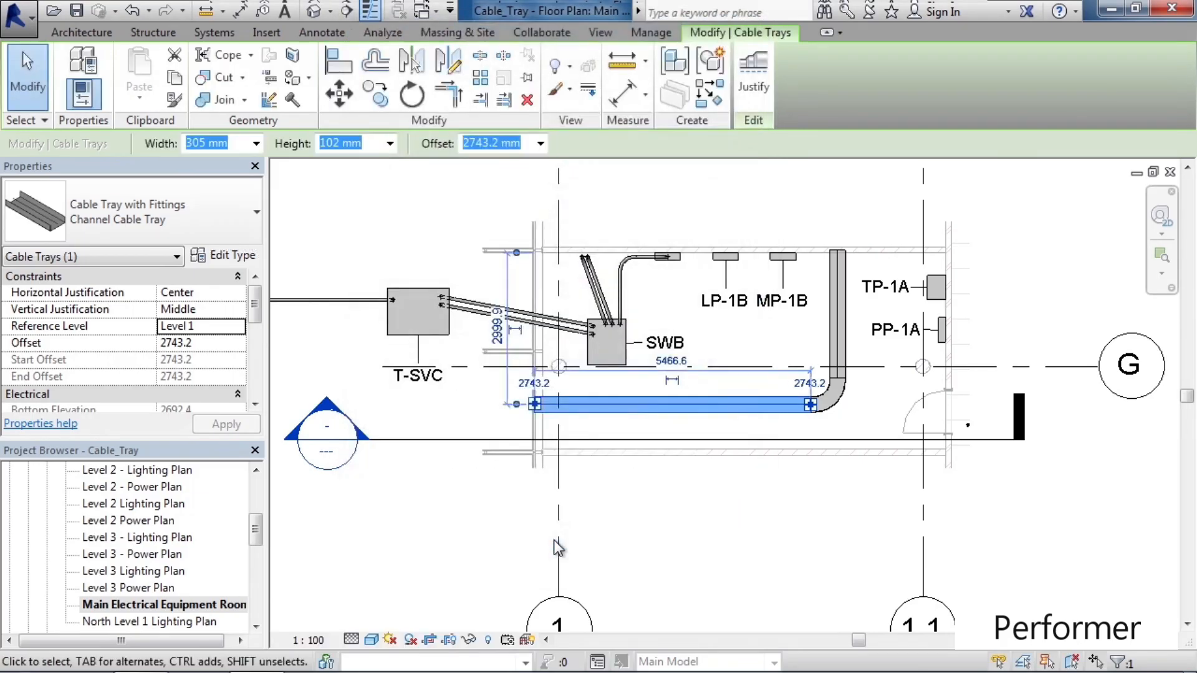
pyautogui.click(732, 504)
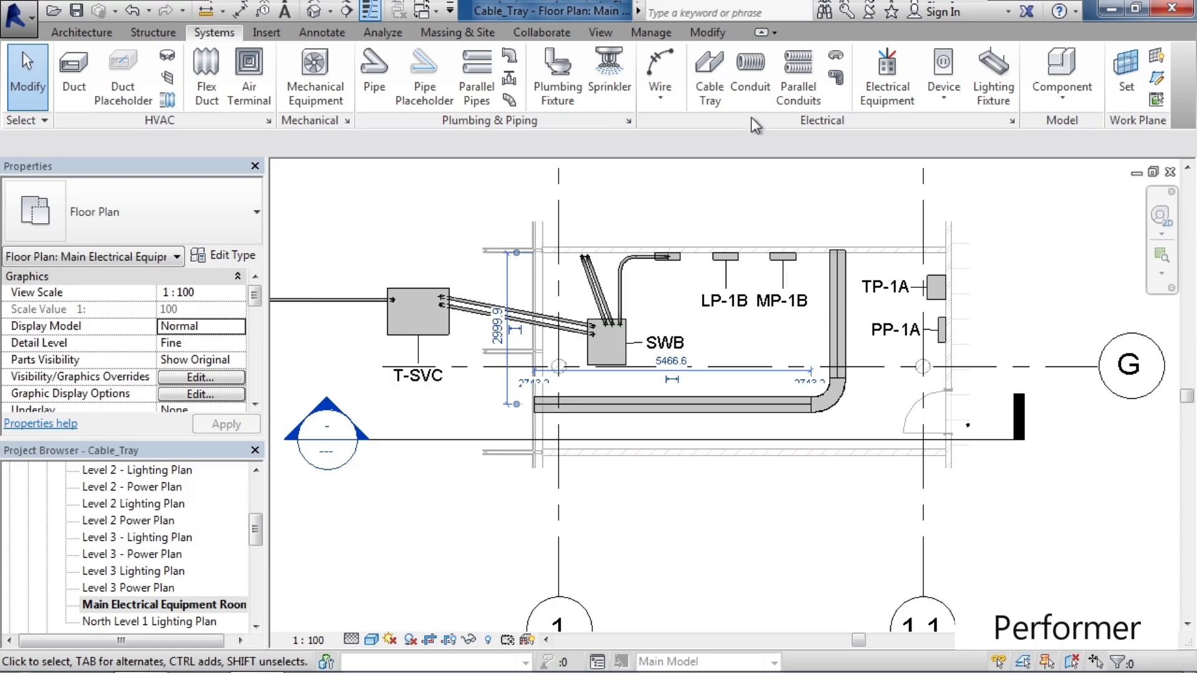
# Draw a vertical 51 mm RNC Sch 80 conduit without fittings at -1177.7 mm offset from below the bottom wall to the horizontal cable tray, and check the connection.
pyautogui.click(749, 99)
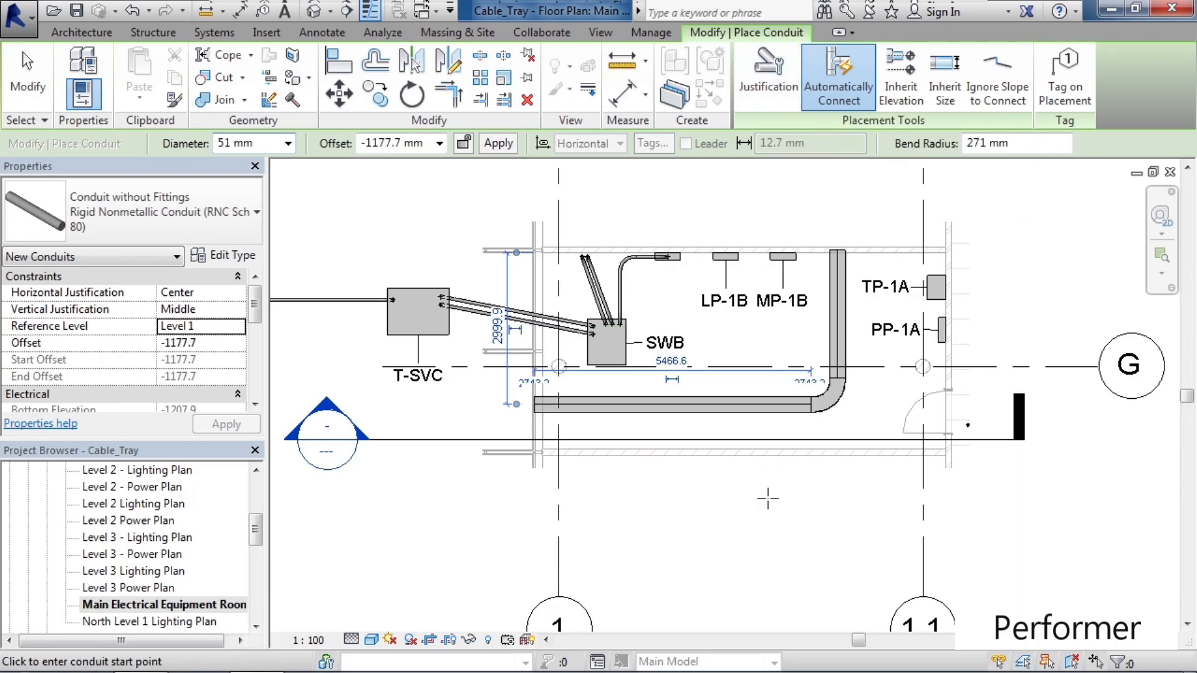
pyautogui.click(756, 519)
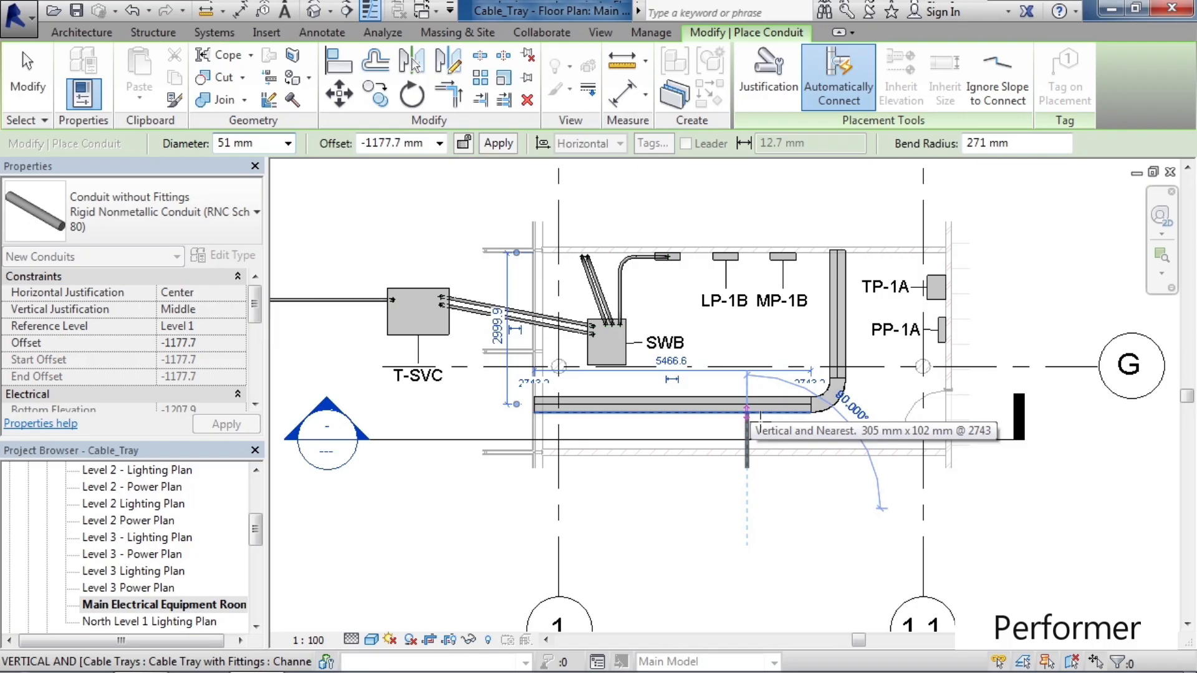
pyautogui.click(747, 414)
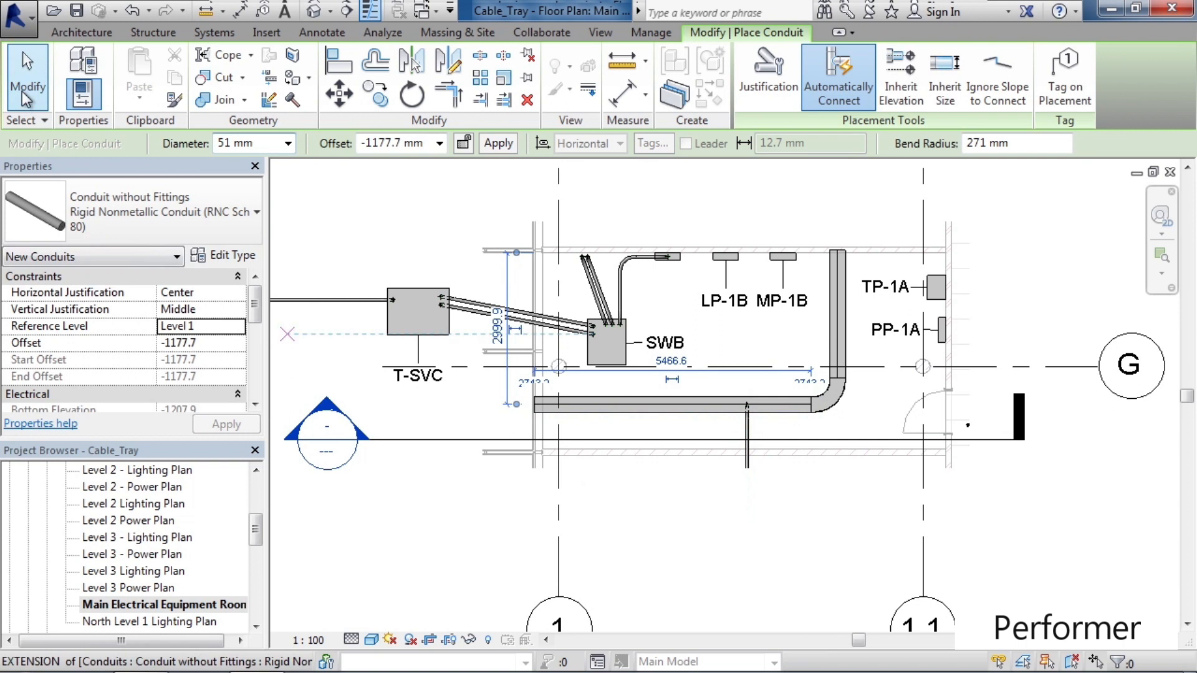
pyautogui.click(27, 72)
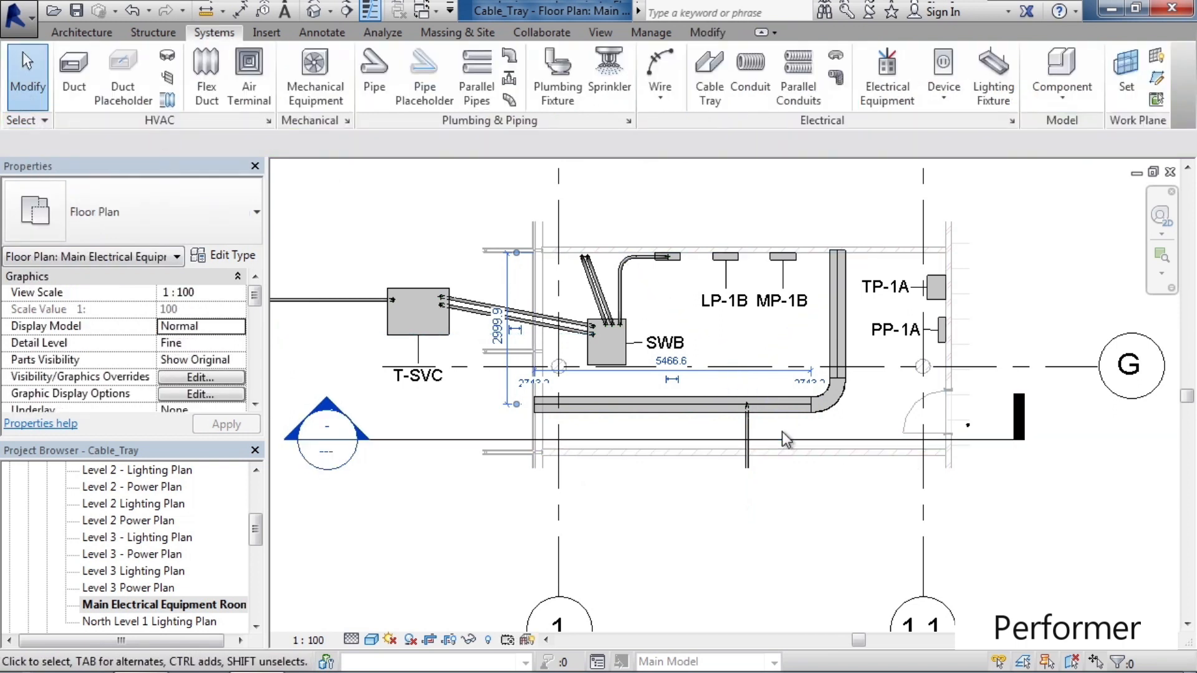
pyautogui.scroll(4, 755, 421)
pyautogui.scroll(4, 755, 420)
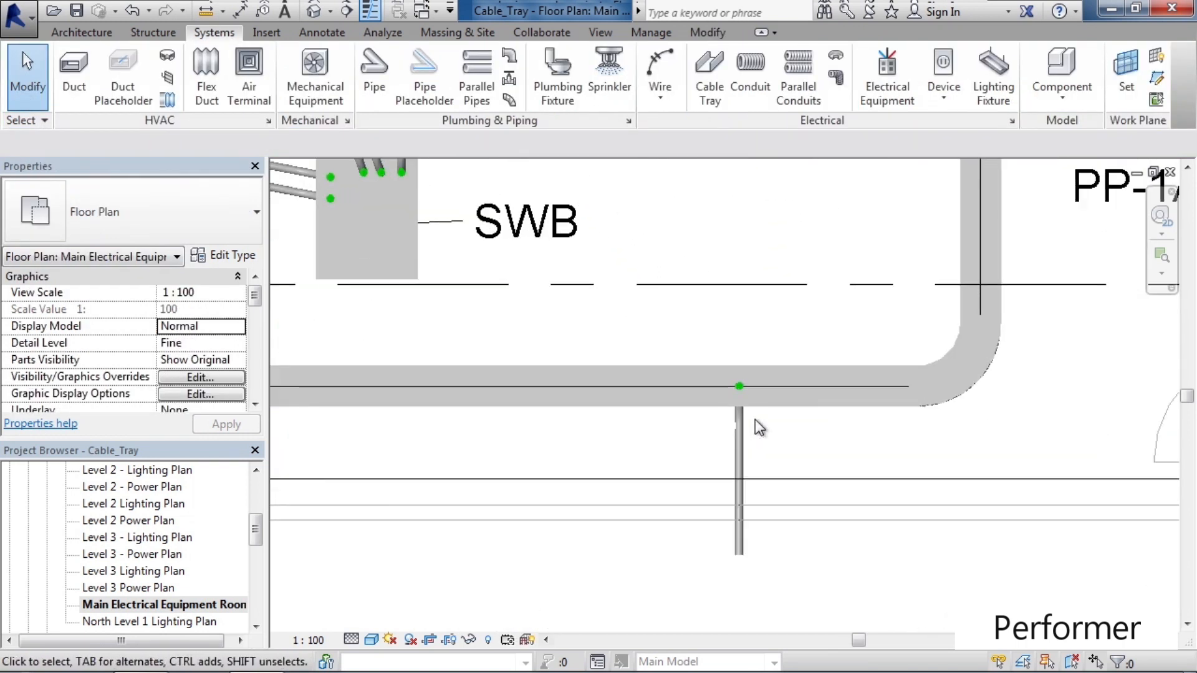
pyautogui.scroll(2, 757, 420)
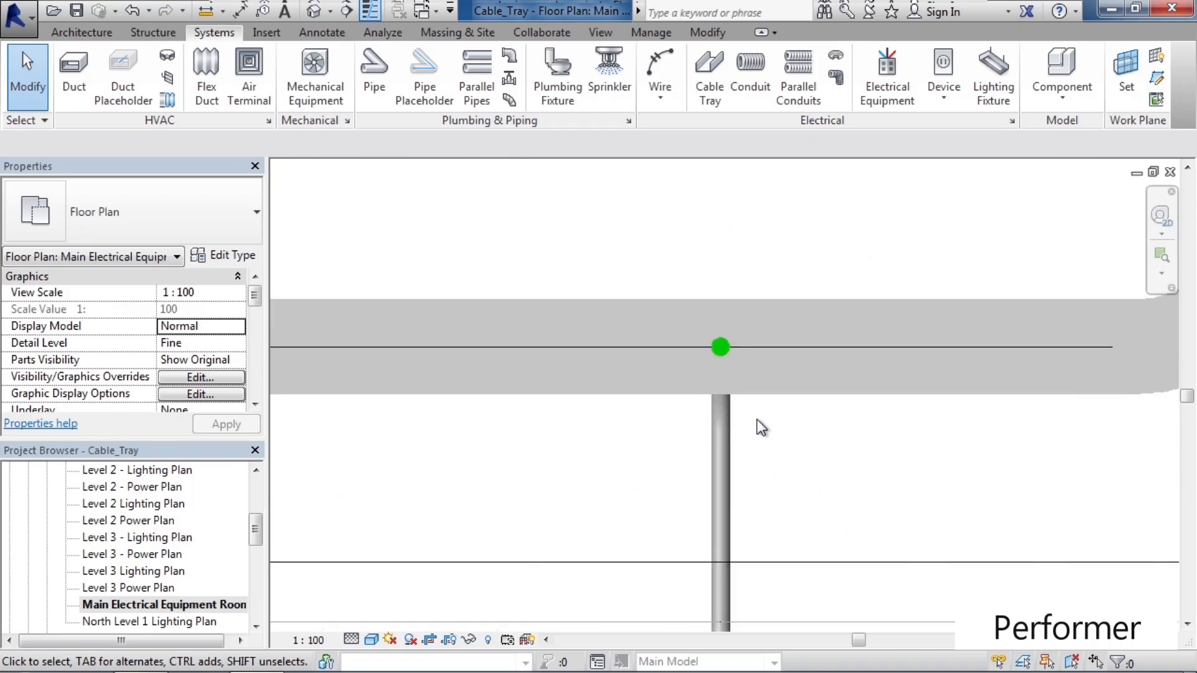
pyautogui.scroll(-4, 757, 420)
pyautogui.scroll(-3, 757, 421)
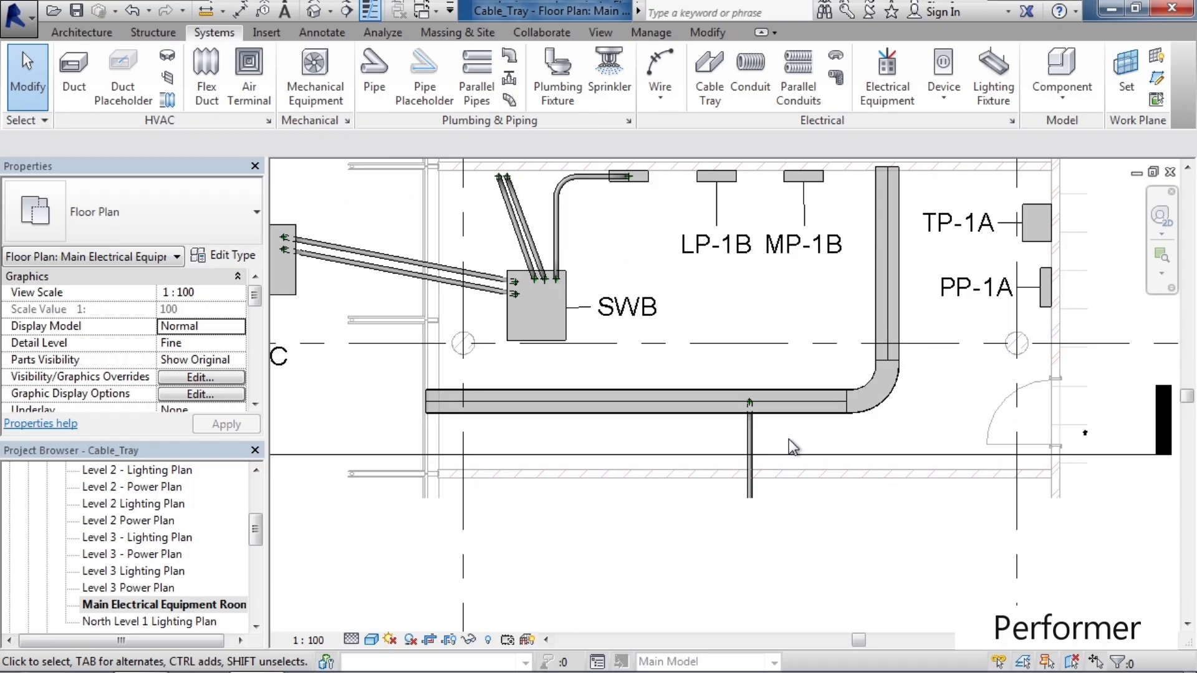
pyautogui.scroll(-3, 788, 440)
pyautogui.scroll(3, 767, 412)
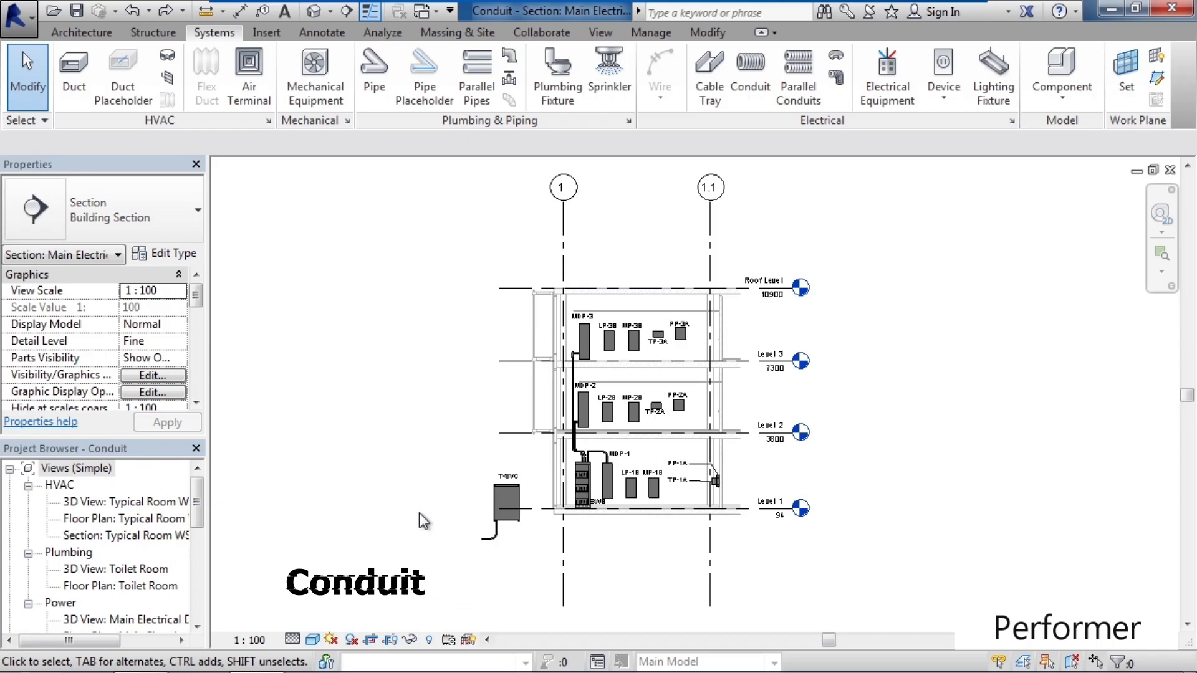
# Examine the conduit general, rise/drop symbology and size settings in Electrical Settings, including the RNC Schedule80 sizes, and leave without changes.
pyautogui.scroll(5, 557, 538)
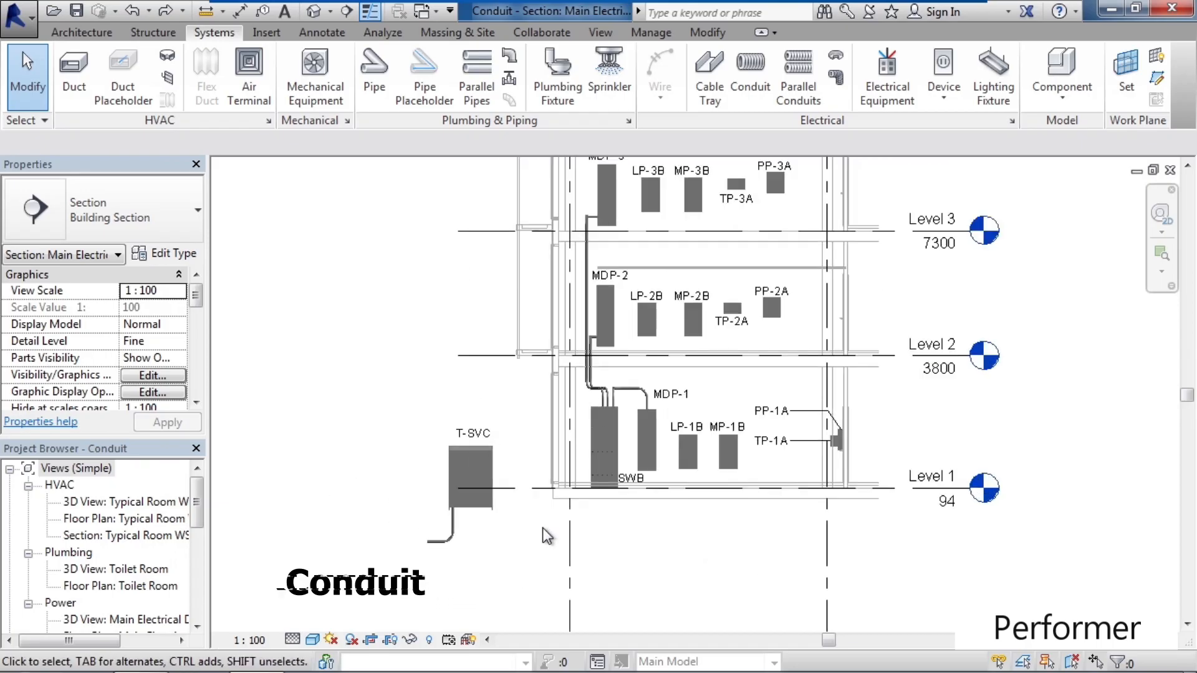
pyautogui.scroll(2, 511, 511)
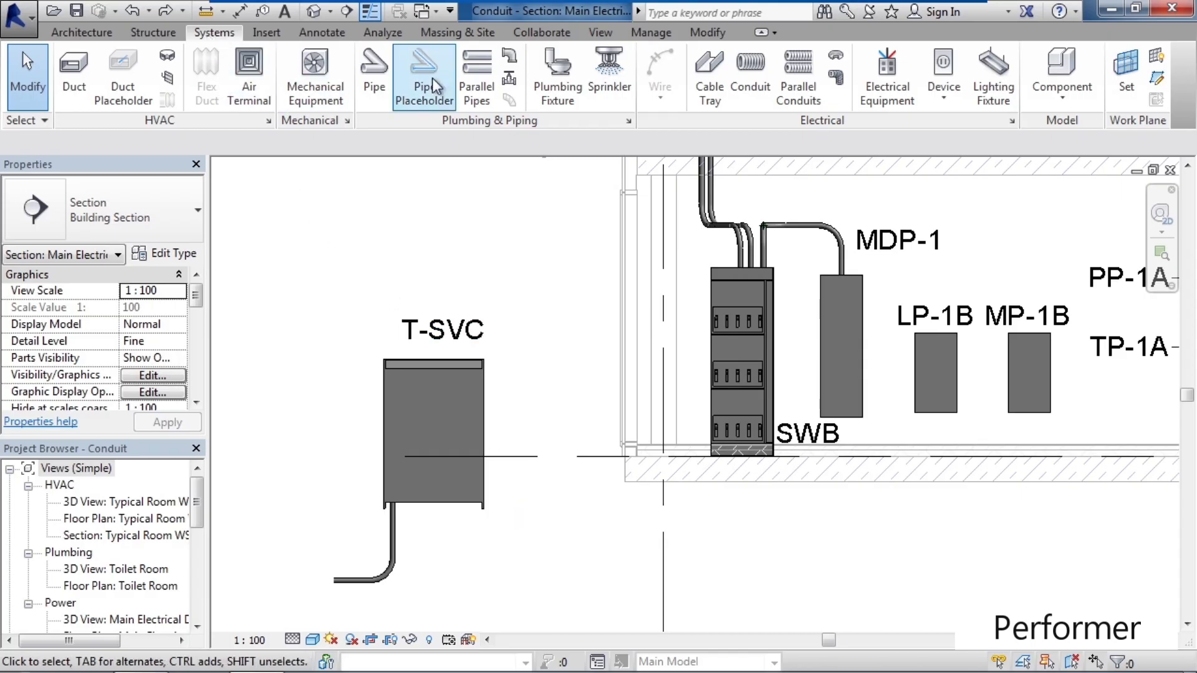
pyautogui.click(1013, 122)
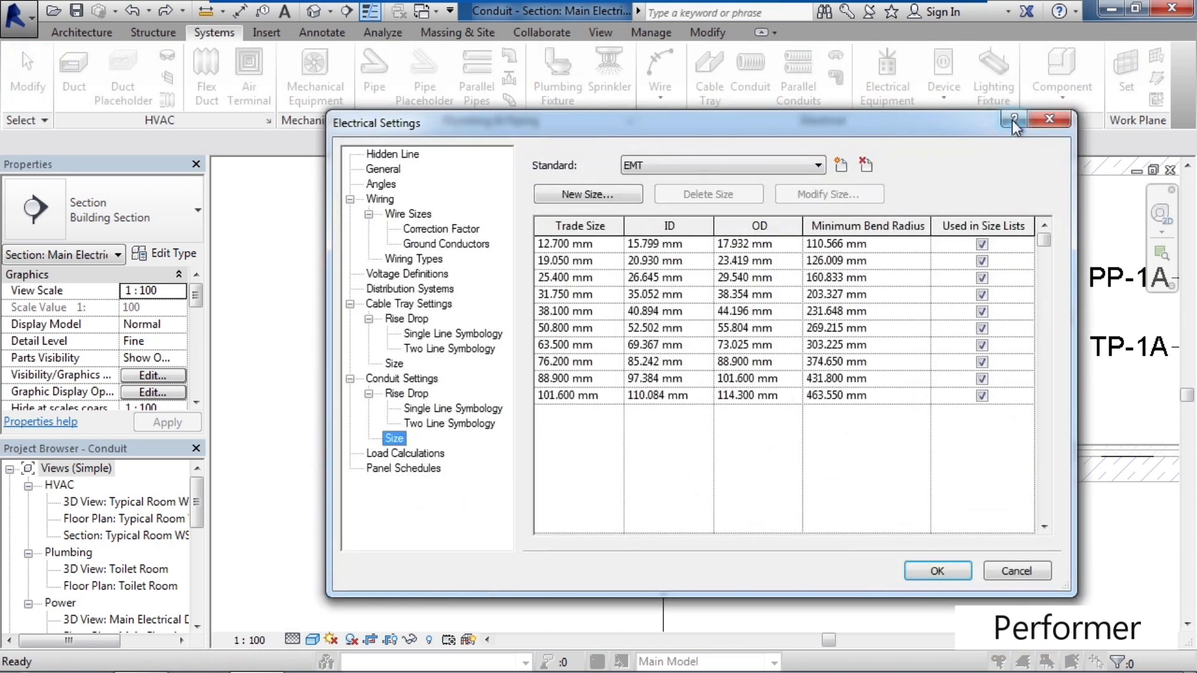
pyautogui.click(401, 381)
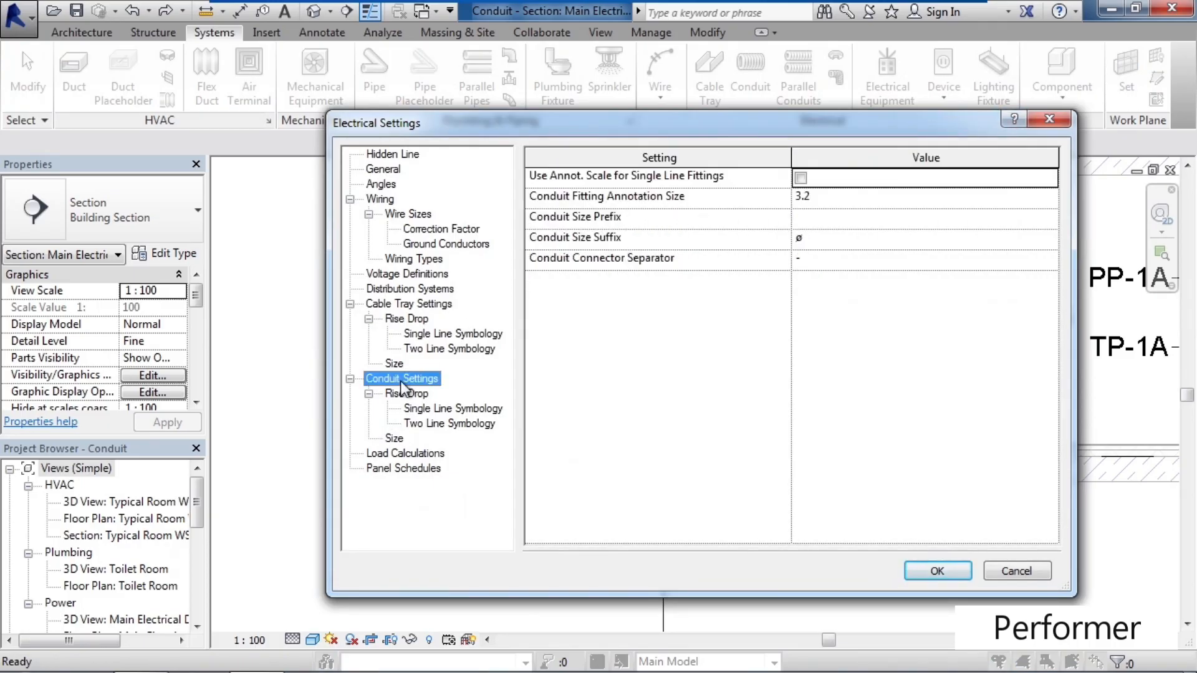
pyautogui.click(405, 397)
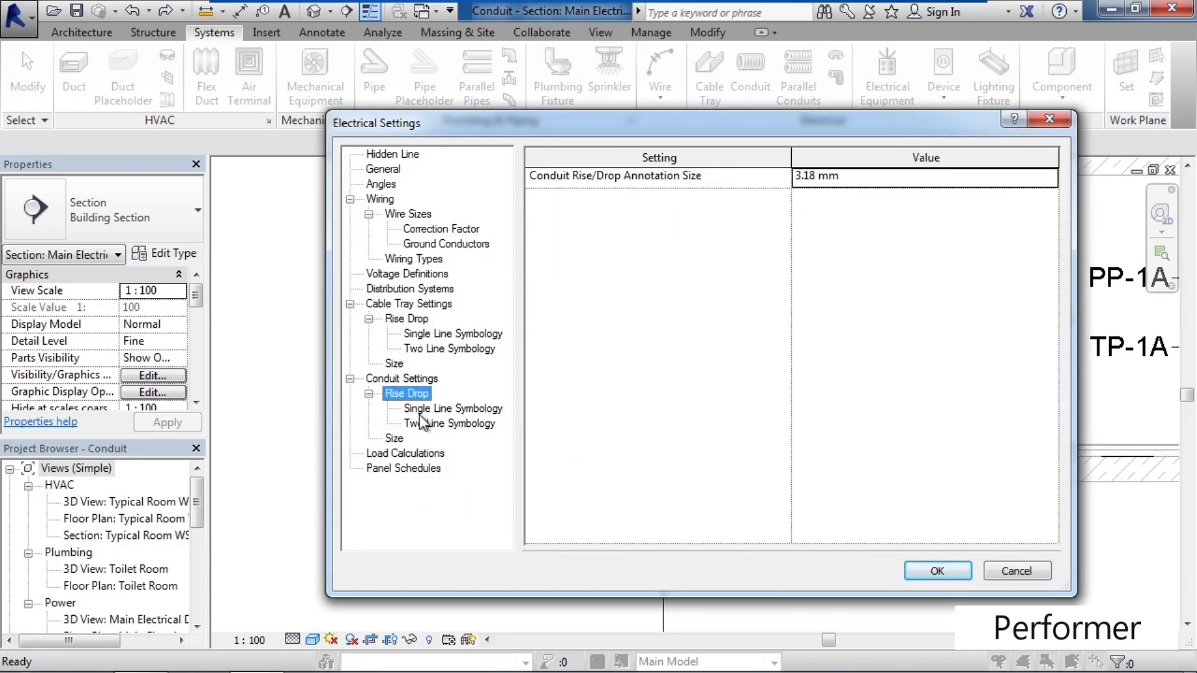
pyautogui.click(420, 411)
pyautogui.click(419, 426)
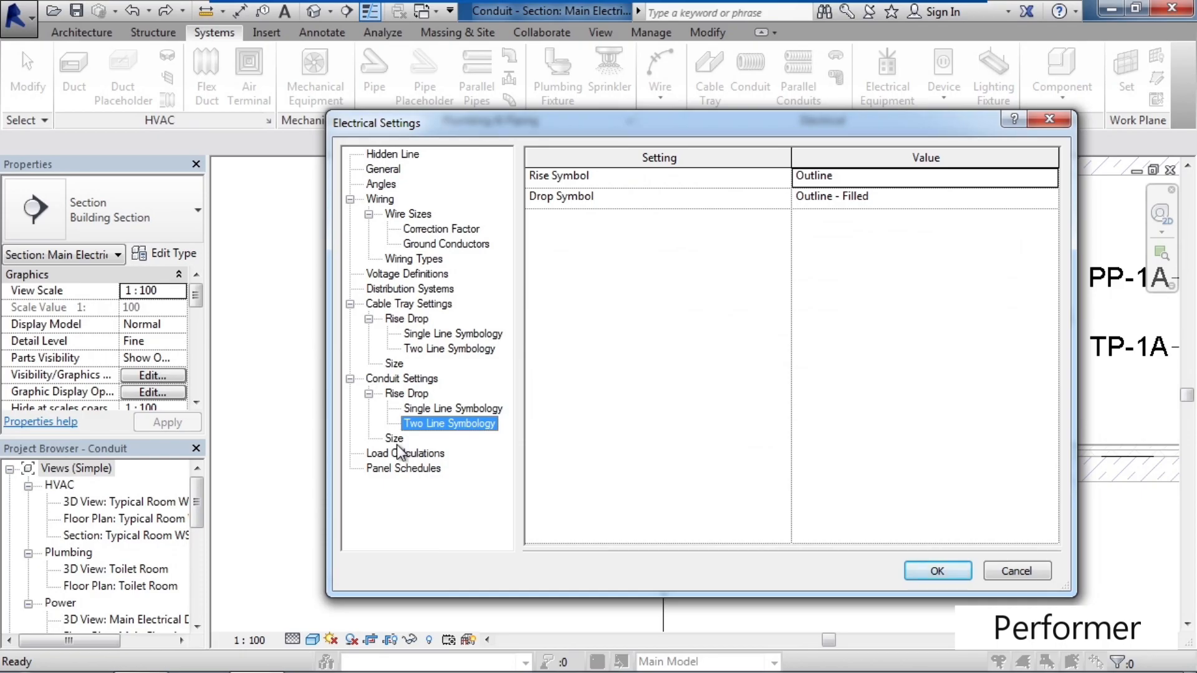
pyautogui.click(394, 439)
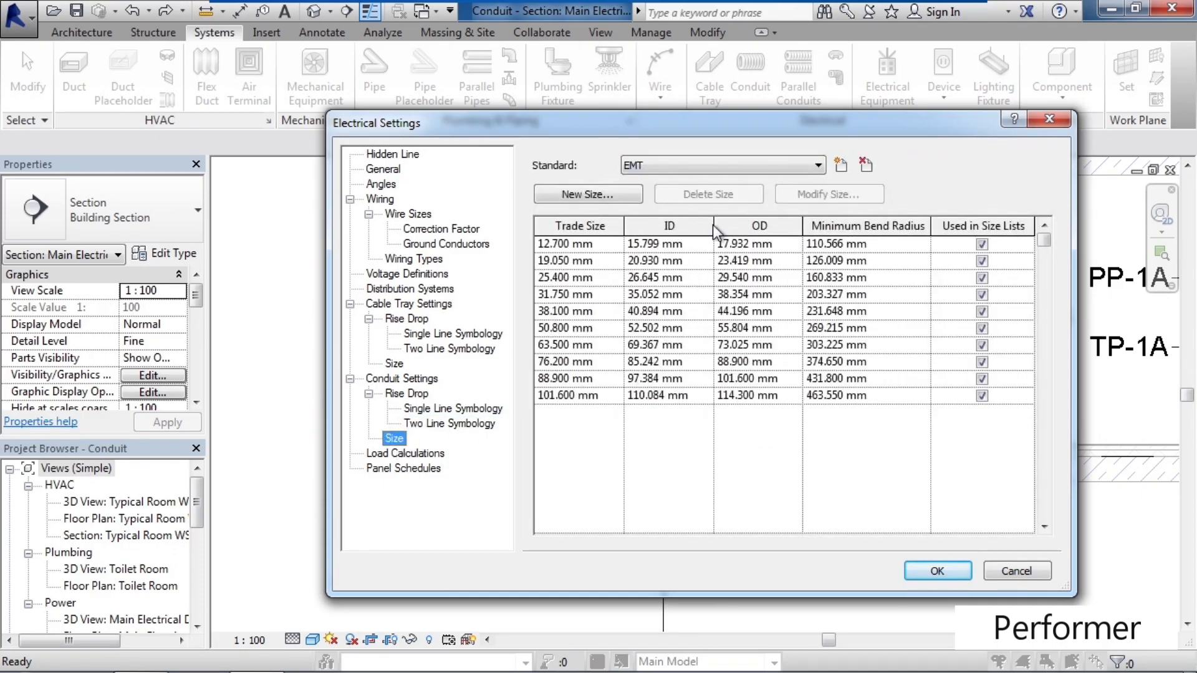
pyautogui.click(729, 169)
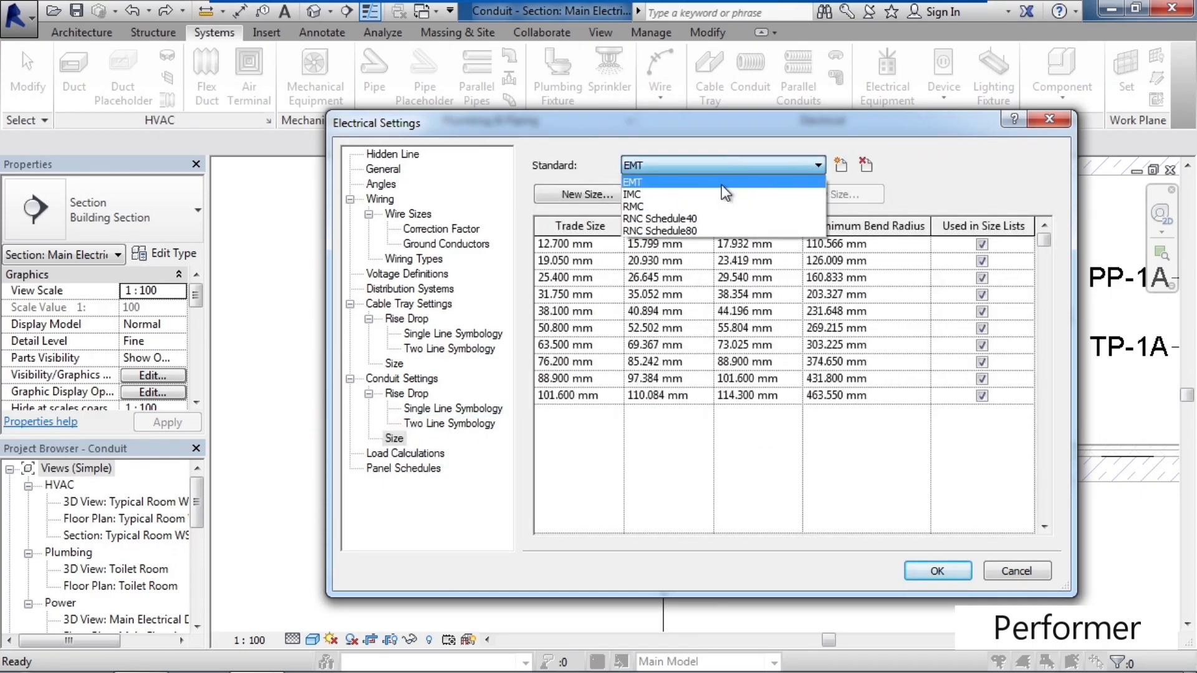
pyautogui.click(703, 231)
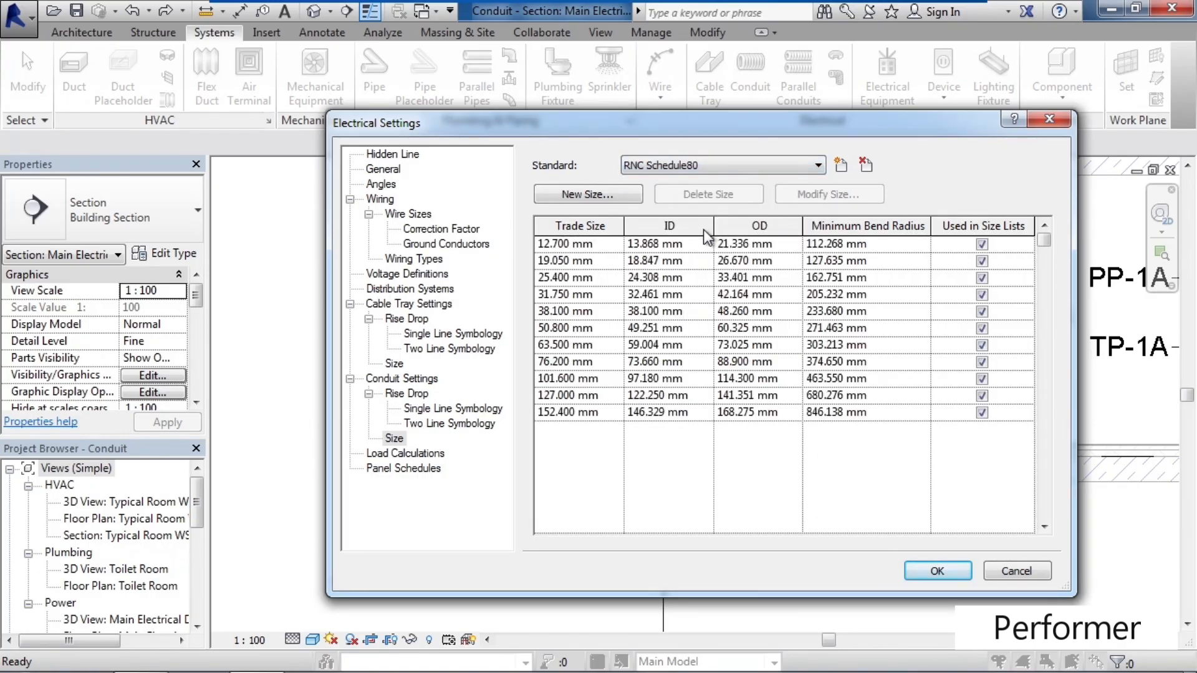
pyautogui.click(1023, 573)
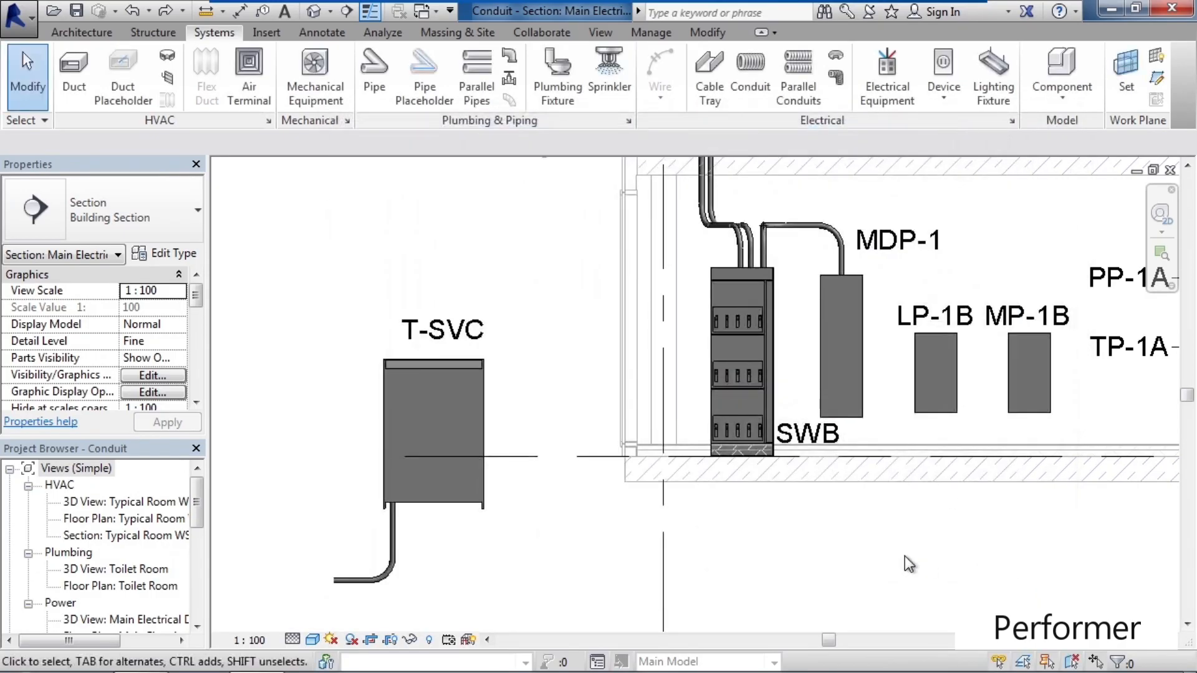
# Start a conduit from the bottom face of transformer T-SVC, keeping the connector at the centre of the face.
pyautogui.moveTo(905, 555); pyautogui.dragTo(904, 531, button='middle')
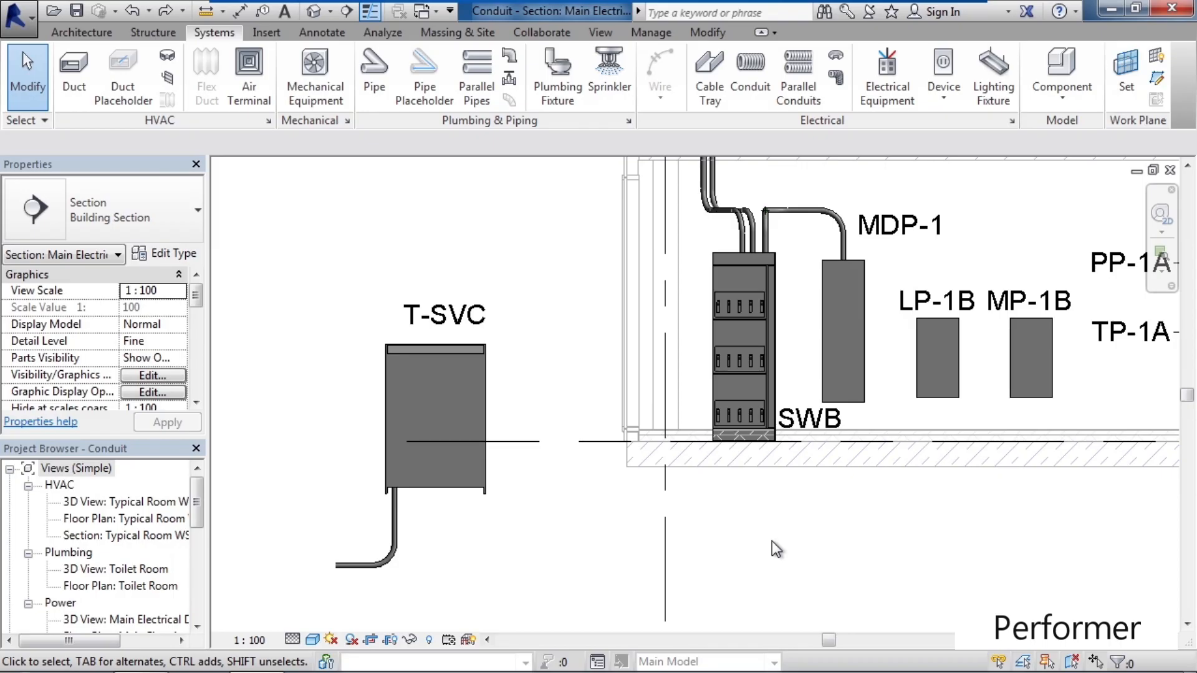
pyautogui.click(463, 496)
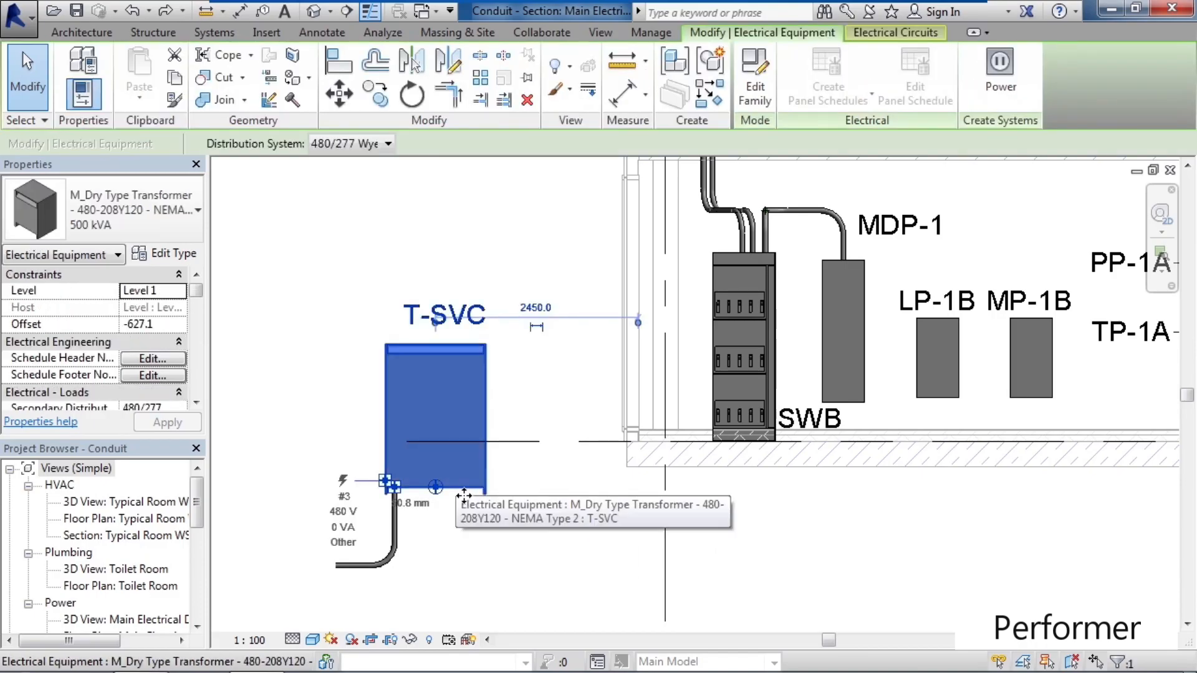
pyautogui.moveTo(641, 574); pyautogui.dragTo(643, 478, button='middle')
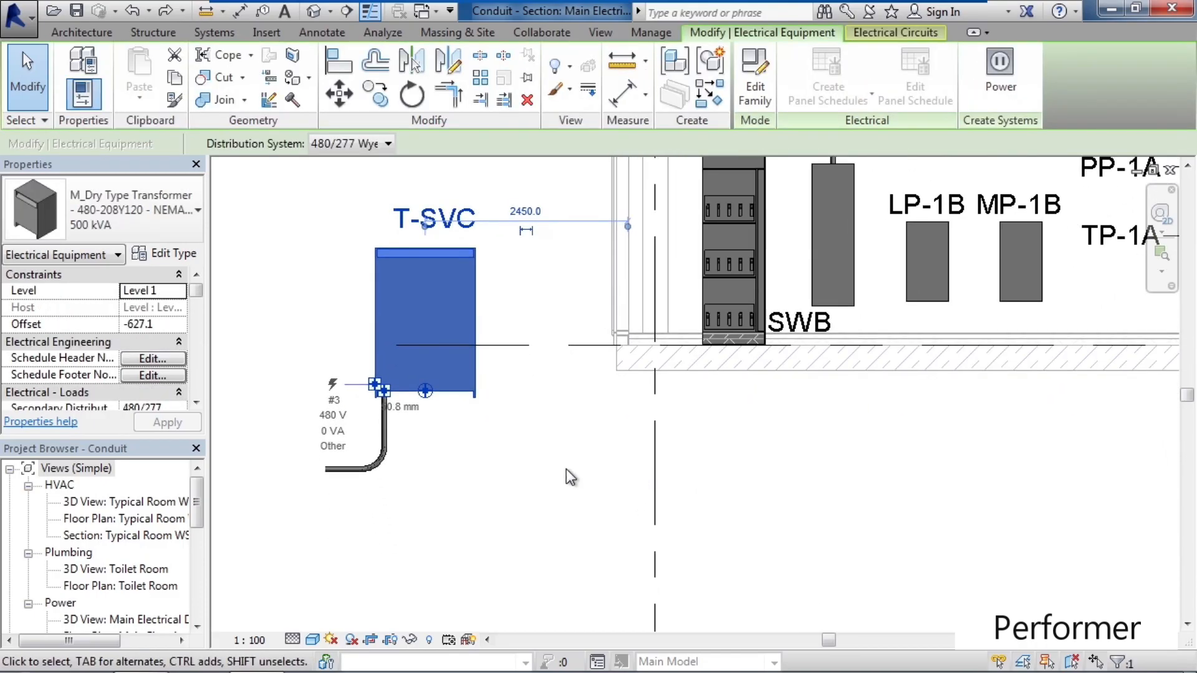
pyautogui.rightClick(429, 398)
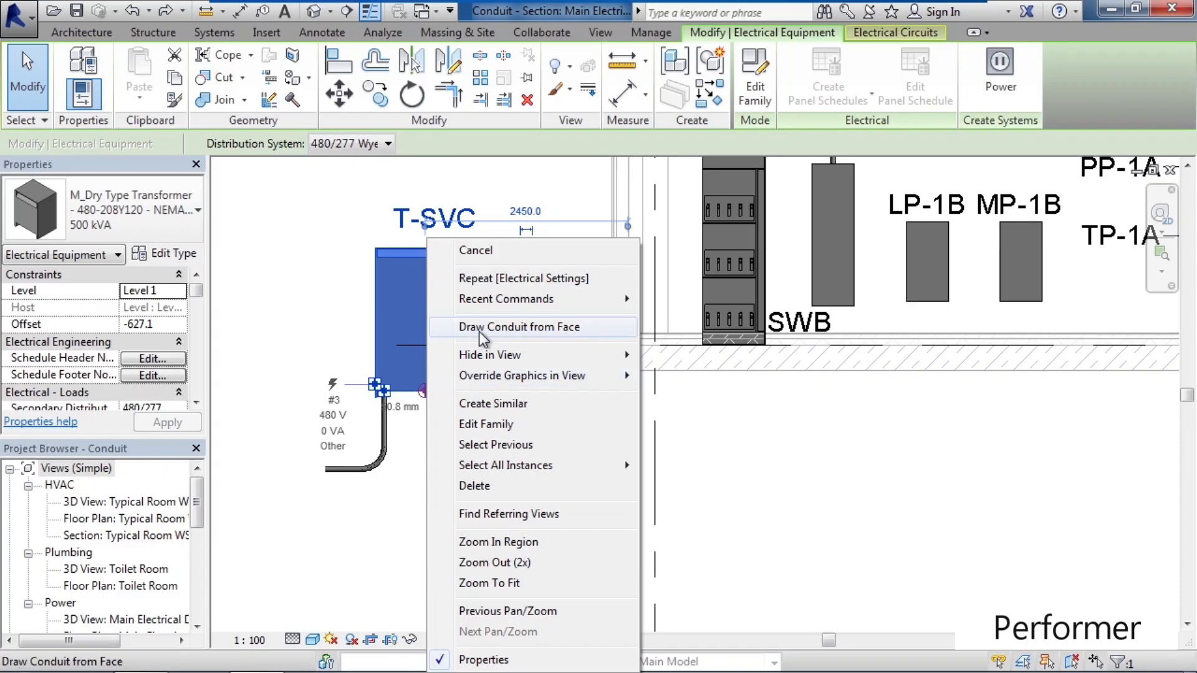
pyautogui.click(493, 327)
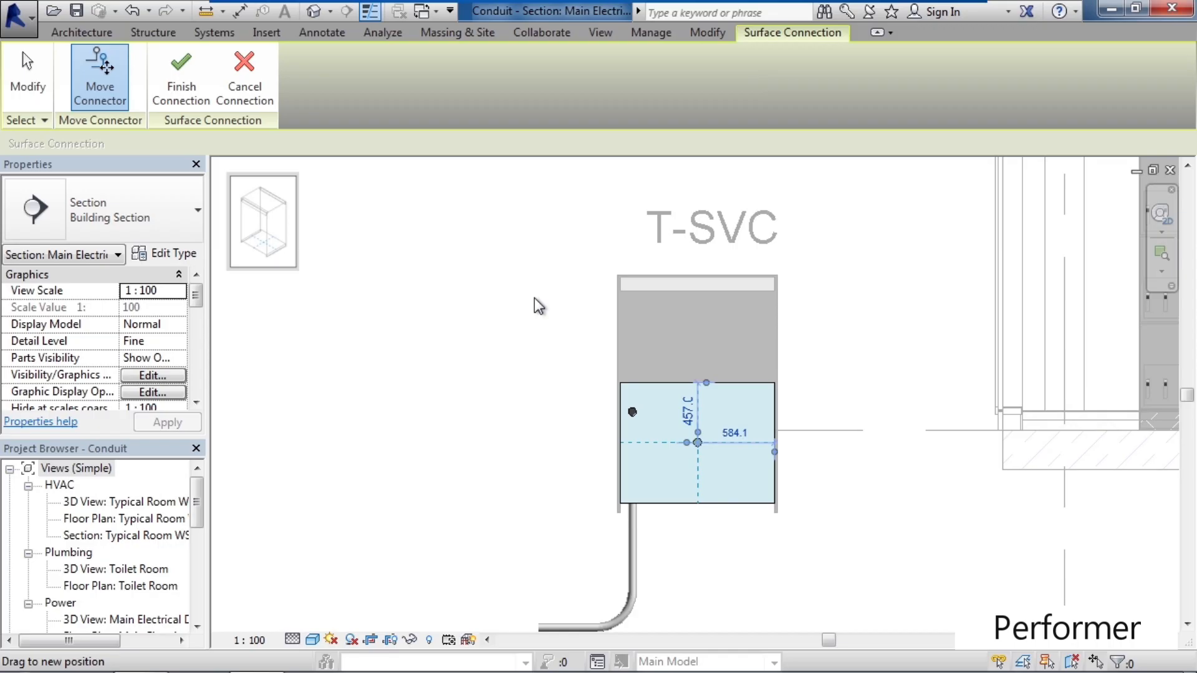
pyautogui.click(182, 101)
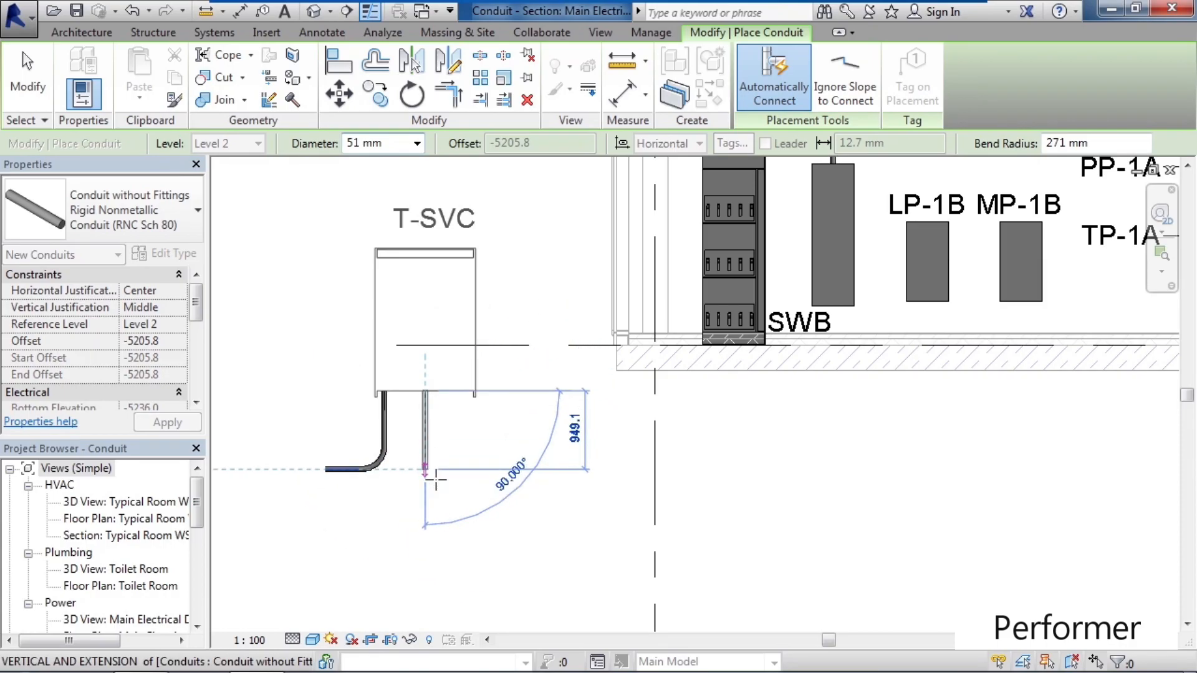
# Route the 51 mm RNC Sch 80 conduit about 949 mm down from T-SVC, across beneath SWB and about 1500 mm up into its bottom face.
pyautogui.click(440, 474)
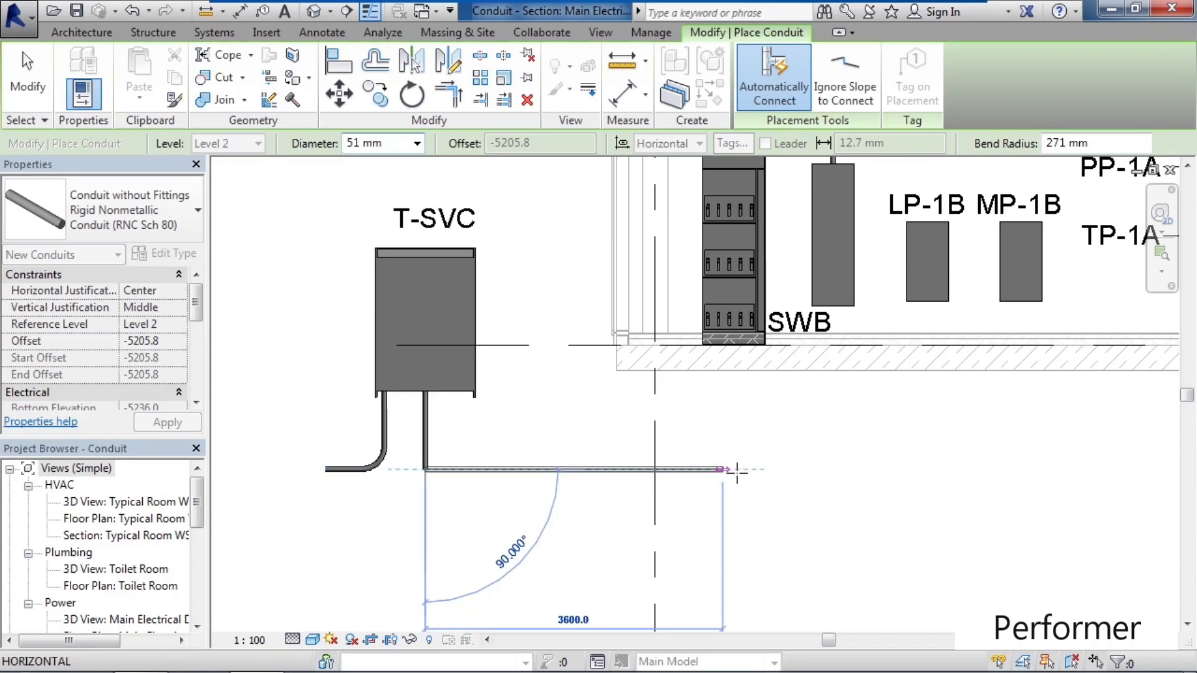
pyautogui.click(740, 468)
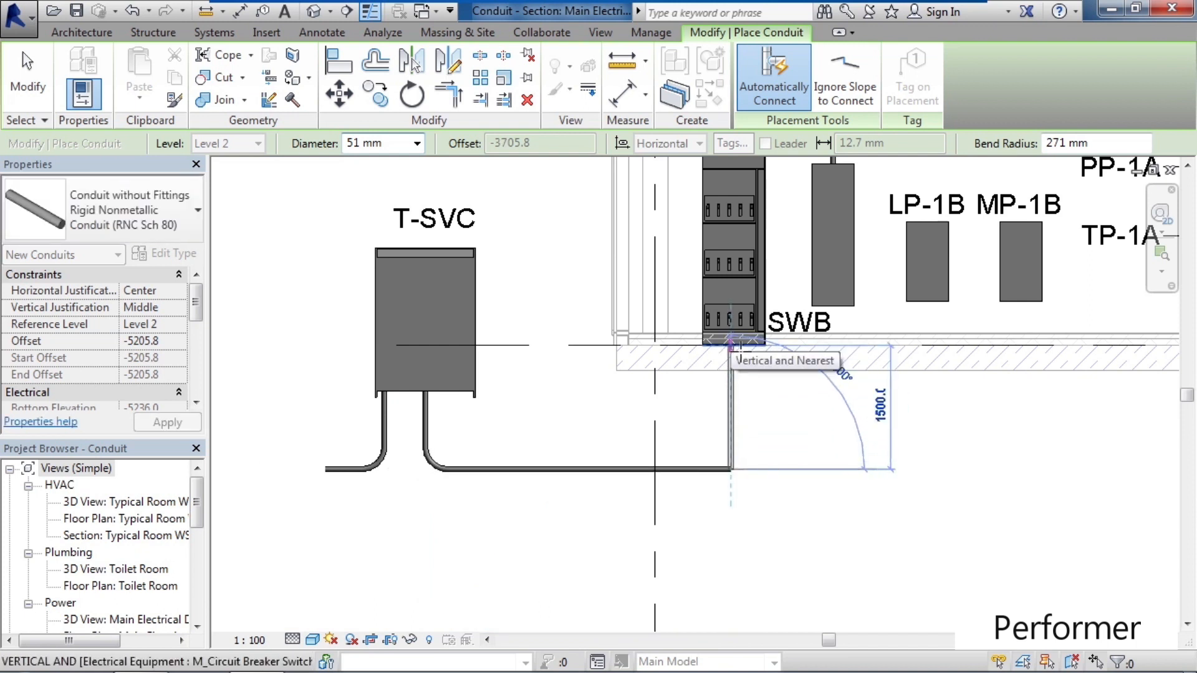
pyautogui.scroll(3, 739, 347)
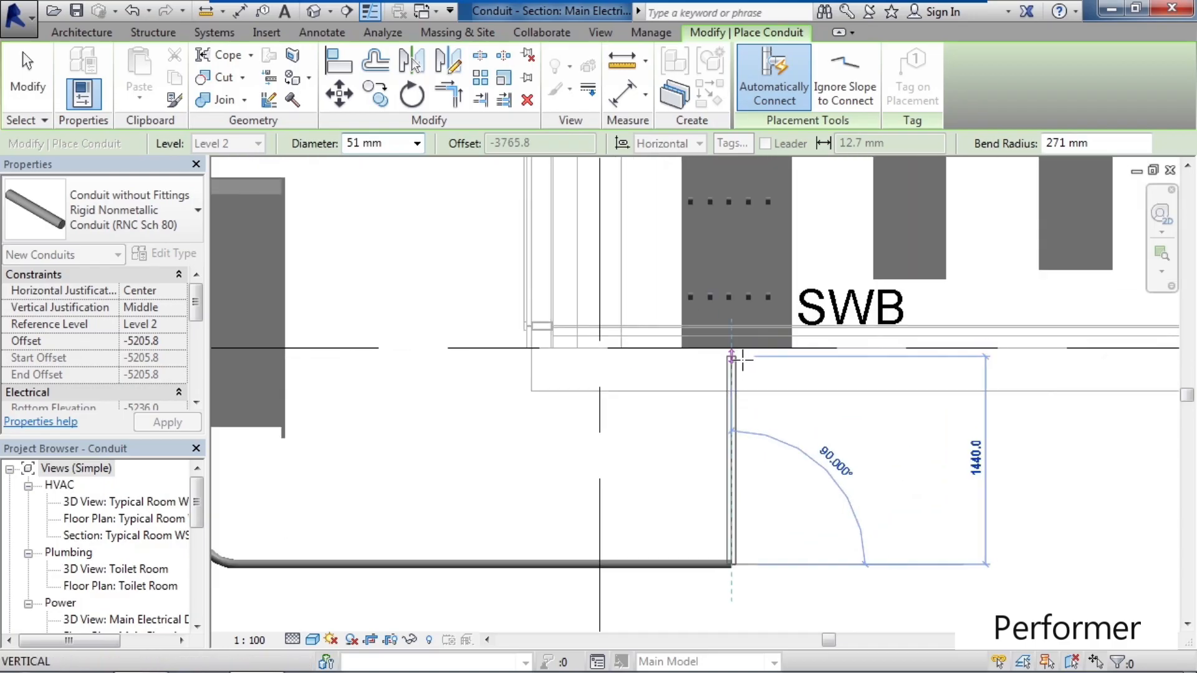
pyautogui.click(733, 347)
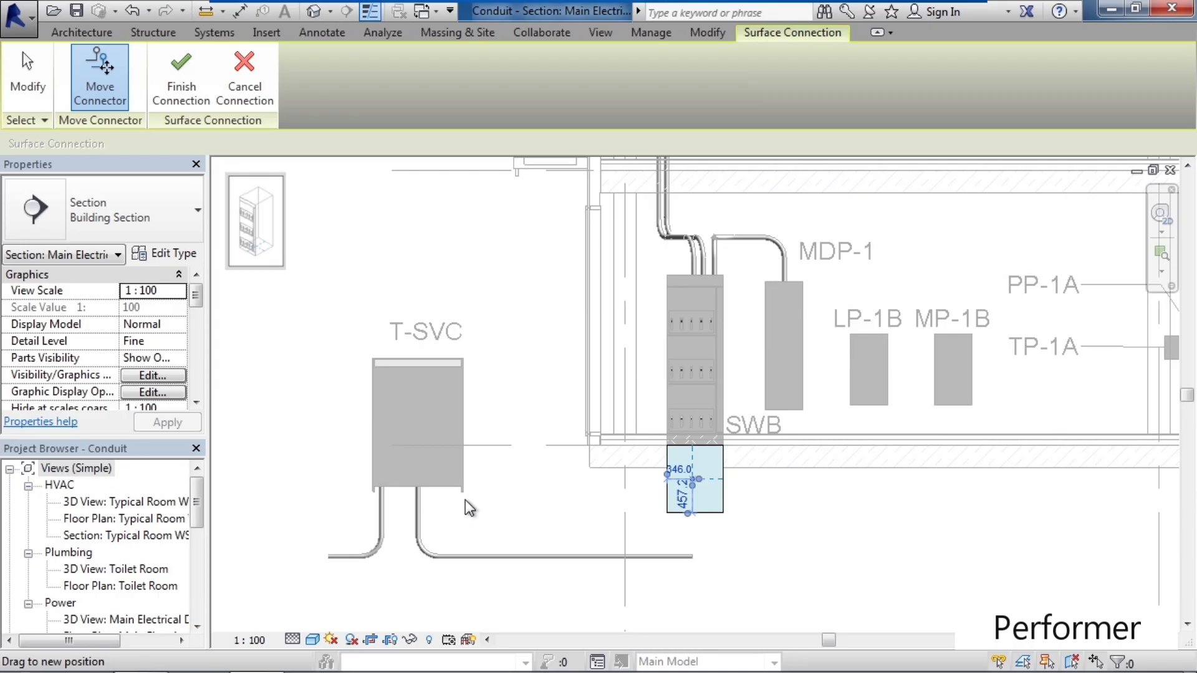
pyautogui.click(186, 94)
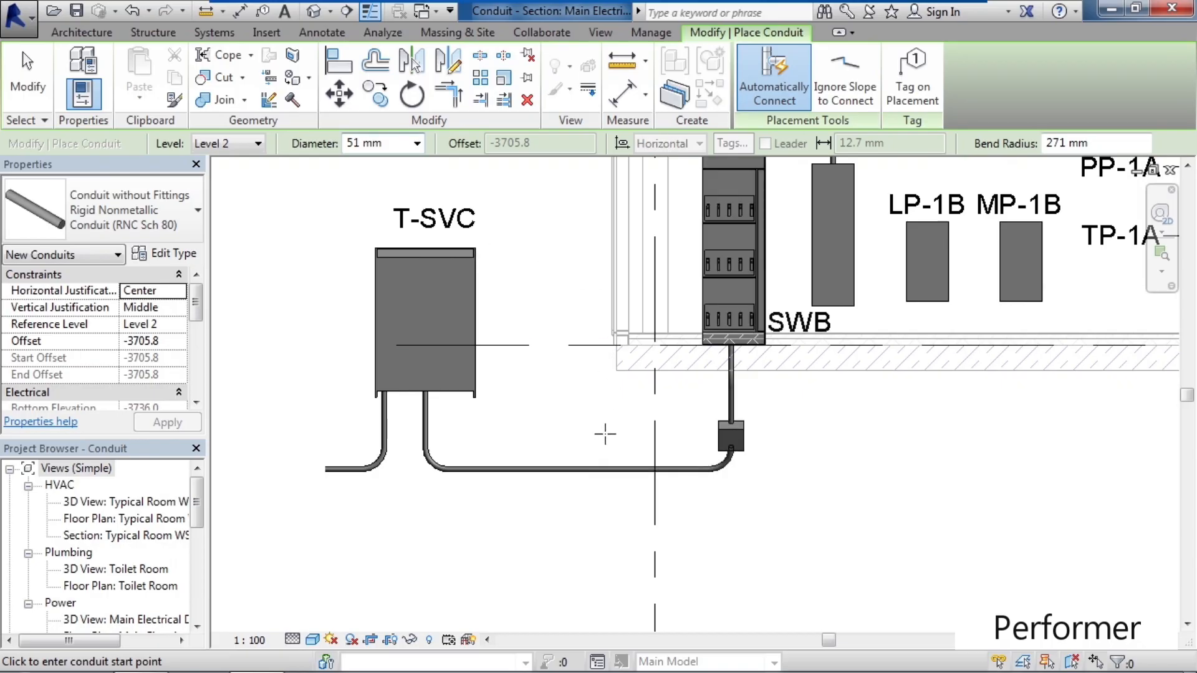
# Turn on Ignore Slope to Connect for conduit placement and end the conduit command.
pyautogui.scroll(-3, 609, 433)
pyautogui.moveTo(602, 434); pyautogui.dragTo(666, 504, button='middle')
pyautogui.scroll(1, 823, 536)
pyautogui.scroll(2, 823, 536)
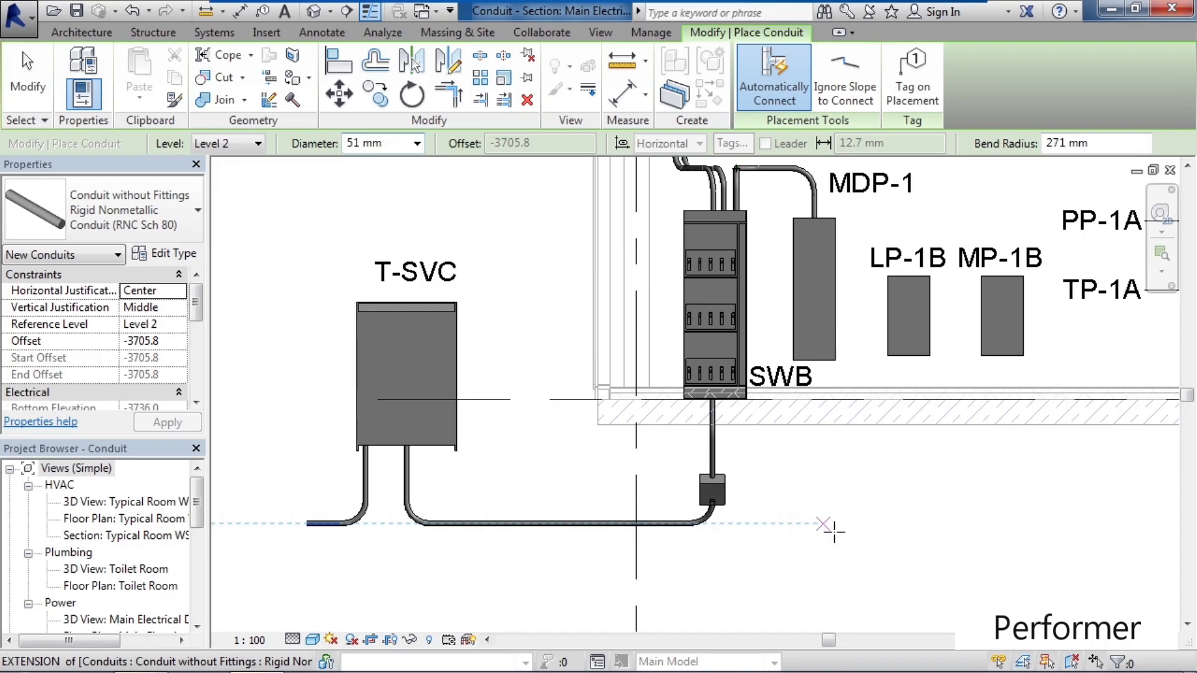
pyautogui.click(872, 95)
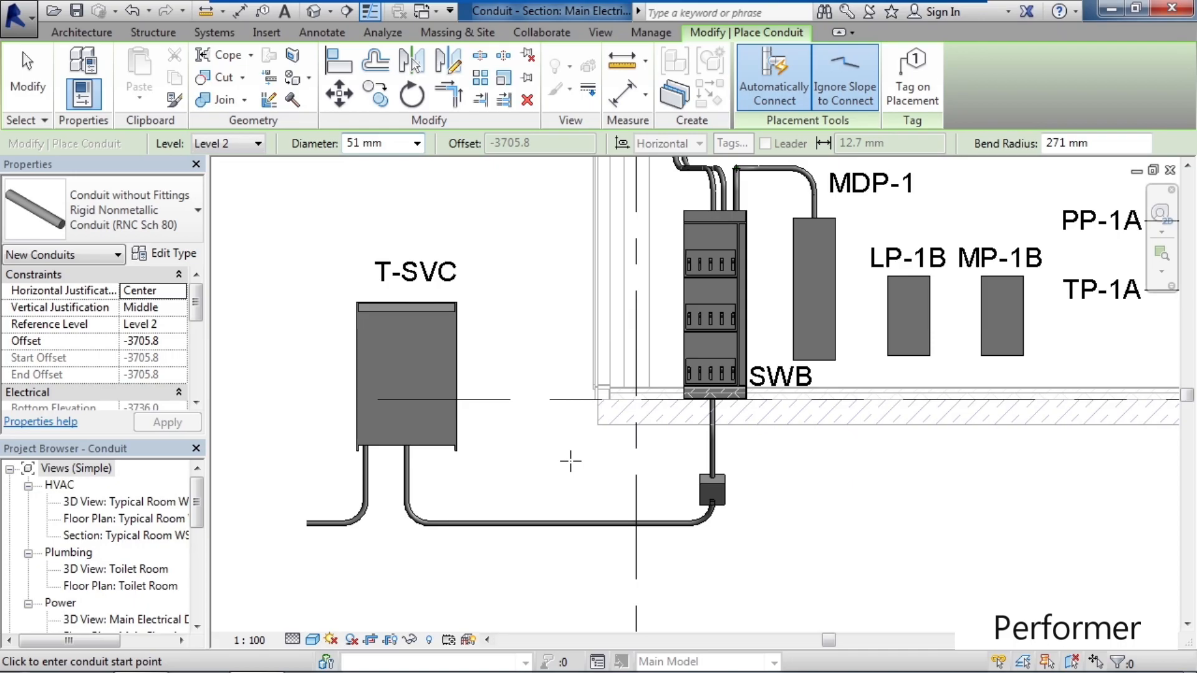
pyautogui.click(24, 74)
# Inspect the instance properties and the type's standard and fittings for the horizontal conduit between T-SVC and SWB.
pyautogui.click(521, 524)
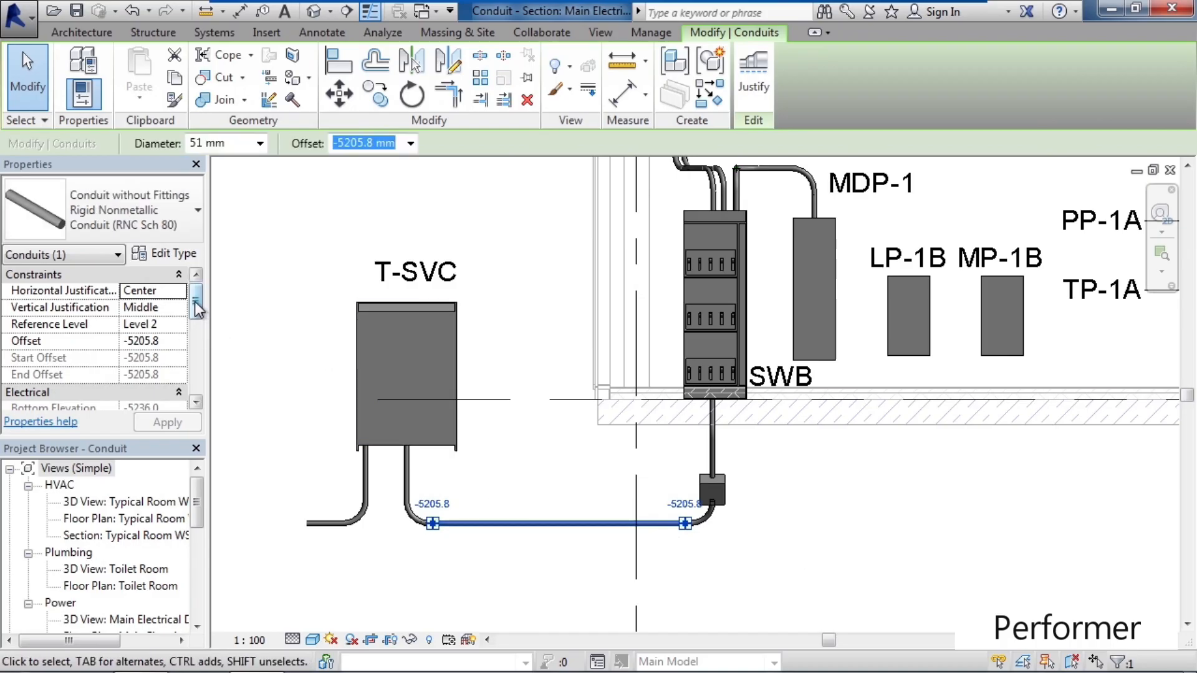
pyautogui.moveTo(196, 301); pyautogui.dragTo(182, 268)
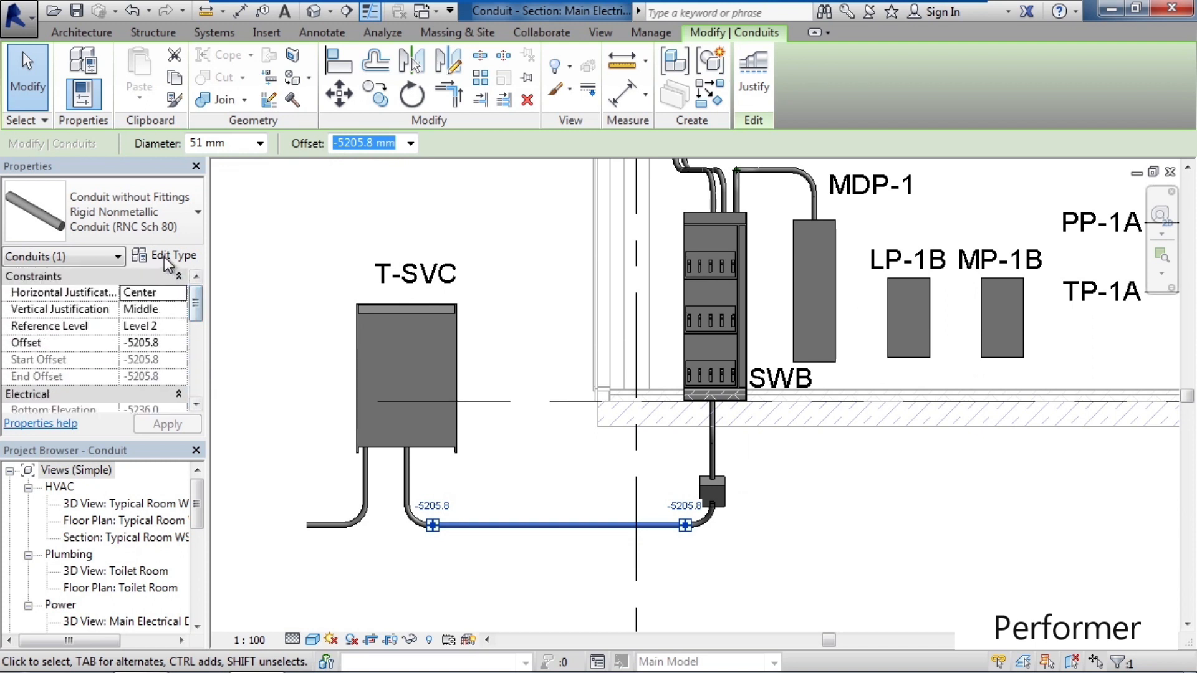
pyautogui.click(167, 259)
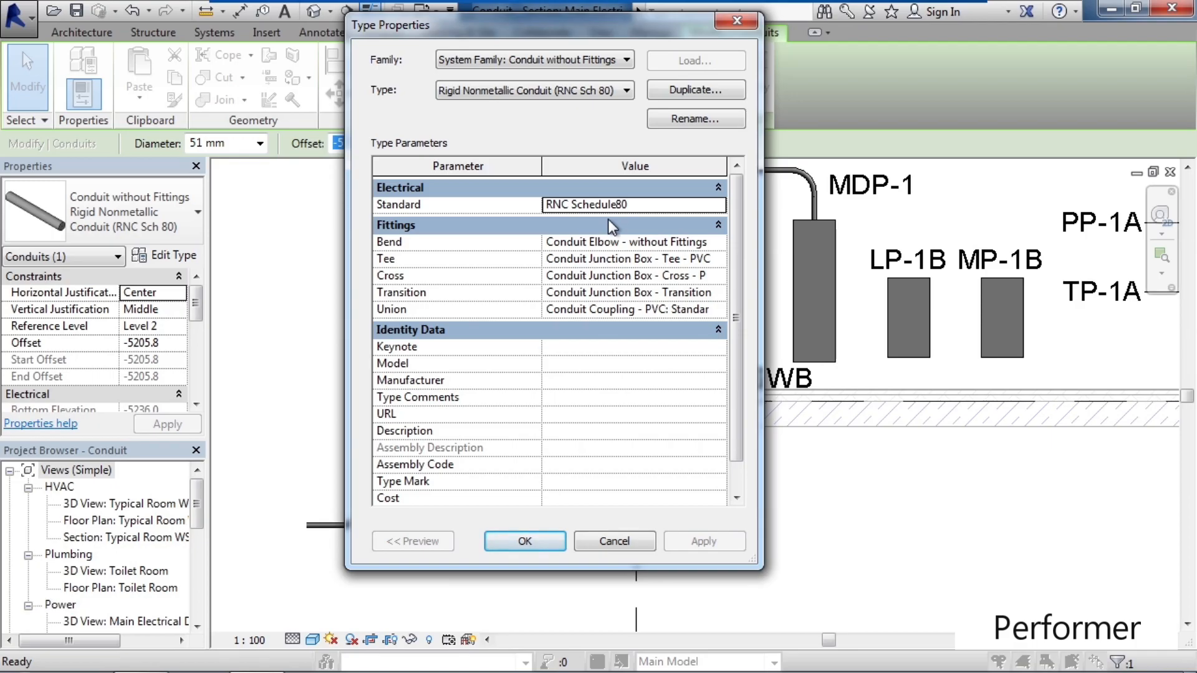
pyautogui.click(528, 542)
pyautogui.click(870, 545)
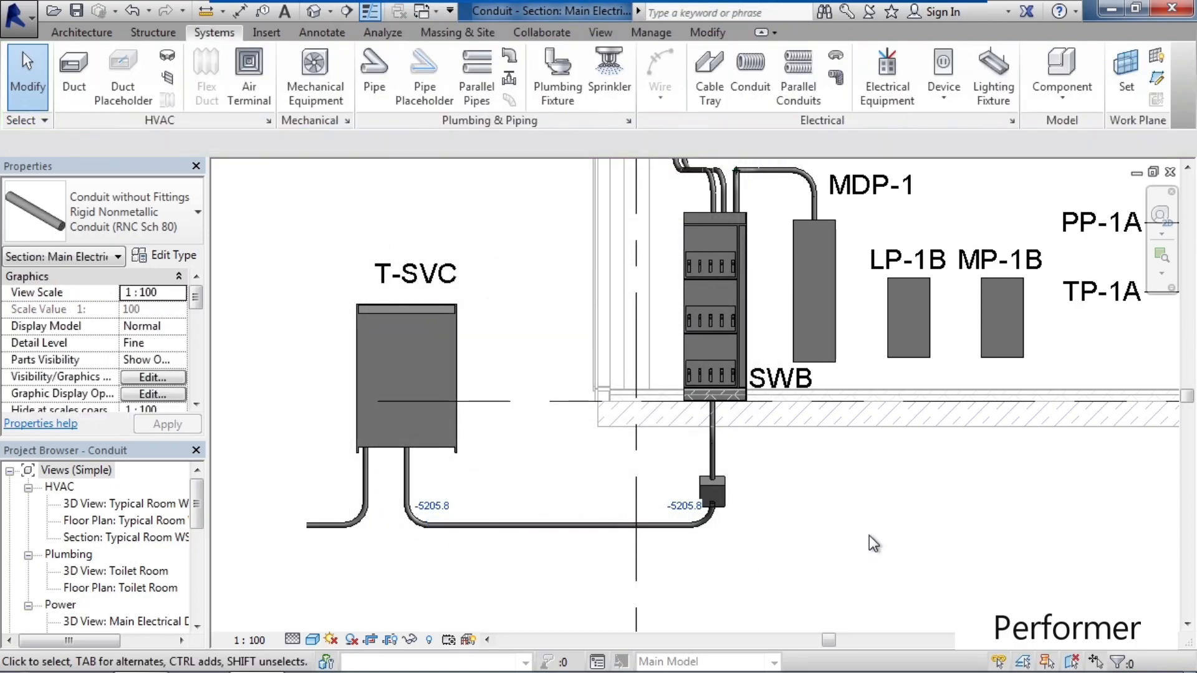